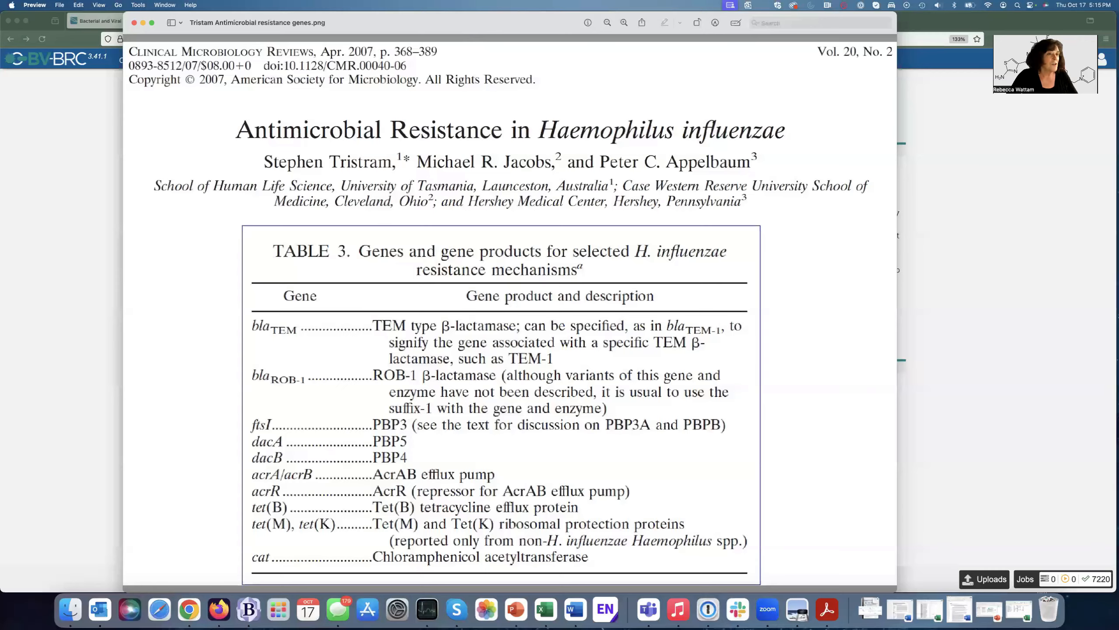
Close the resistance gene table image and show the BV-BRC site full screen at 170% page zoom.
key("super+w")
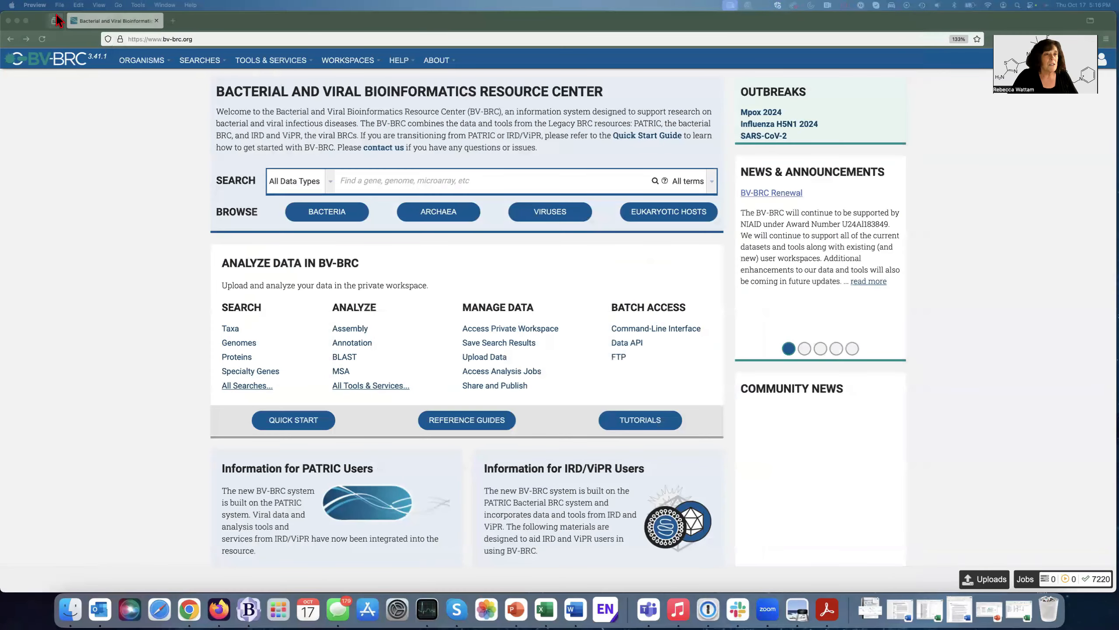
left_click(26, 20)
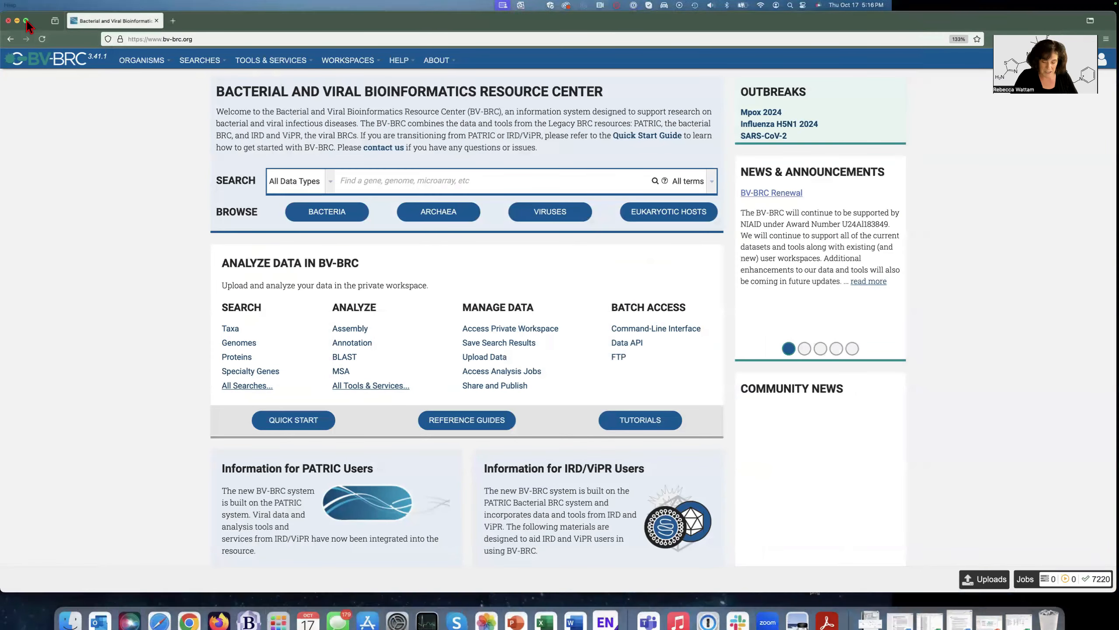
key("super+equal")
key("super+equal")
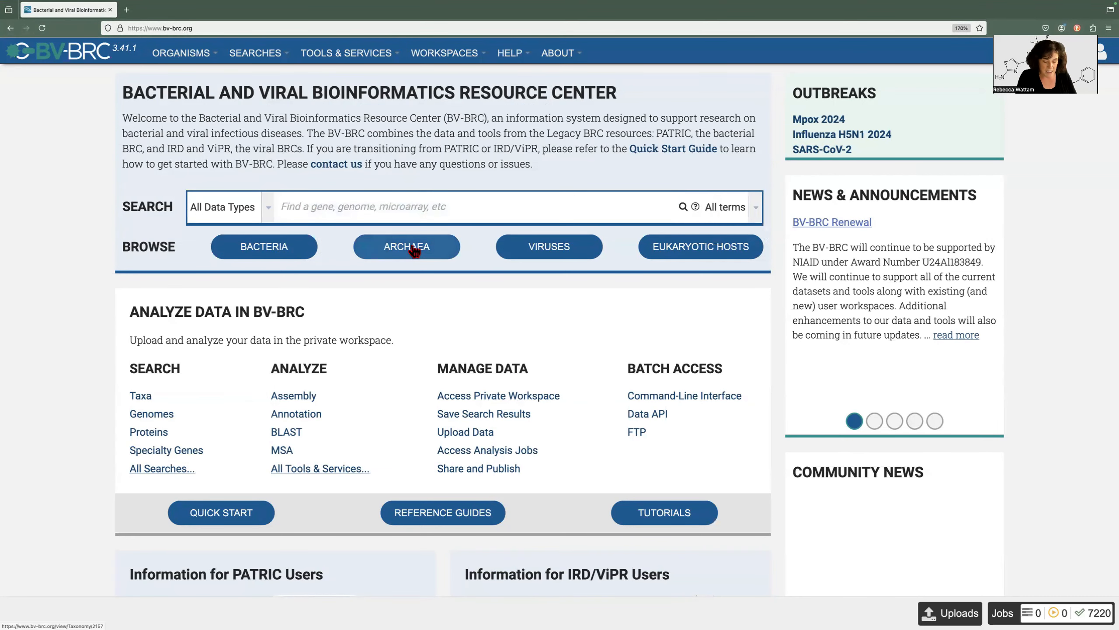
Search all data types for Haemophilus influenzae.
type("Haemop")
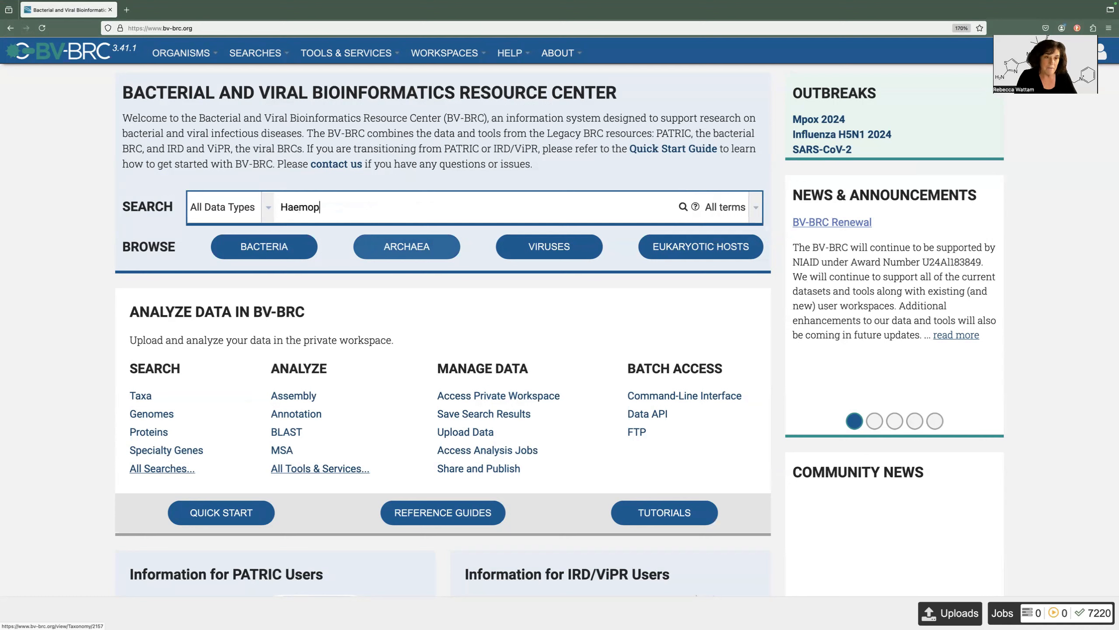
type("hilus influe")
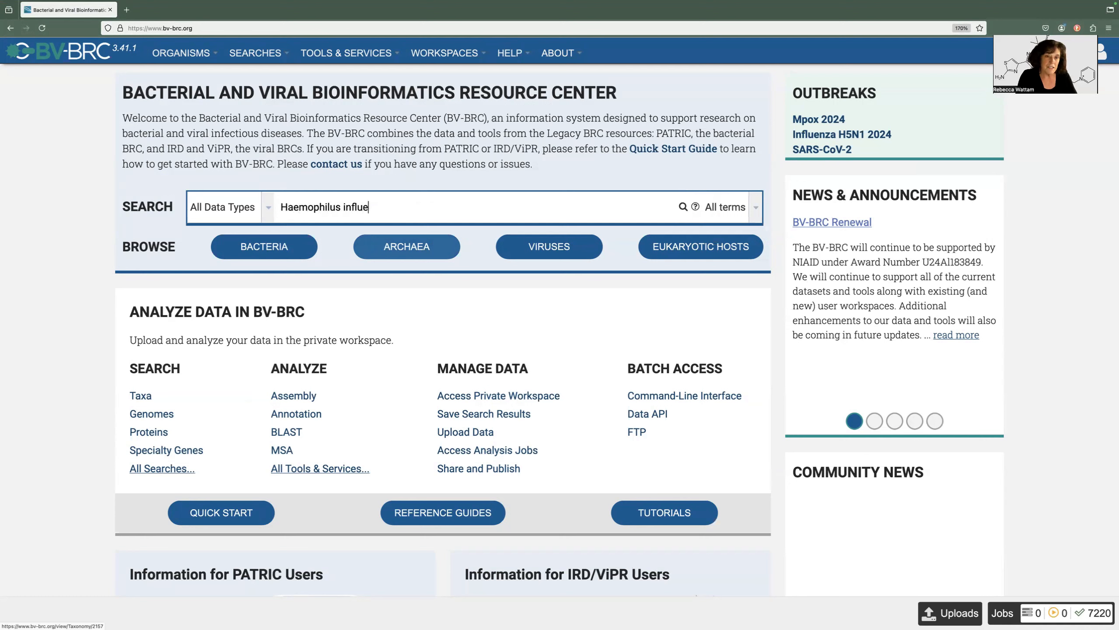
type("nzae")
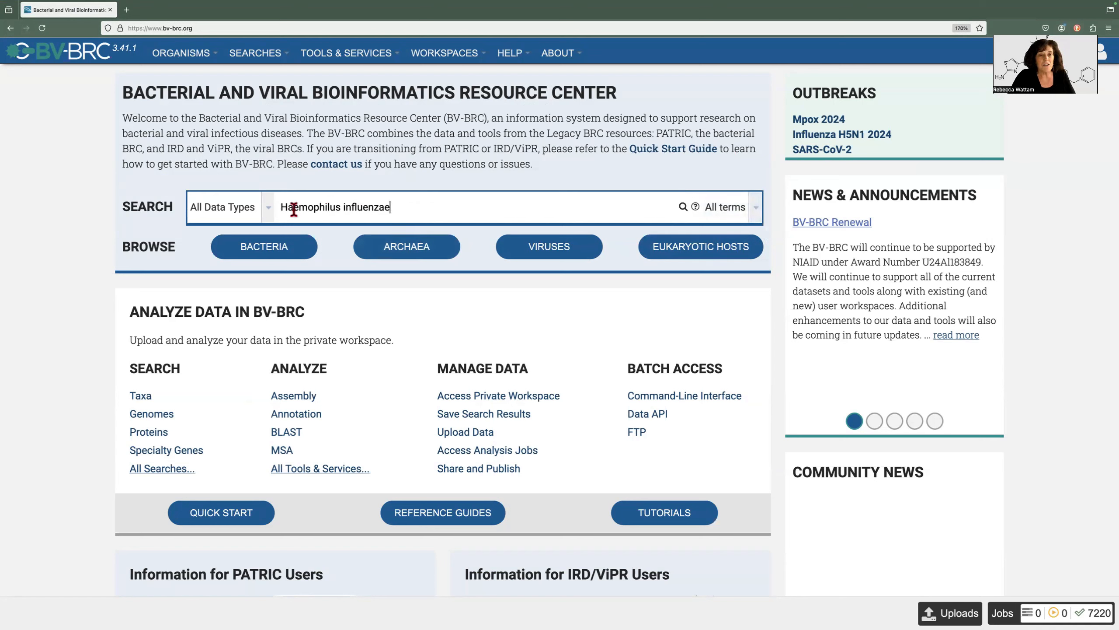
left_click(683, 206)
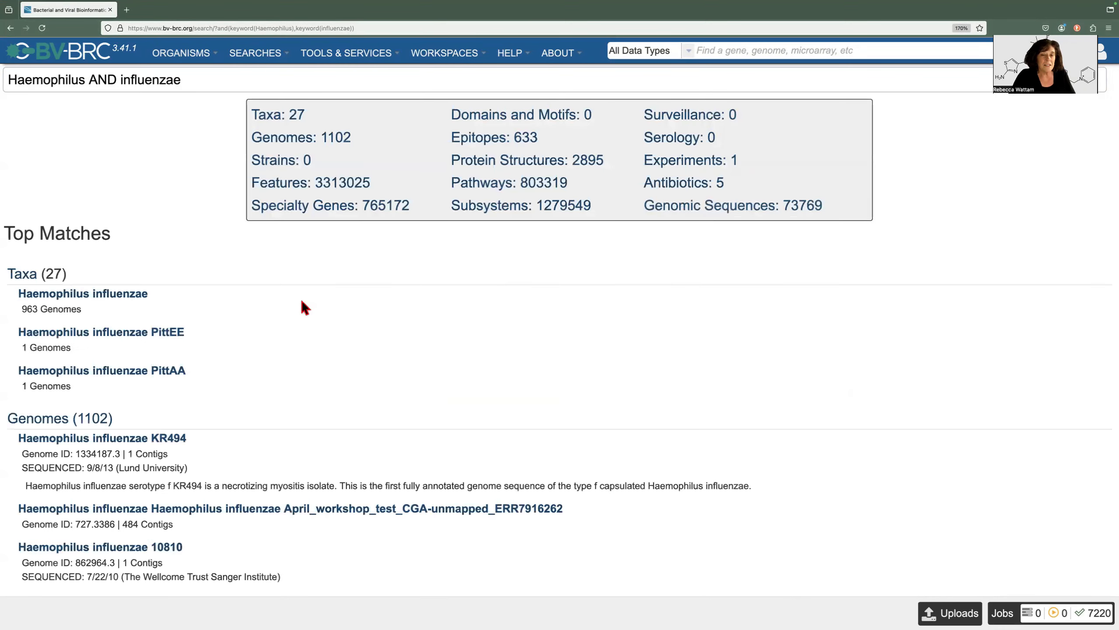
Examine the top matches for each data type in the Haemophilus influenzae search results.
scroll(302, 303, "down", 3)
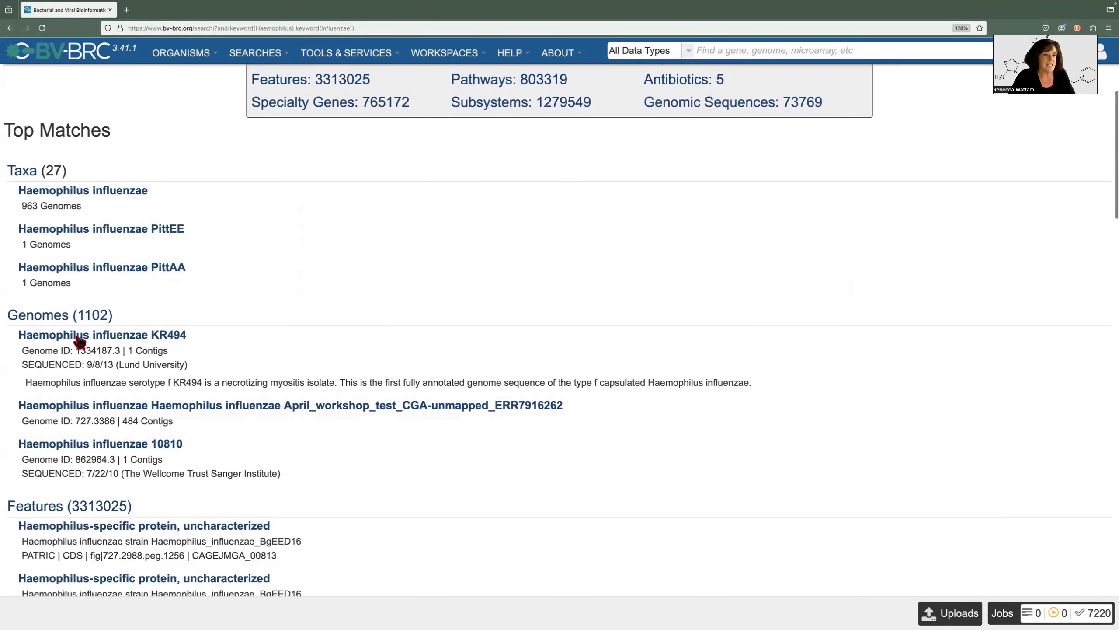
scroll(343, 312, "down", 4)
scroll(288, 343, "down", 3)
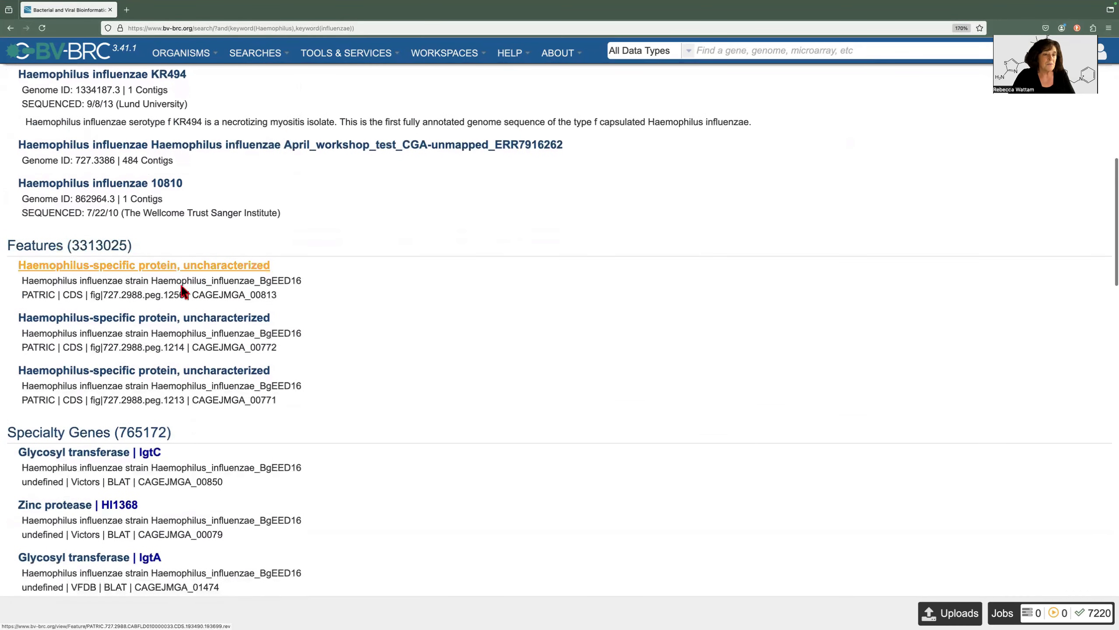
scroll(402, 429, "down", 12)
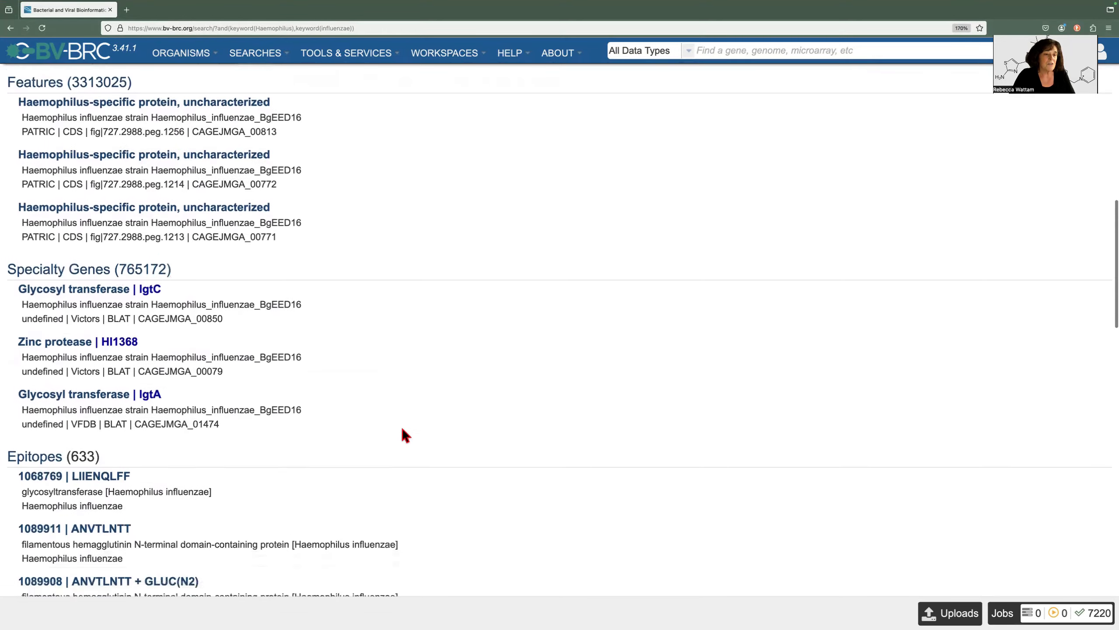
scroll(403, 429, "down", 10)
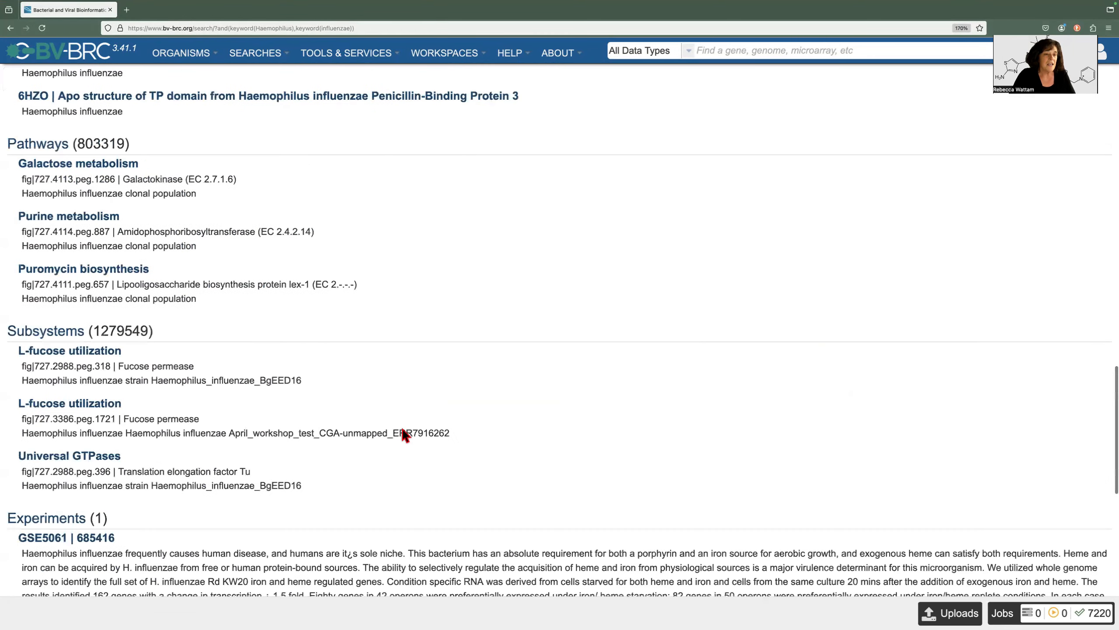
scroll(404, 434, "up", 12)
scroll(402, 430, "up", 18)
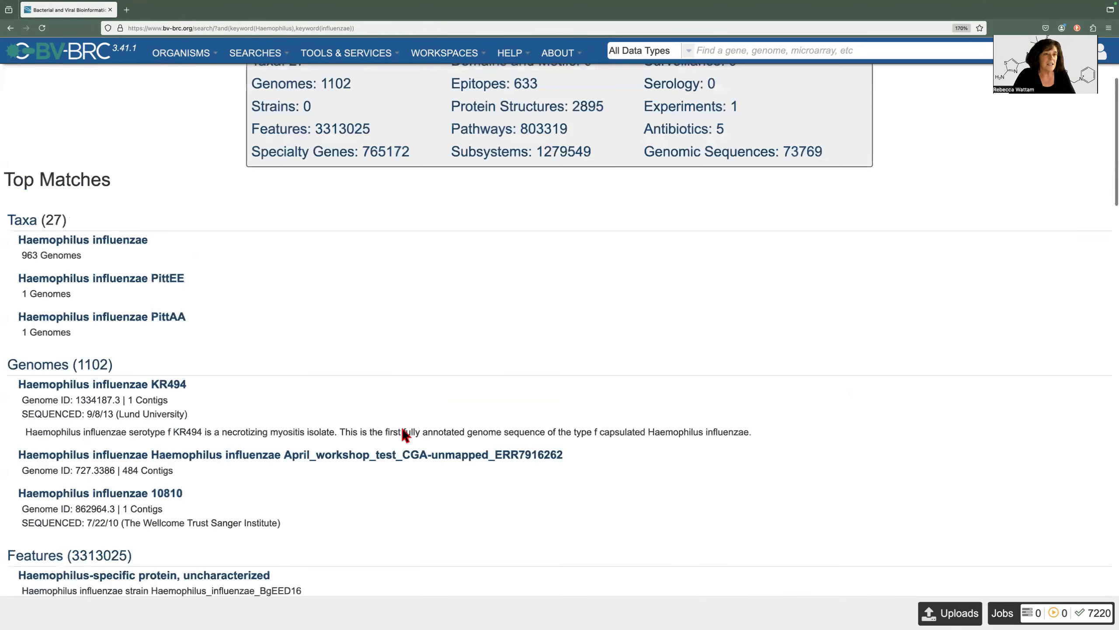
scroll(149, 310, "up", 2)
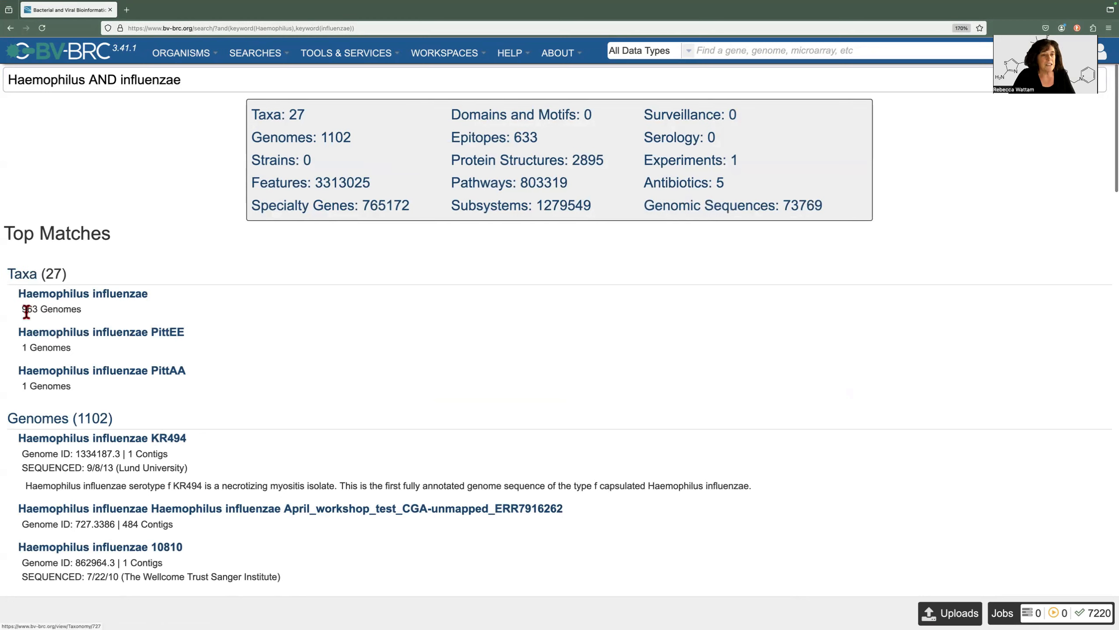
Open the Haemophilus influenzae taxon's genome list and show its filters.
left_click(120, 300)
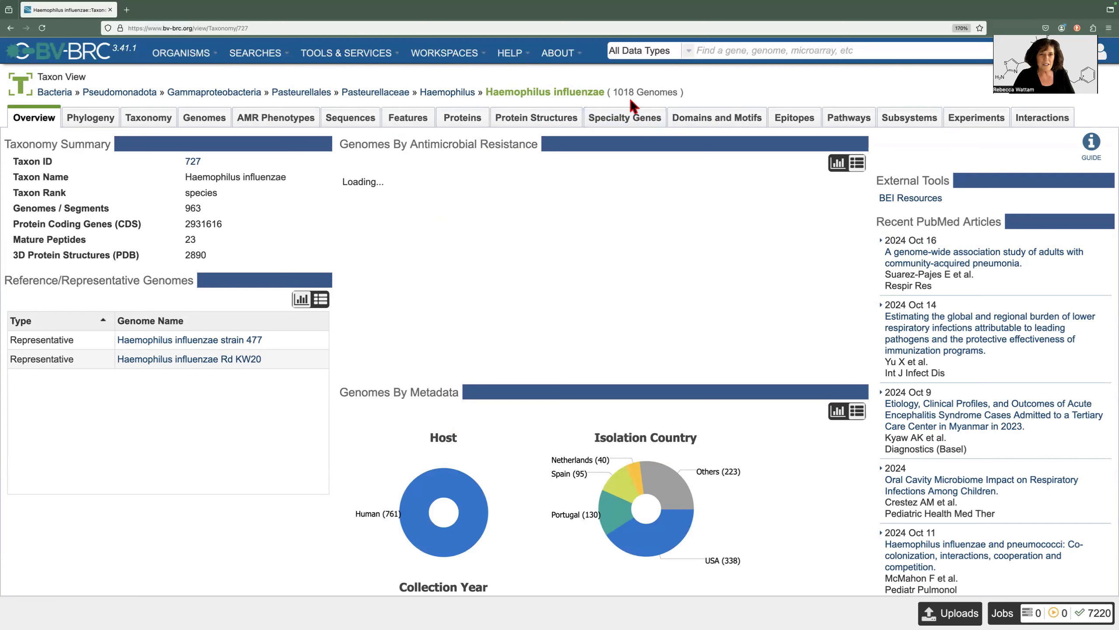
left_click(204, 125)
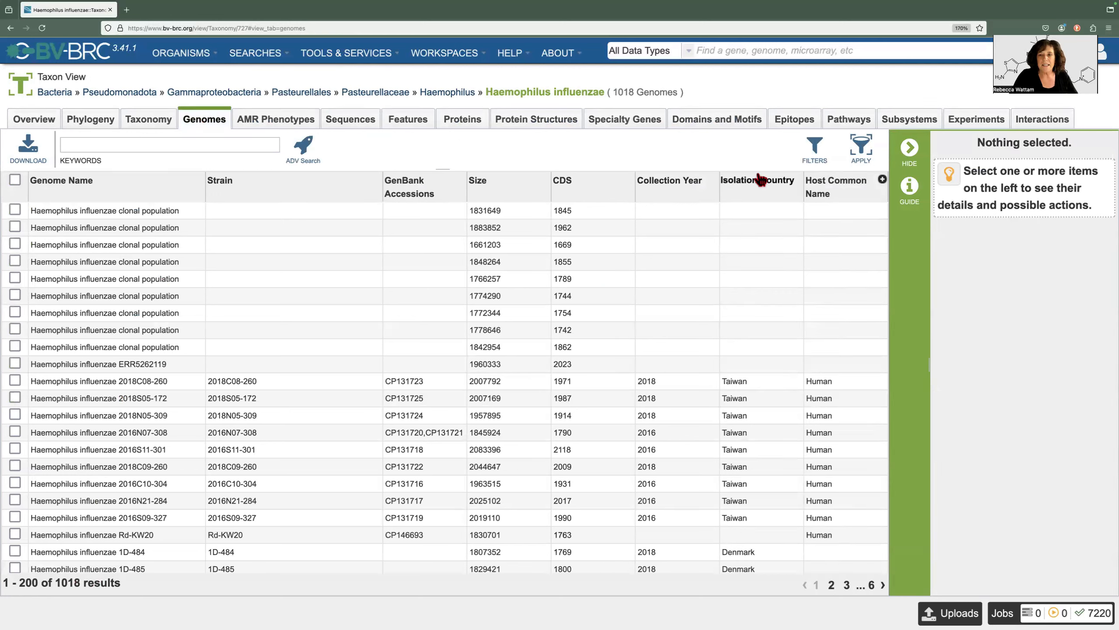
left_click(816, 149)
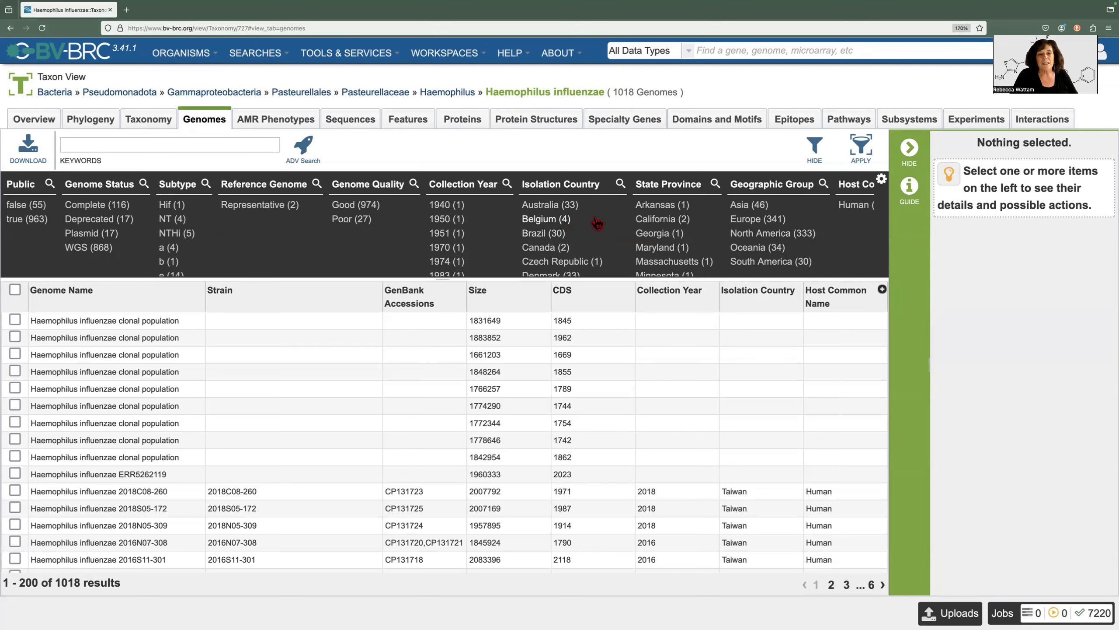
Filter the genomes by isolation country Brazil and collection year 1984, and clear both filters again.
left_click(541, 235)
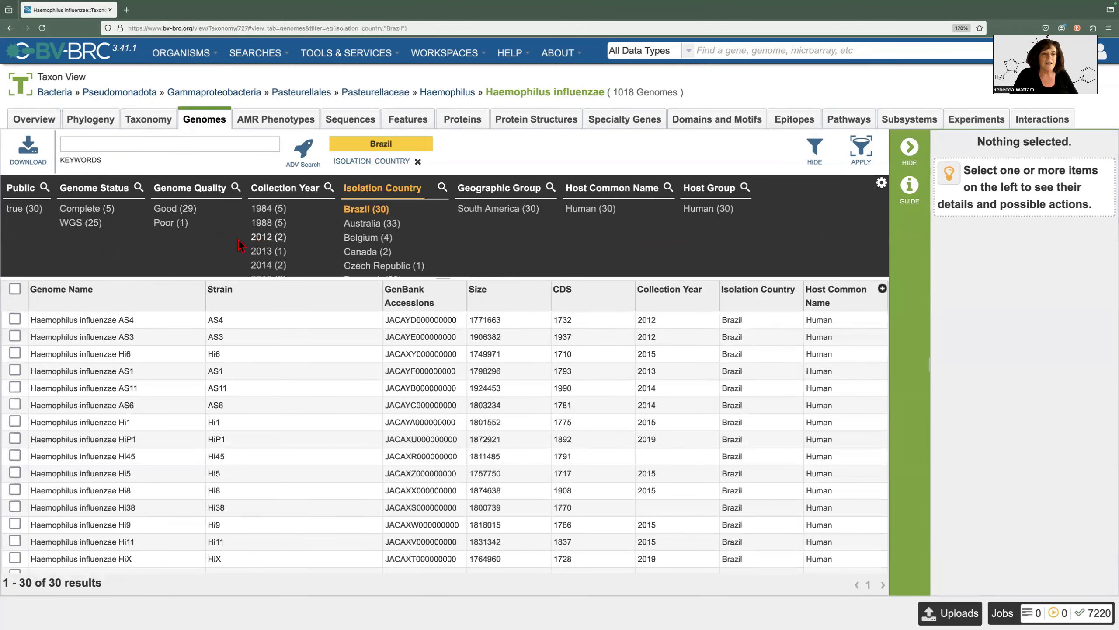
left_click(266, 210)
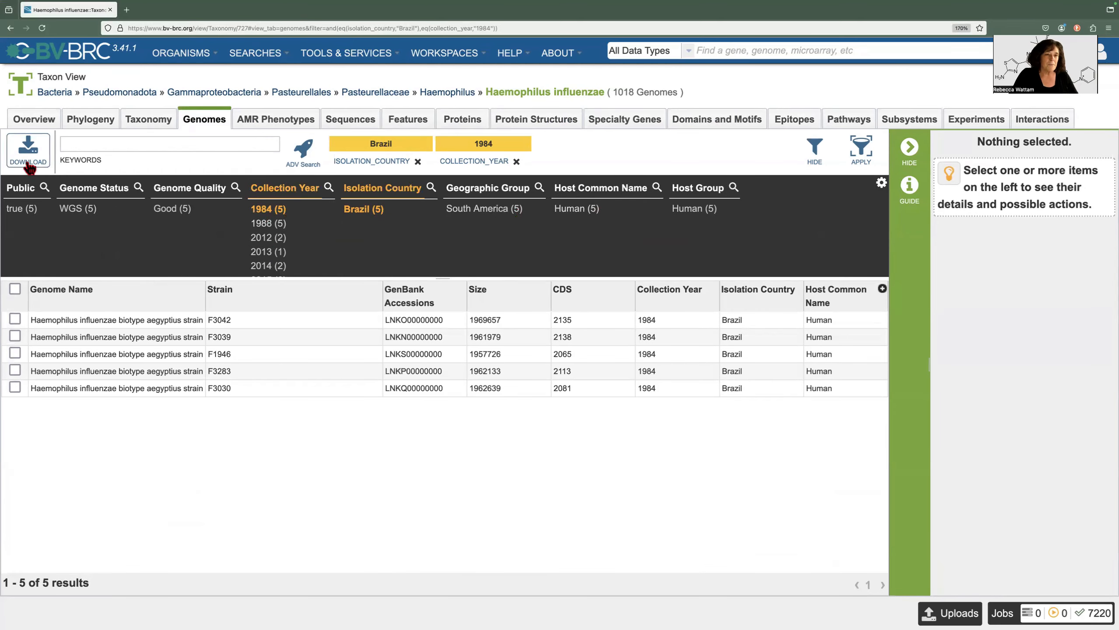
left_click(516, 161)
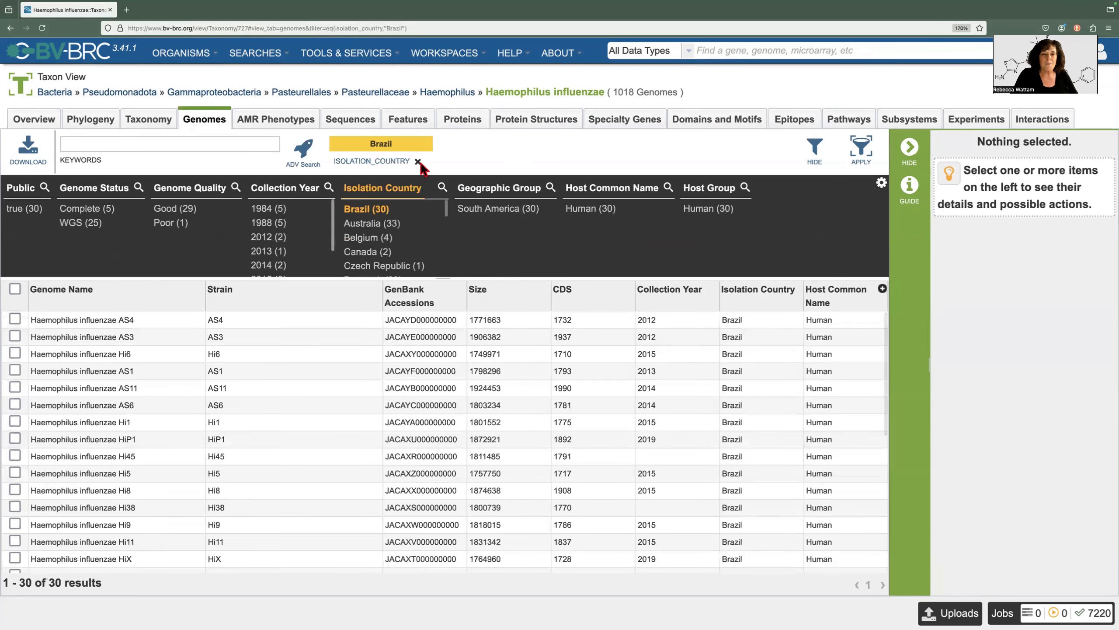
left_click(418, 161)
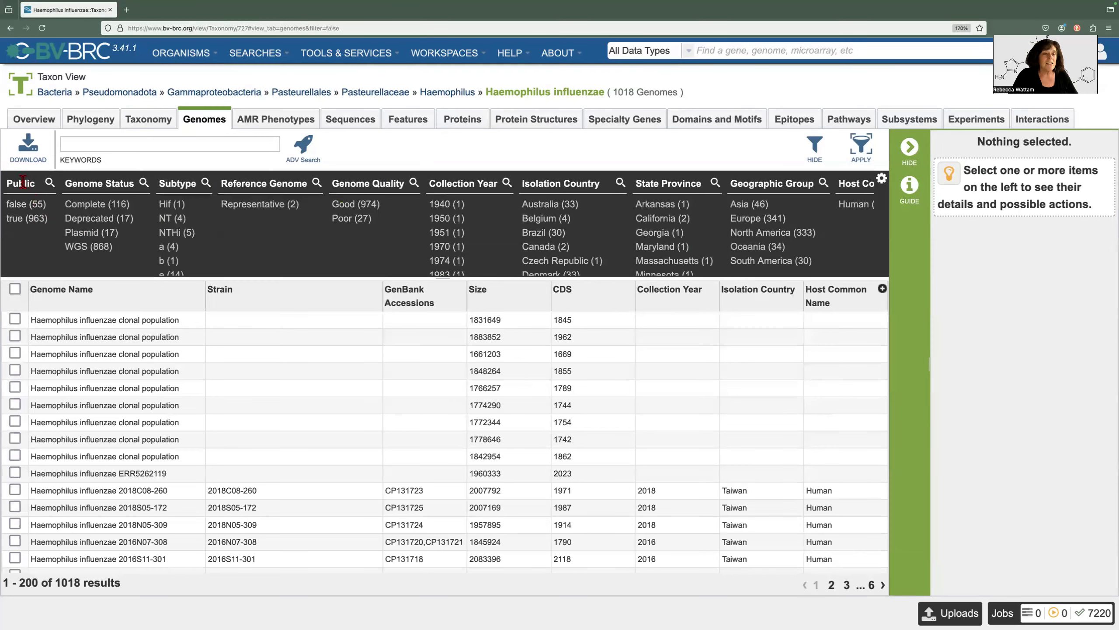
Restrict the taxon view to public genomes by applying the Public filter true, and list their features.
left_click(18, 220)
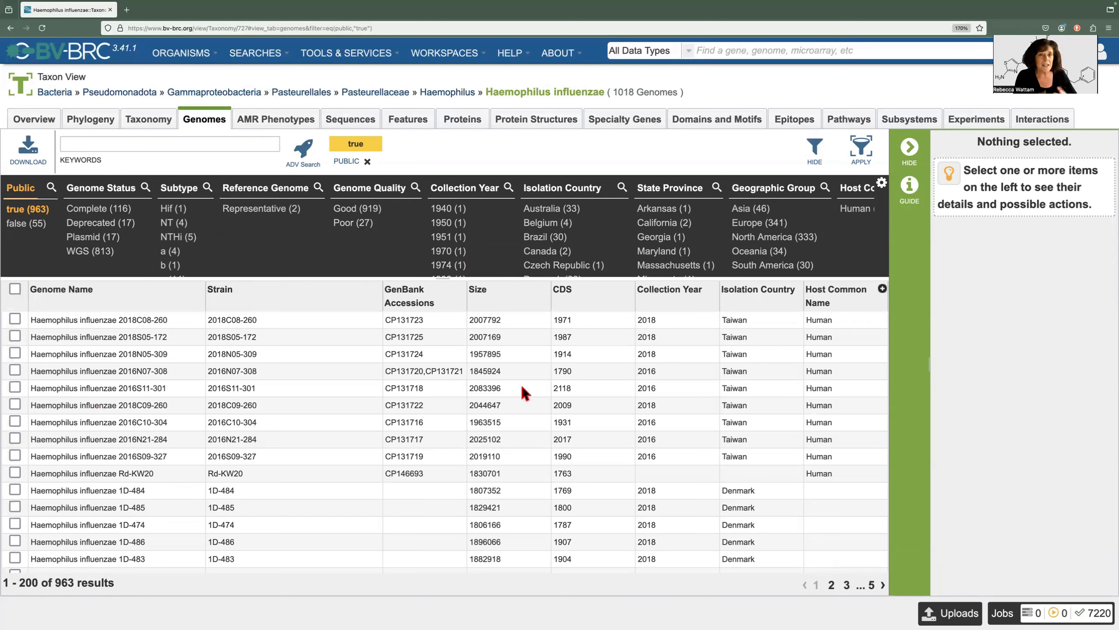
left_click(861, 152)
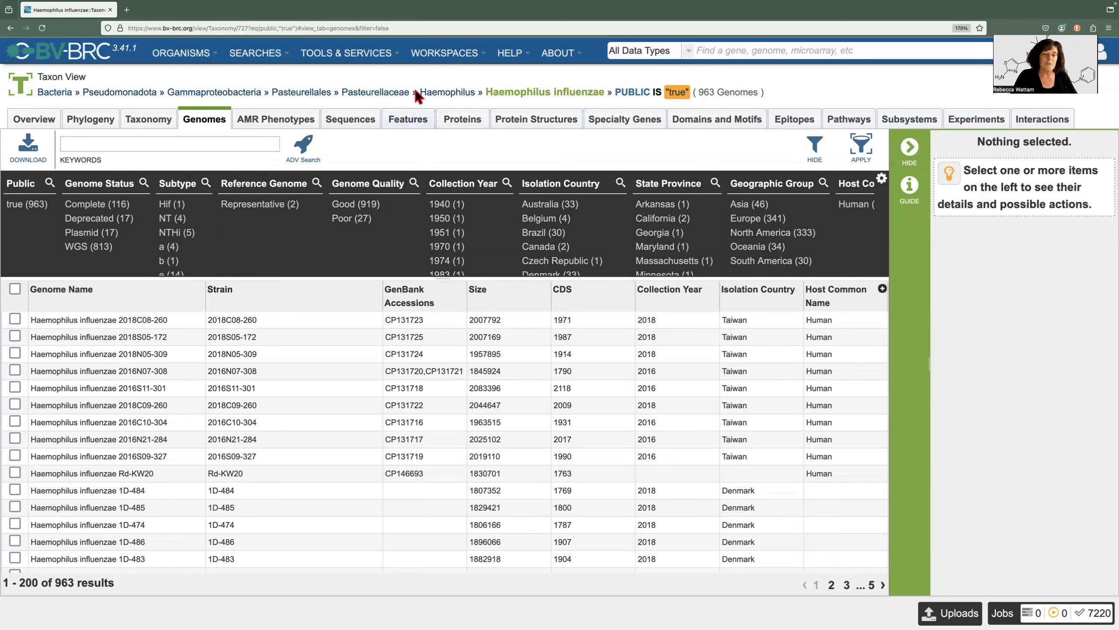
left_click(413, 127)
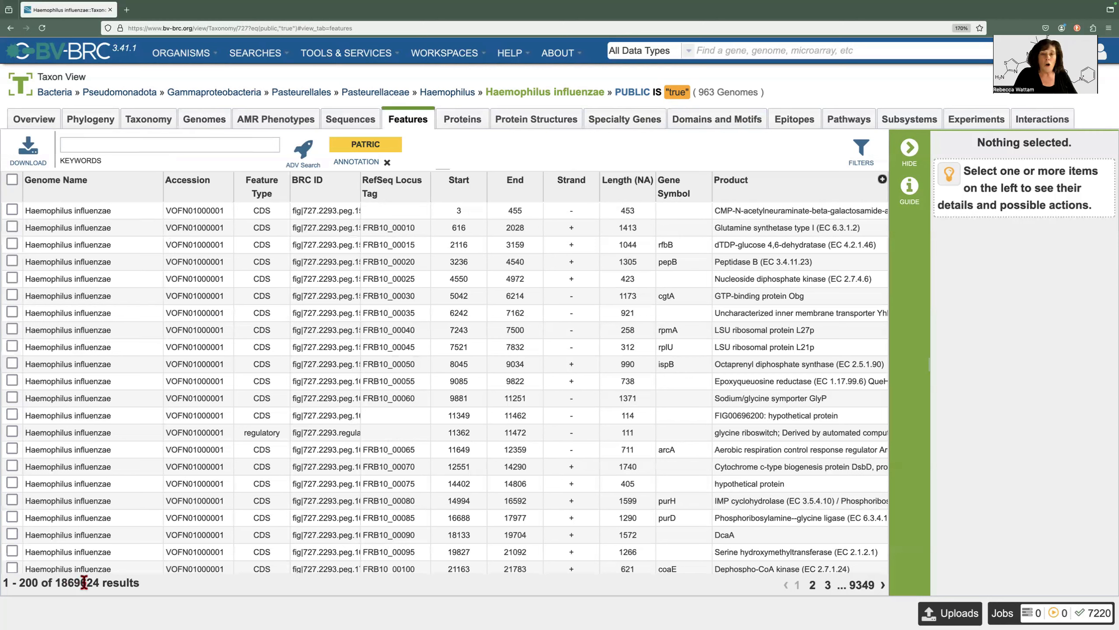
Filter the features by the keyword bla and hide the selection details to widen the table.
left_click(112, 146)
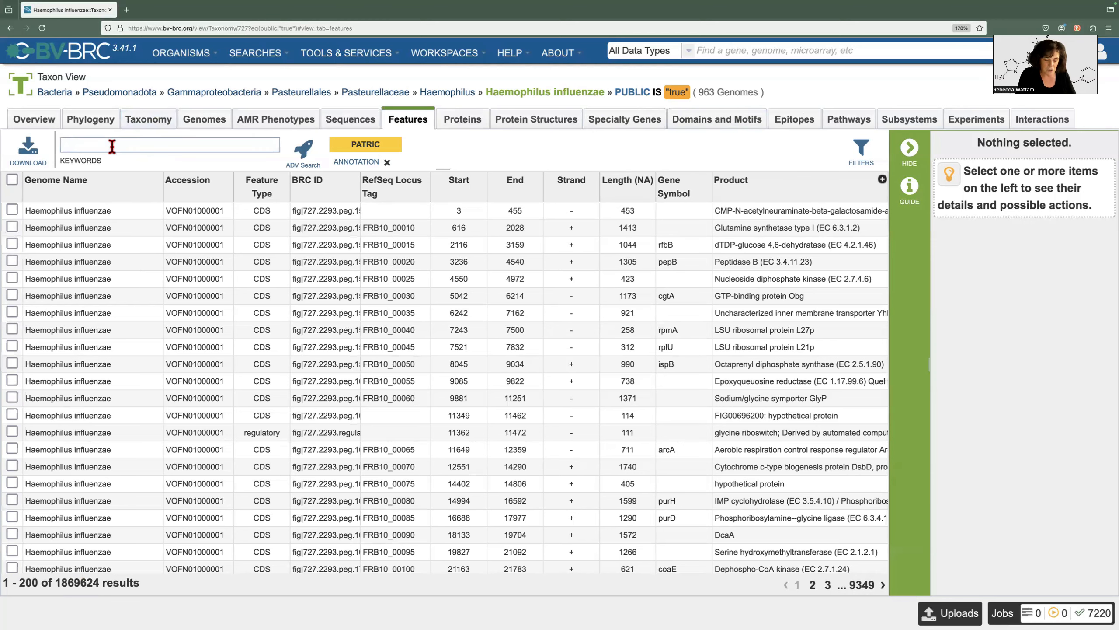
type("bla")
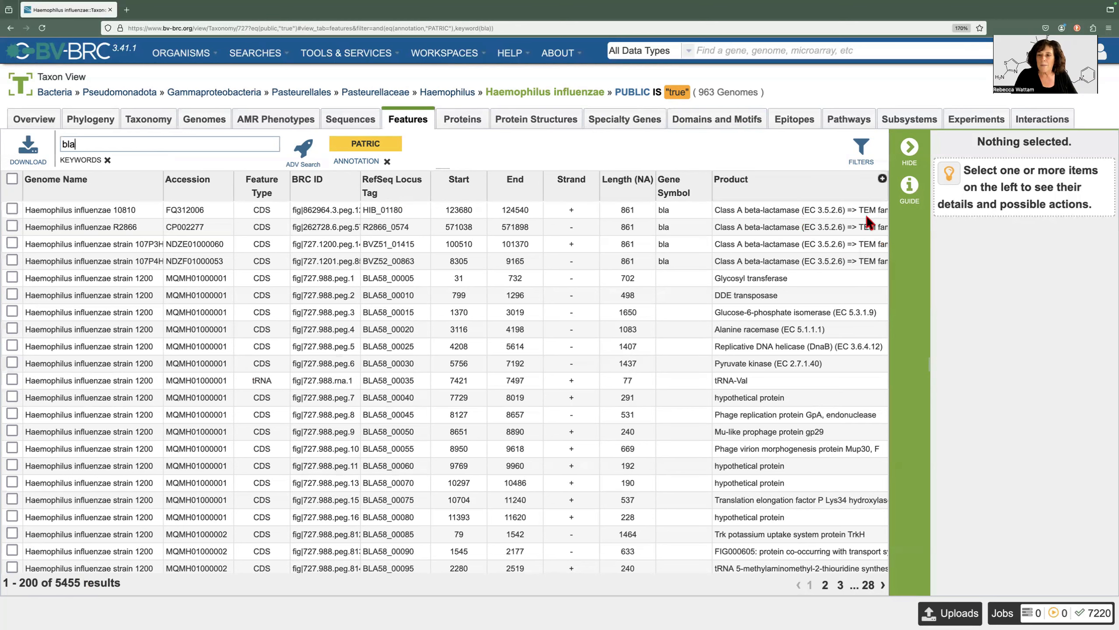
left_click(909, 148)
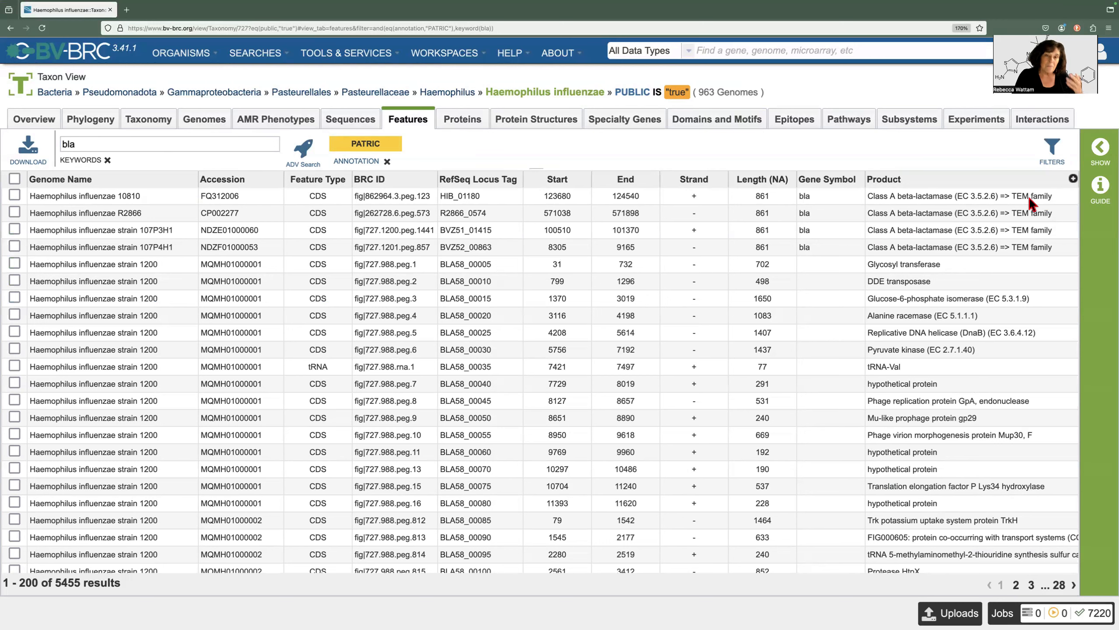
Replace the feature keyword with TEM family and look through the matching genes and their products.
left_click(86, 143)
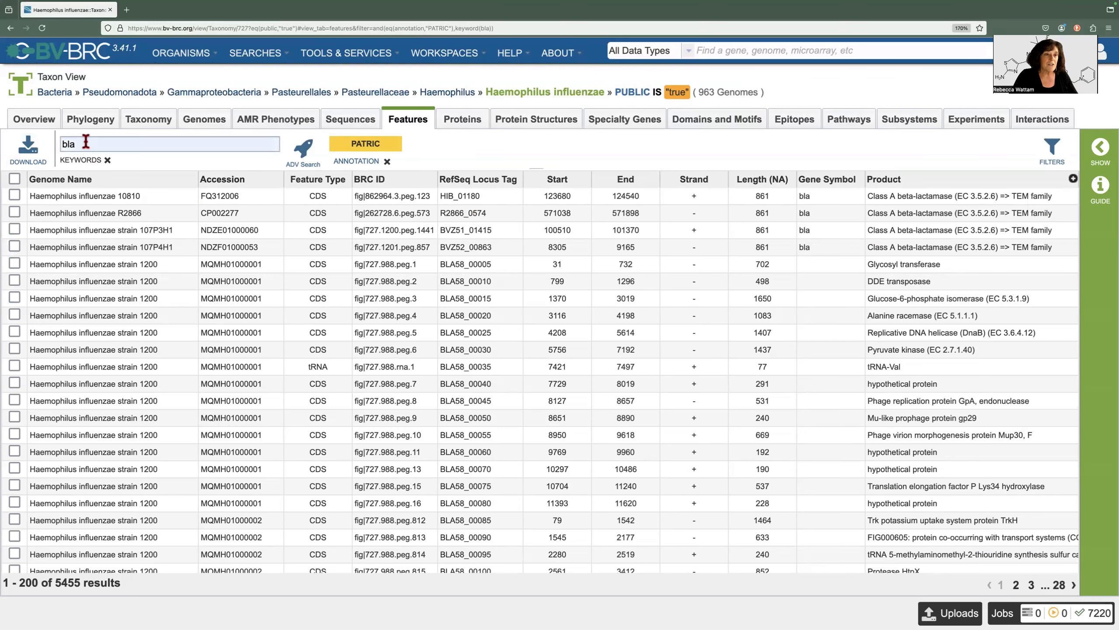
key("BackSpace")
key("BackSpace")
key("BackSpace")
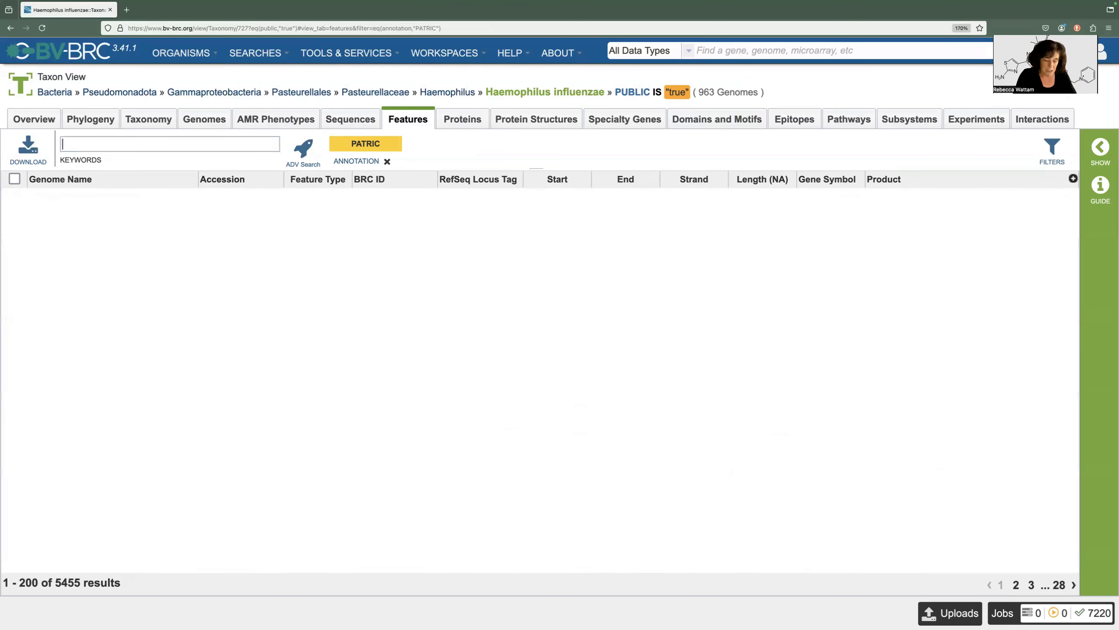
type("TEM family")
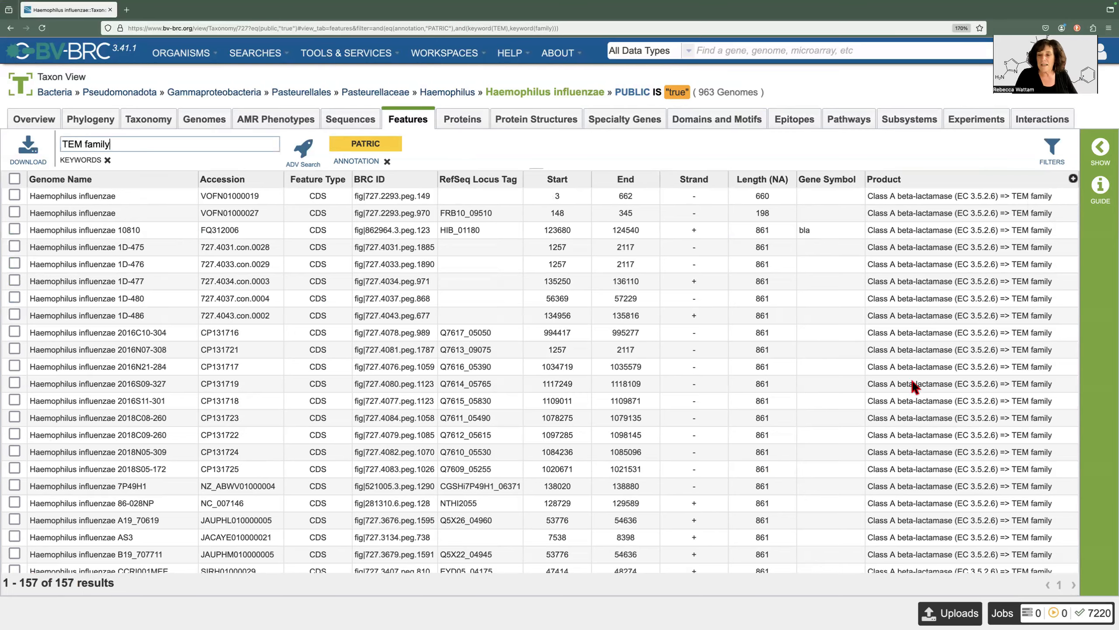
scroll(912, 377, "down", 15)
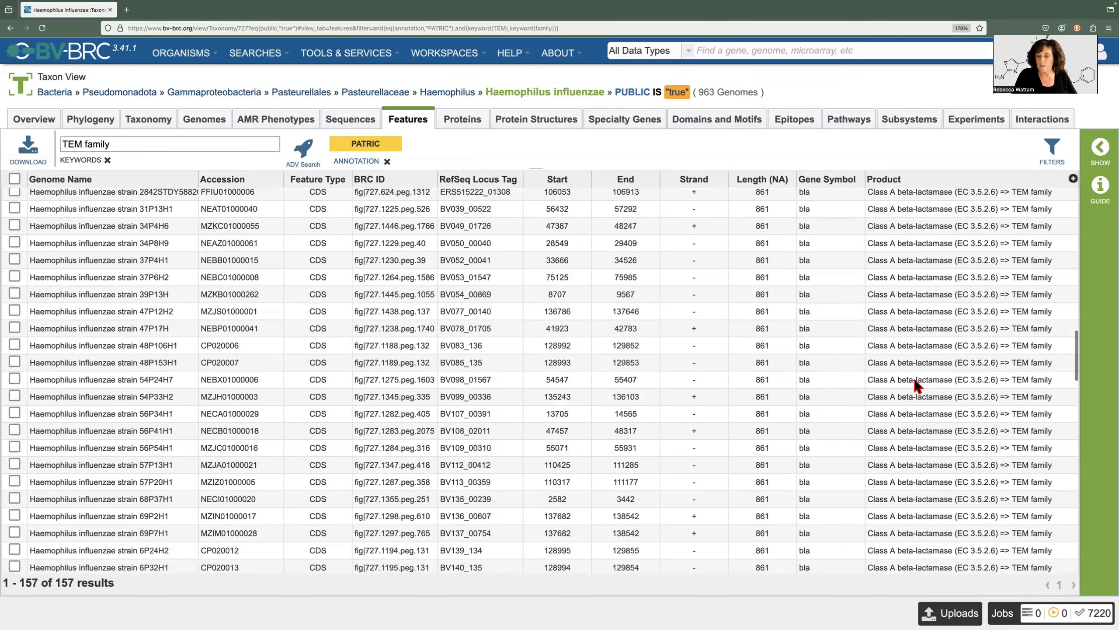
scroll(913, 376, "down", 20)
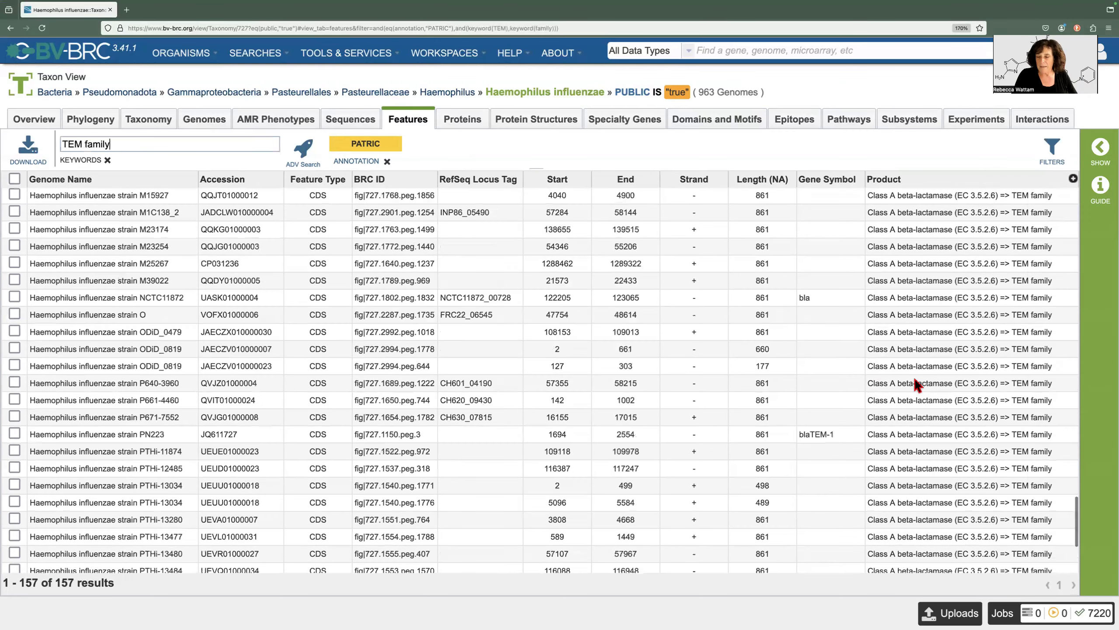
scroll(913, 376, "up", 10)
scroll(913, 376, "up", 15)
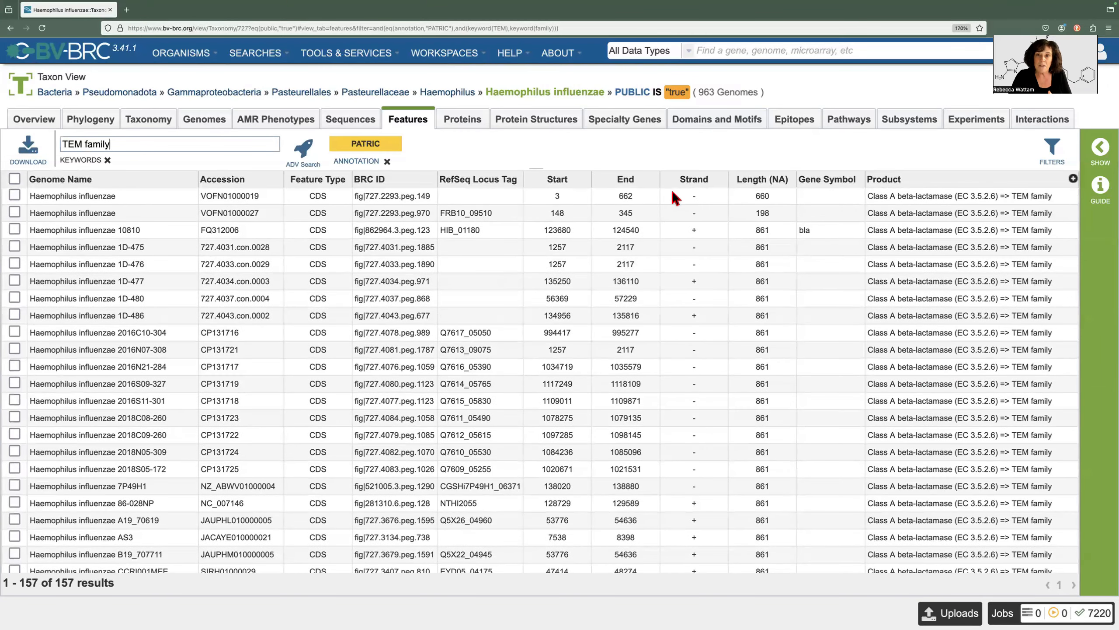
Sort the TEM family features by ascending nucleotide length and review the shortest genes.
left_click(753, 181)
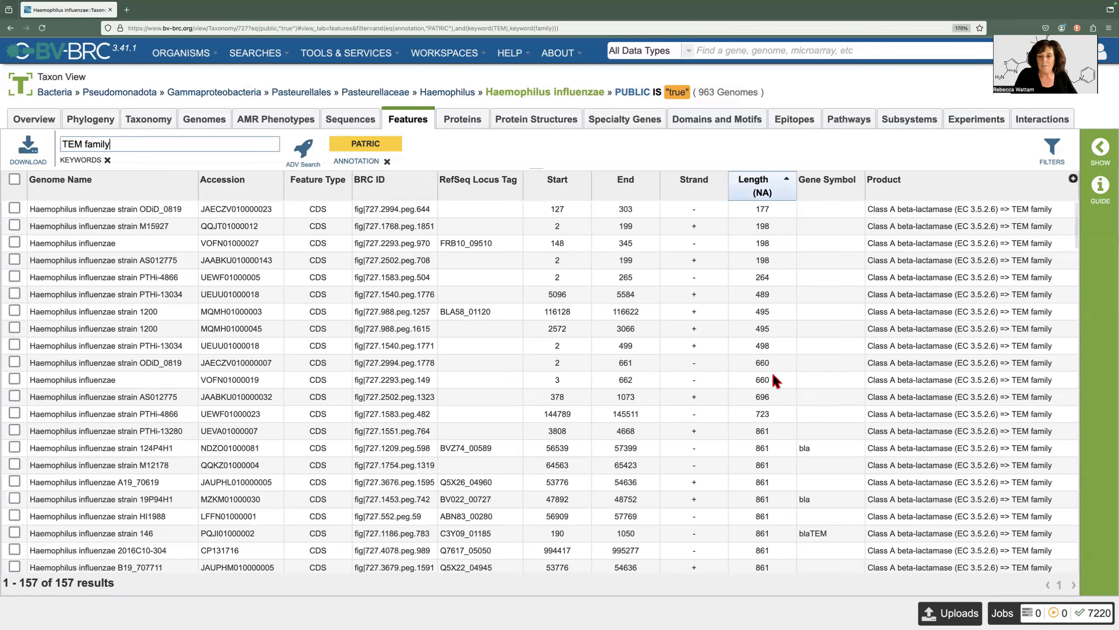
scroll(775, 380, "down", 10)
scroll(776, 380, "up", 10)
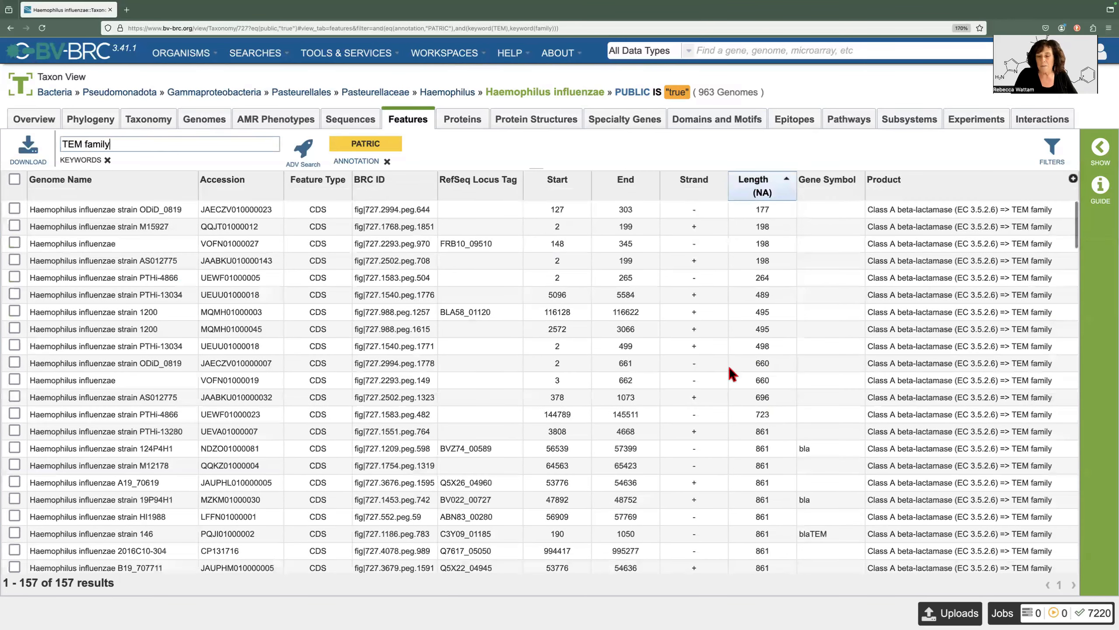
scroll(748, 374, "down", 3)
scroll(751, 372, "up", 3)
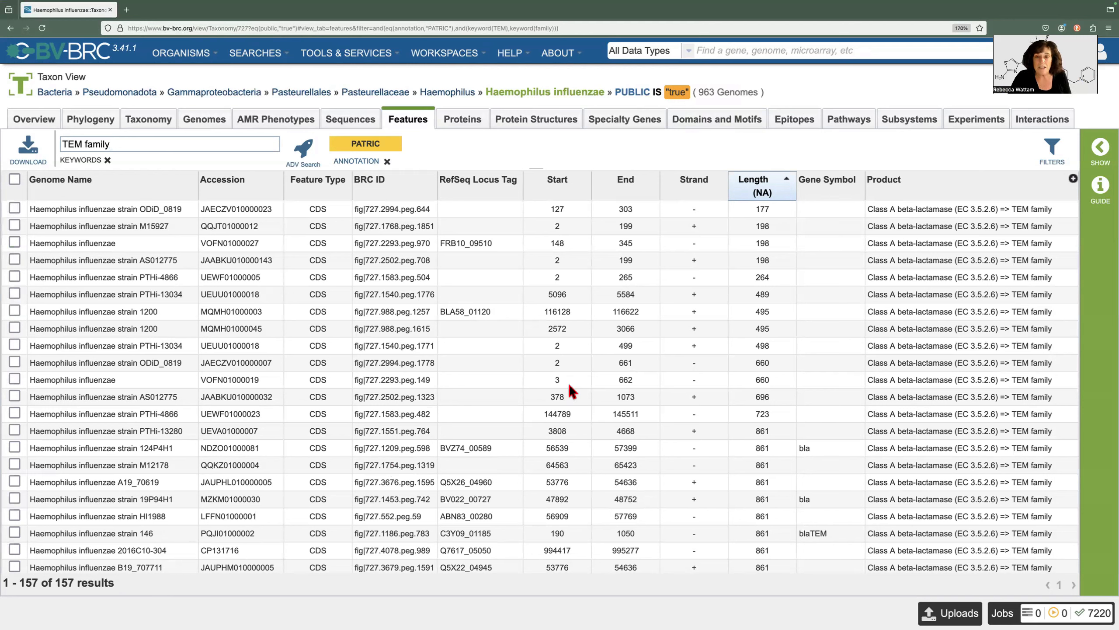
Show the PATRIC Local Family column in the feature table and hide Accession, RefSeq Locus Tag and Feature Type.
left_click(1073, 180)
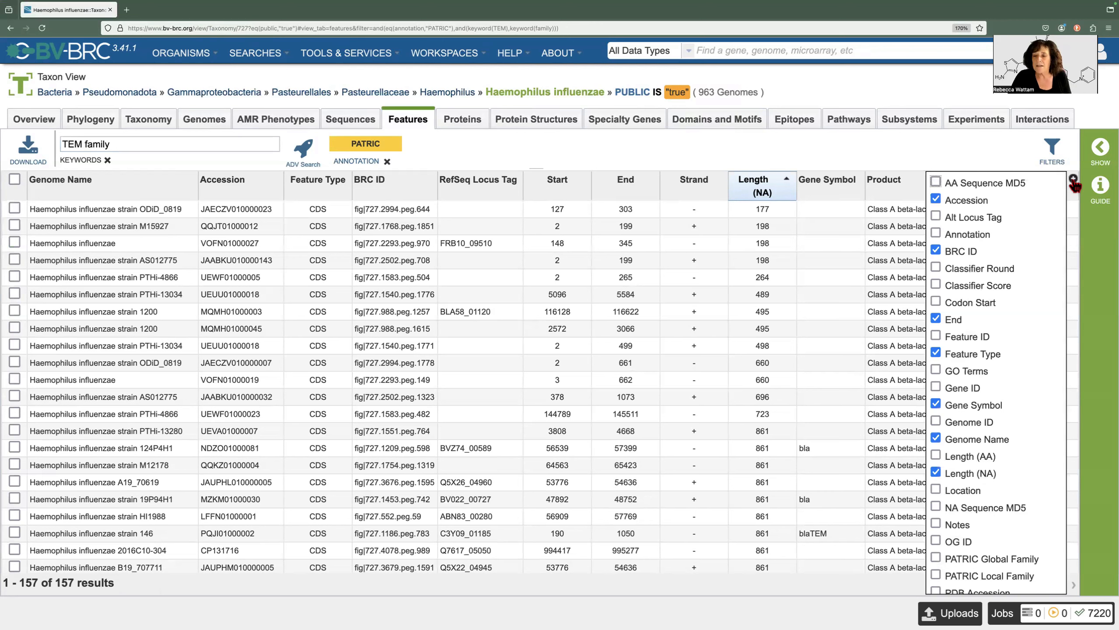
left_click(936, 576)
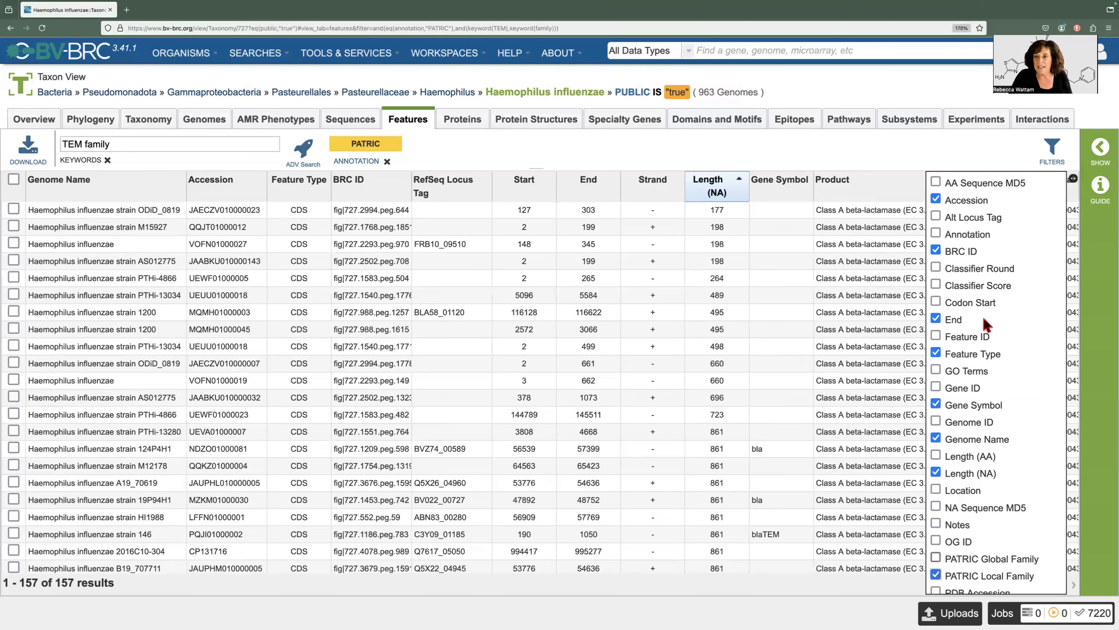
left_click(937, 200)
scroll(965, 449, "down", 3)
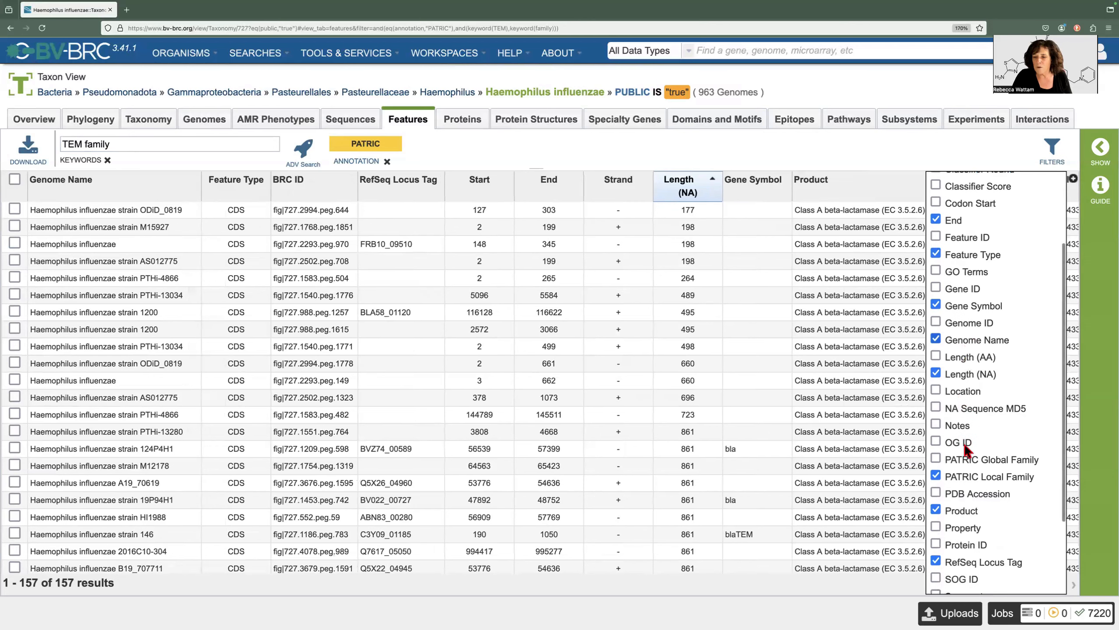
scroll(965, 449, "down", 1)
left_click(936, 538)
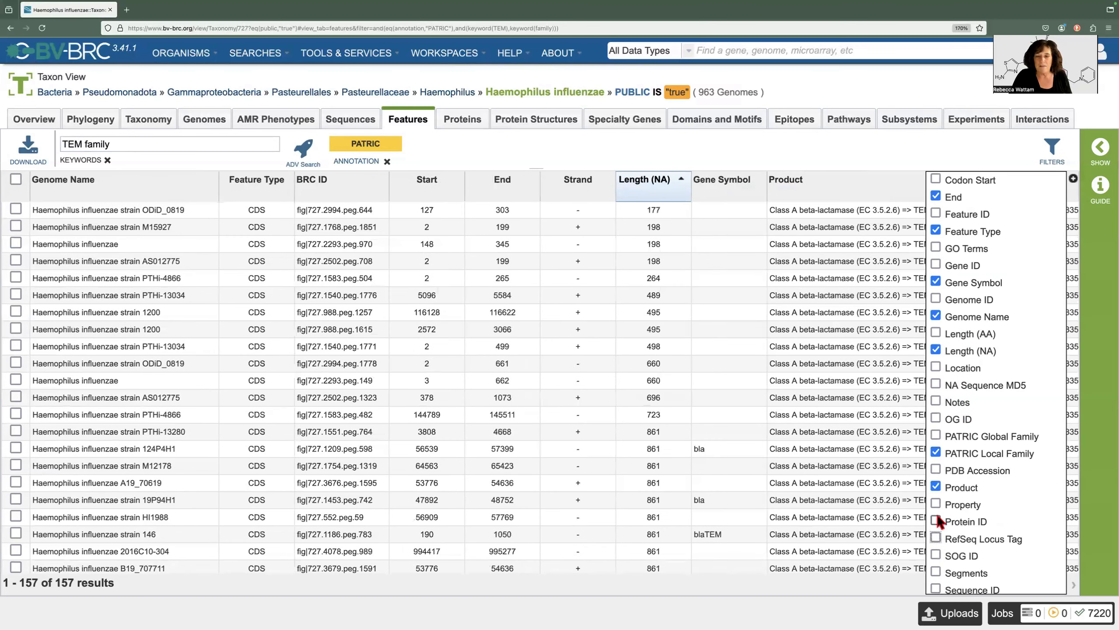
left_click(936, 230)
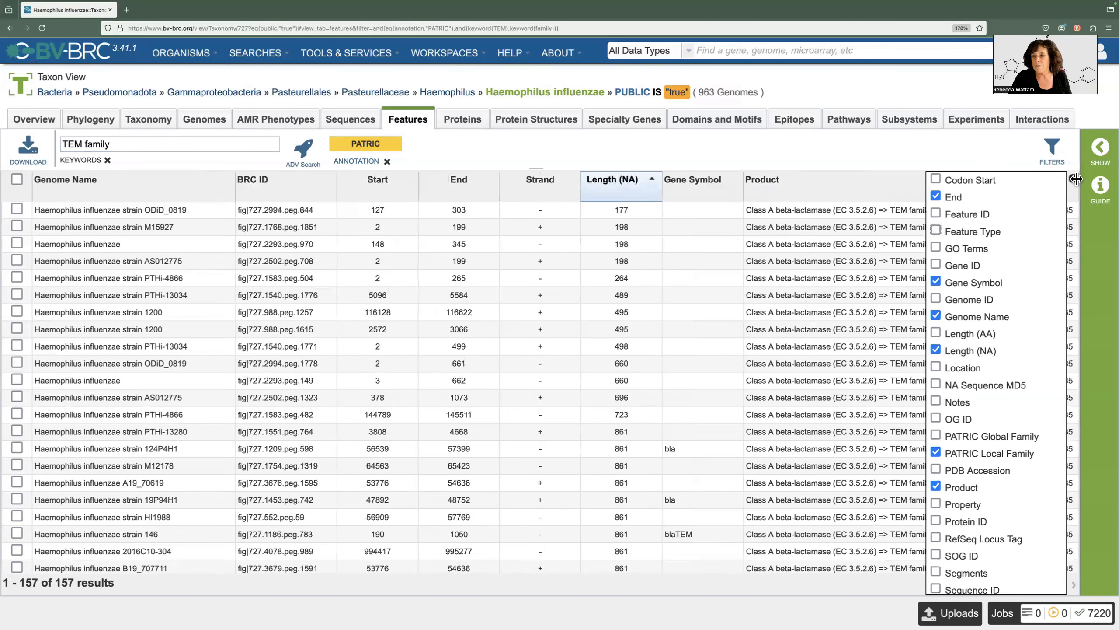
left_click(1074, 179)
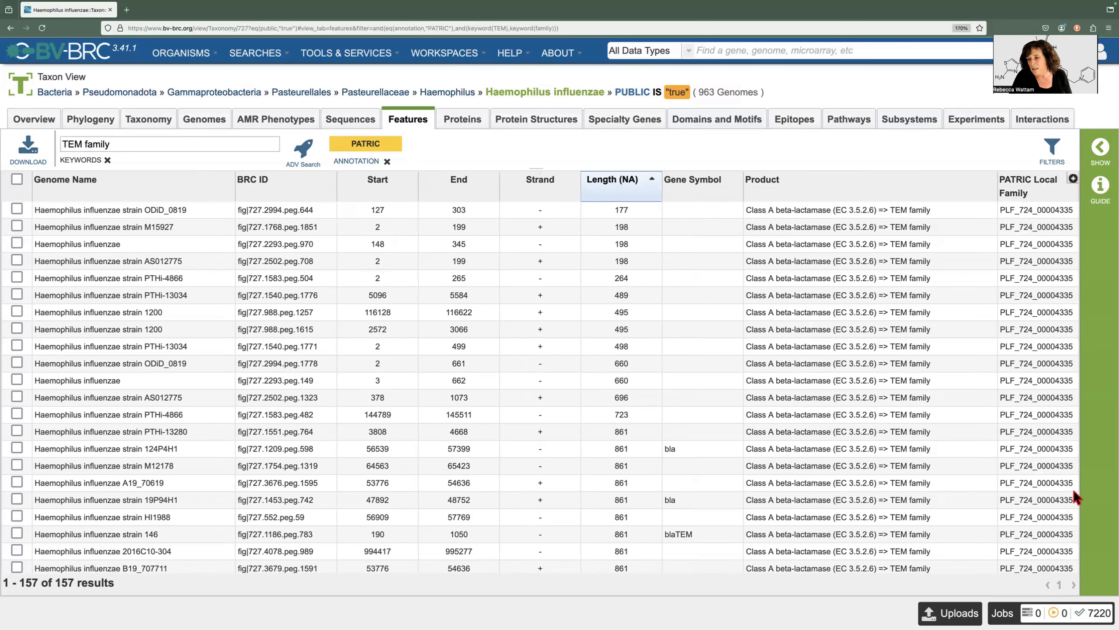
Sort the TEM family features by PATRIC local family to compare them, and re-sort them by descending nucleotide length.
left_click(1023, 192)
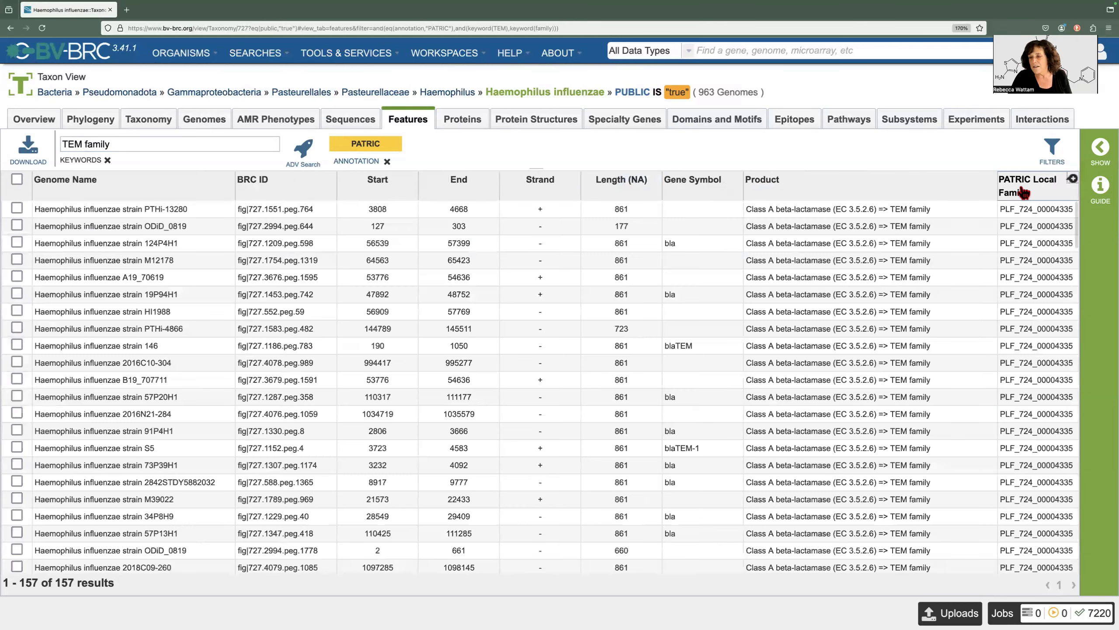
left_click(1023, 192)
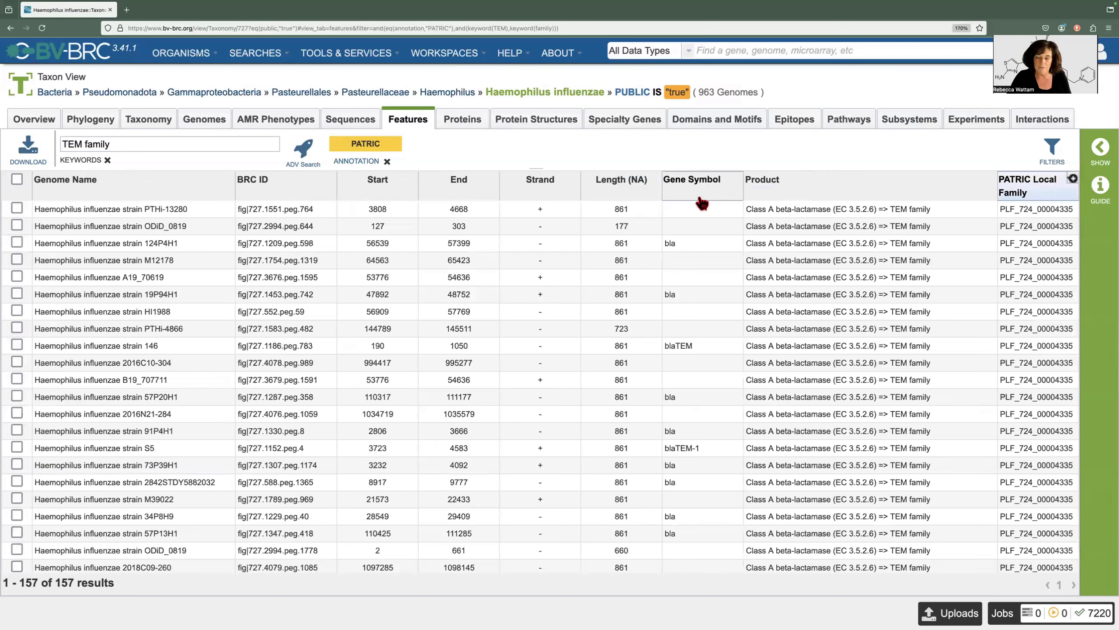
left_click(630, 197)
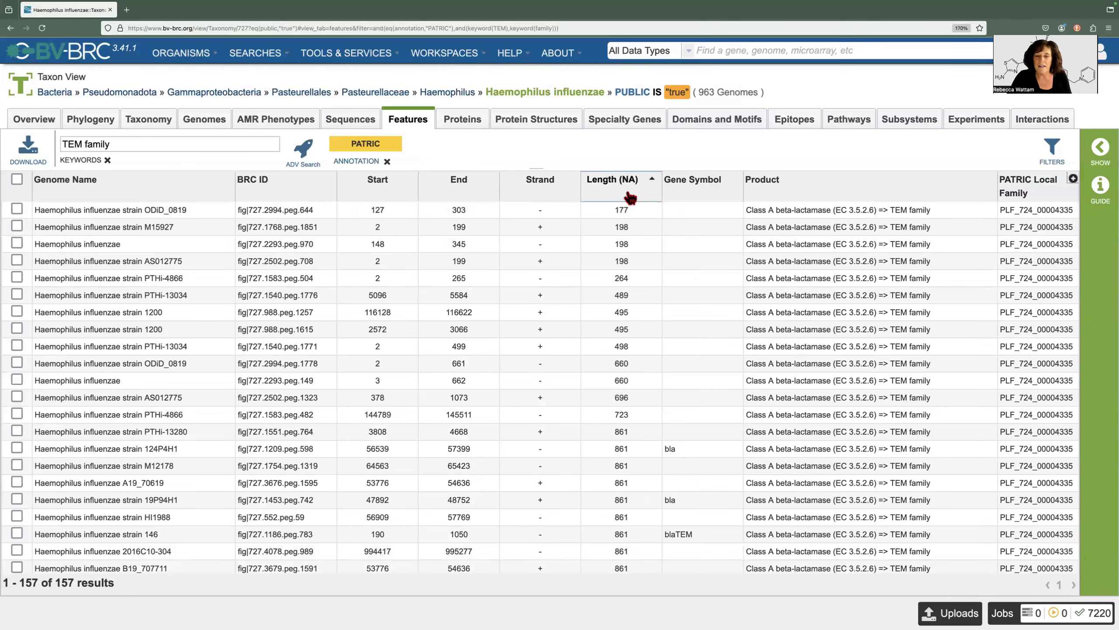
left_click(630, 197)
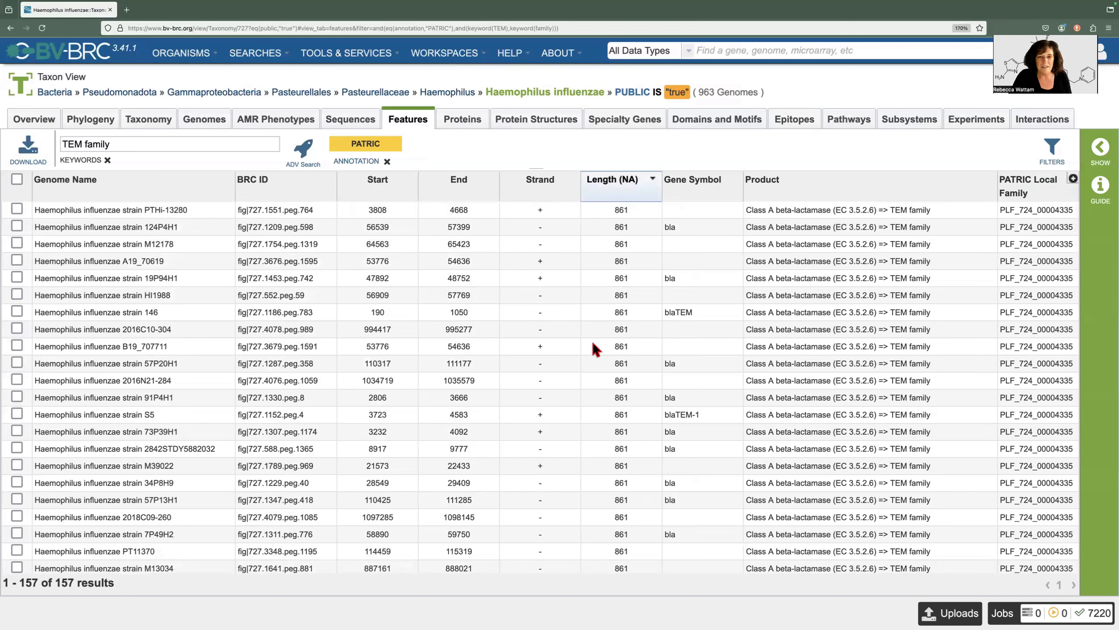
Add the blaTEM gene of Haemophilus influenzae strain 146 to a new feature group named H_influenzae_AMR in the Feature Groups folder.
left_click(635, 310)
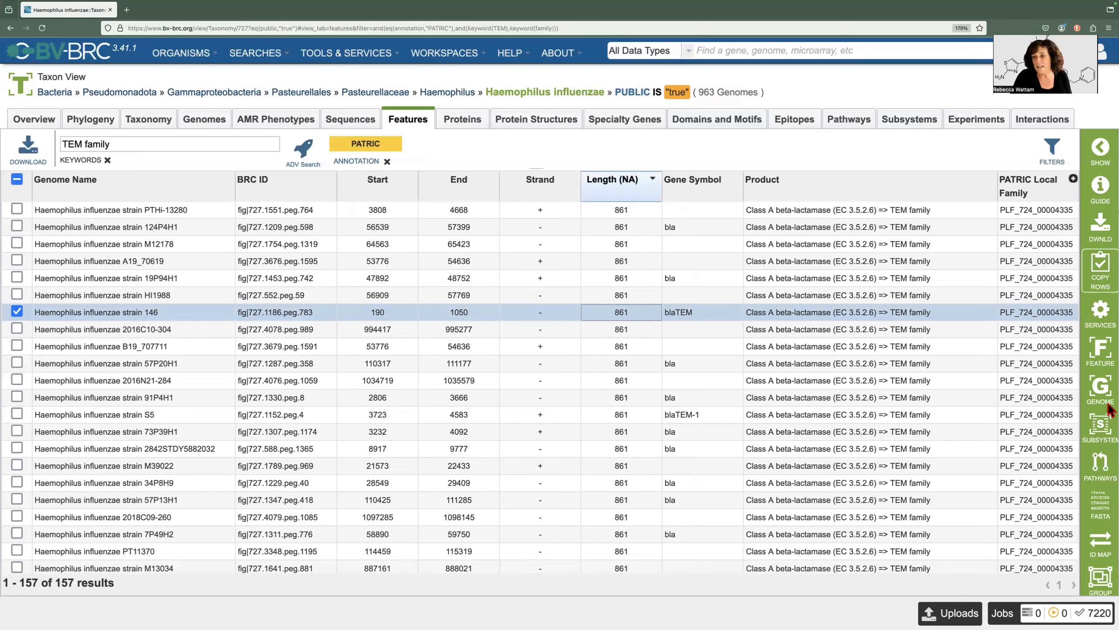
left_click(1099, 581)
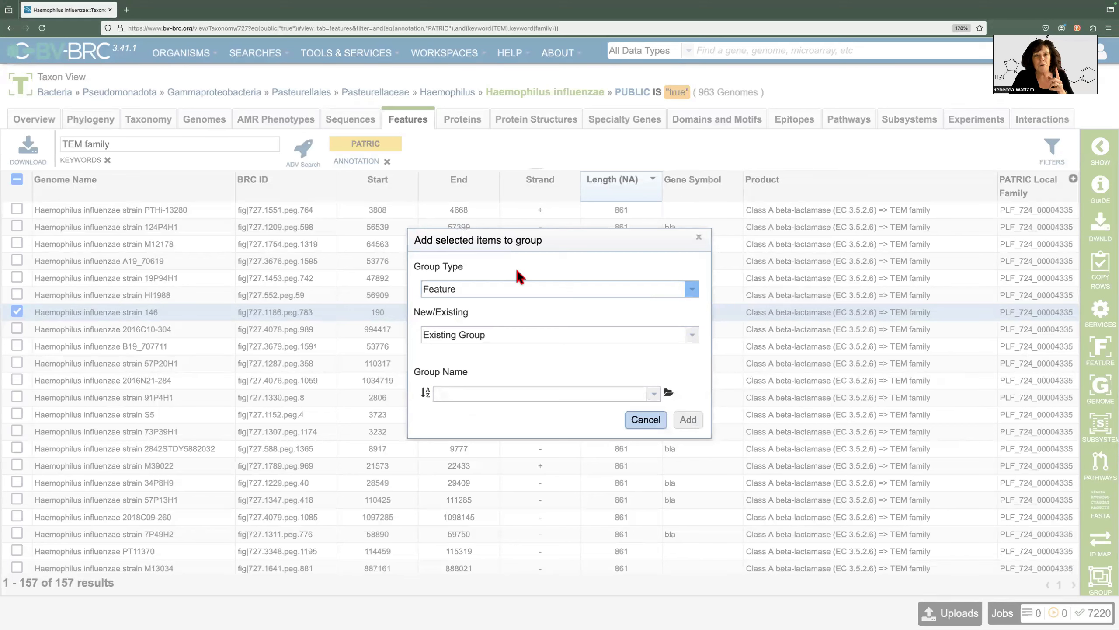
left_click(695, 297)
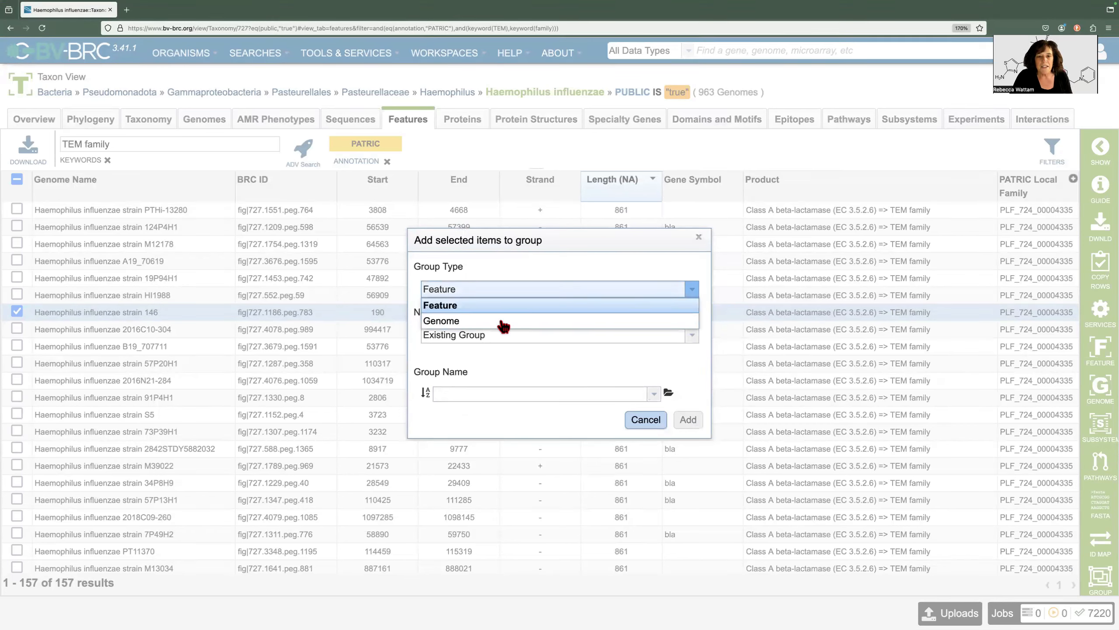
left_click(475, 324)
left_click(692, 290)
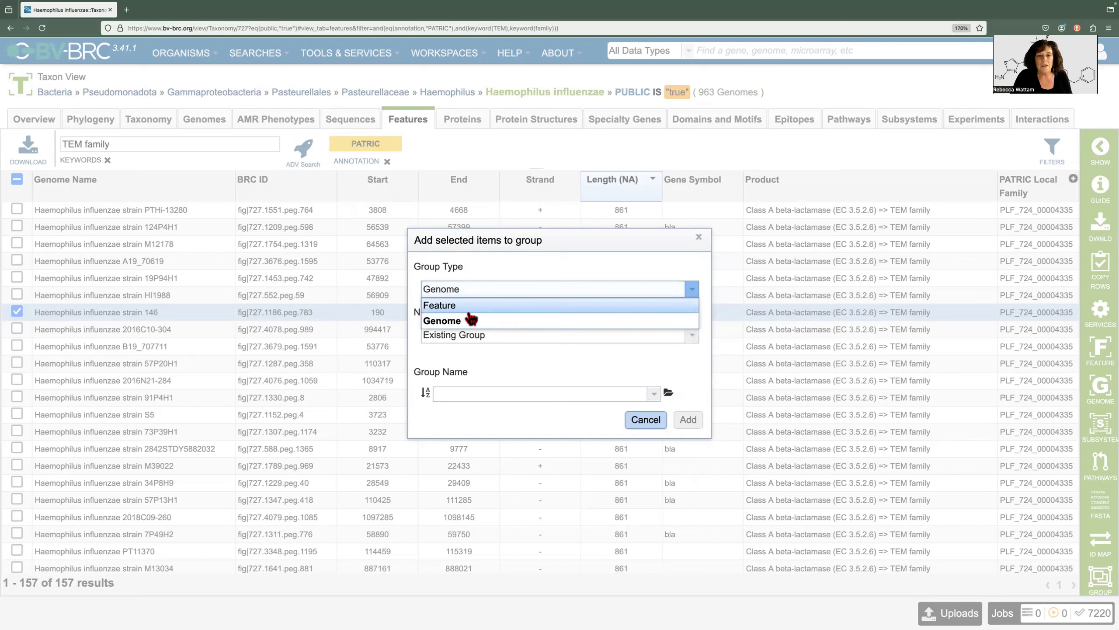
left_click(456, 304)
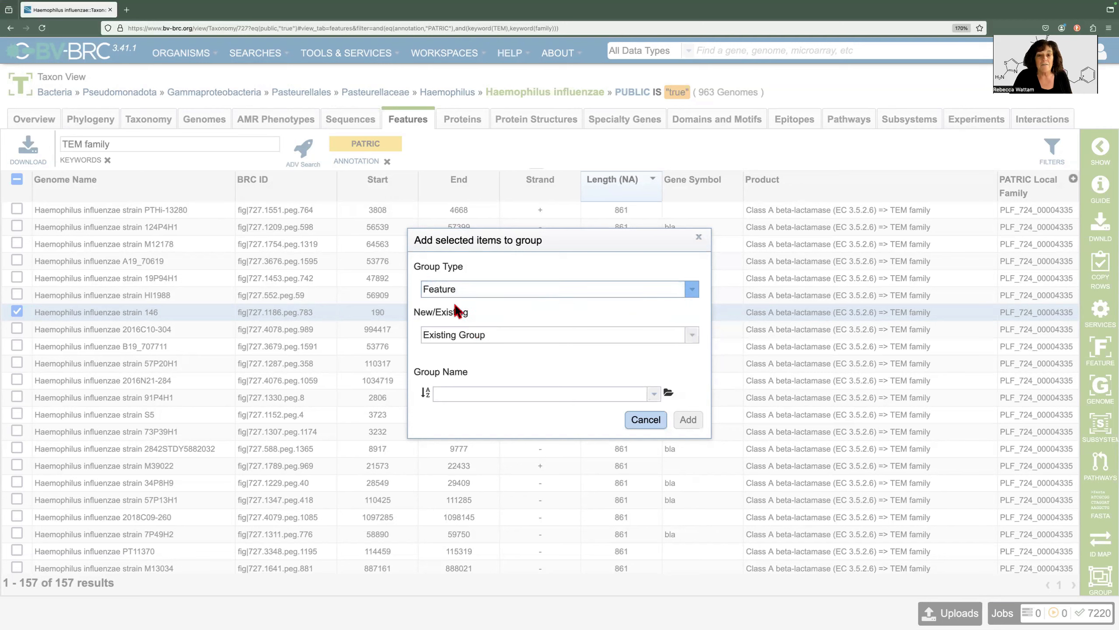
left_click(692, 335)
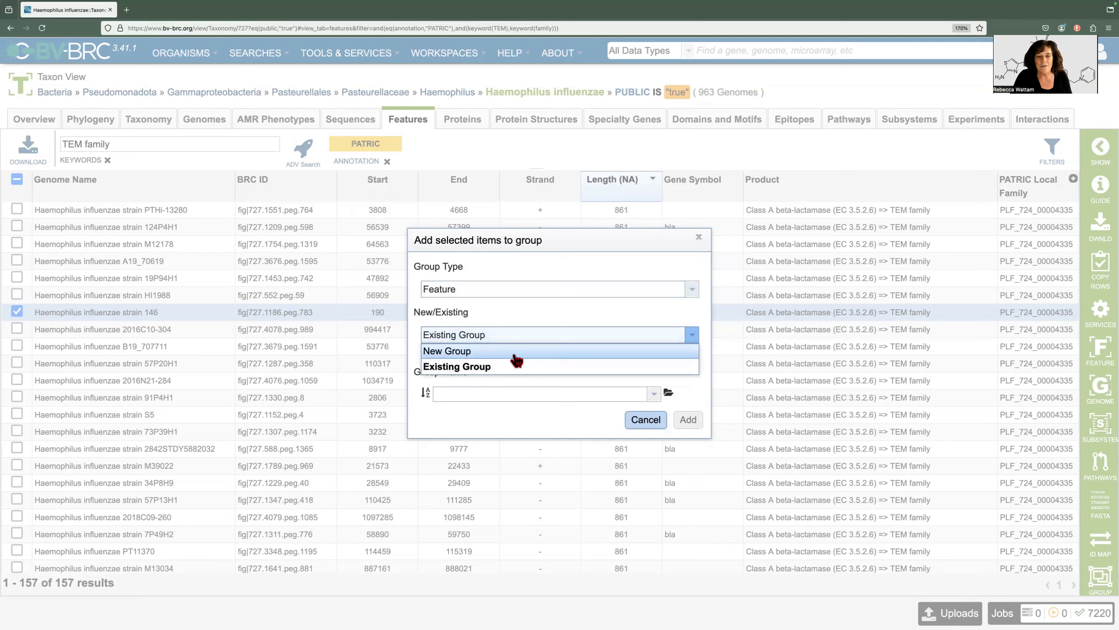
left_click(493, 351)
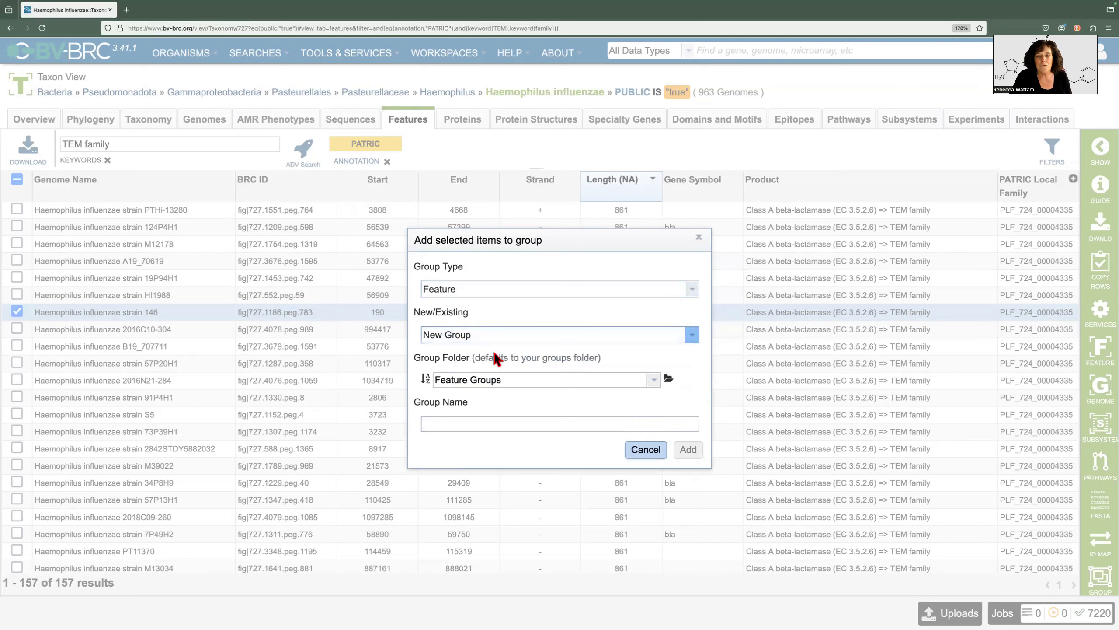
left_click(438, 425)
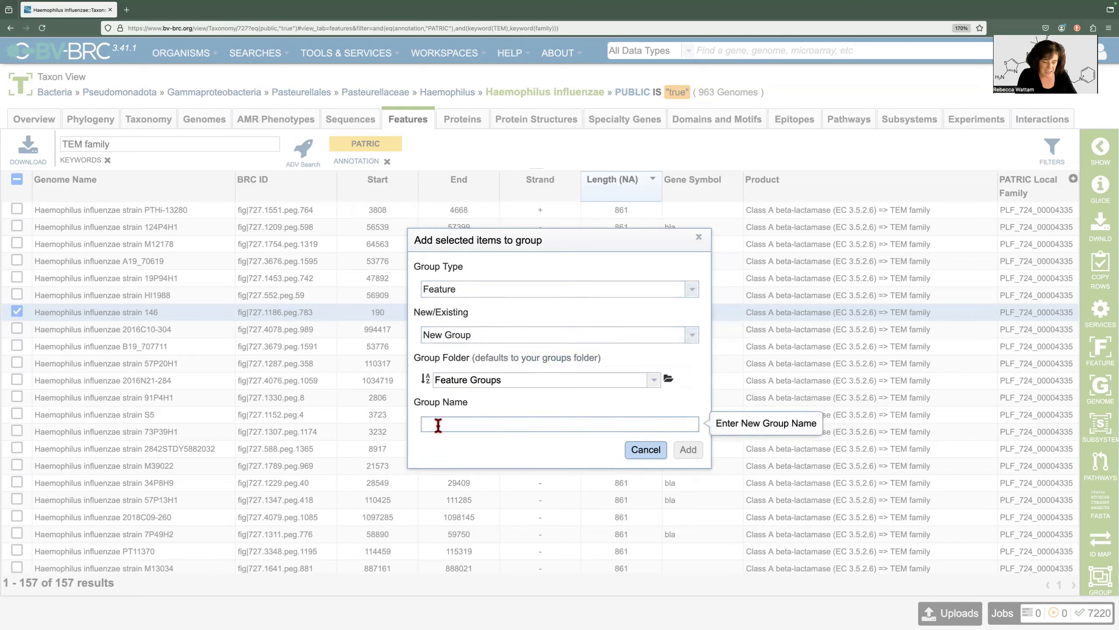
type("H_i")
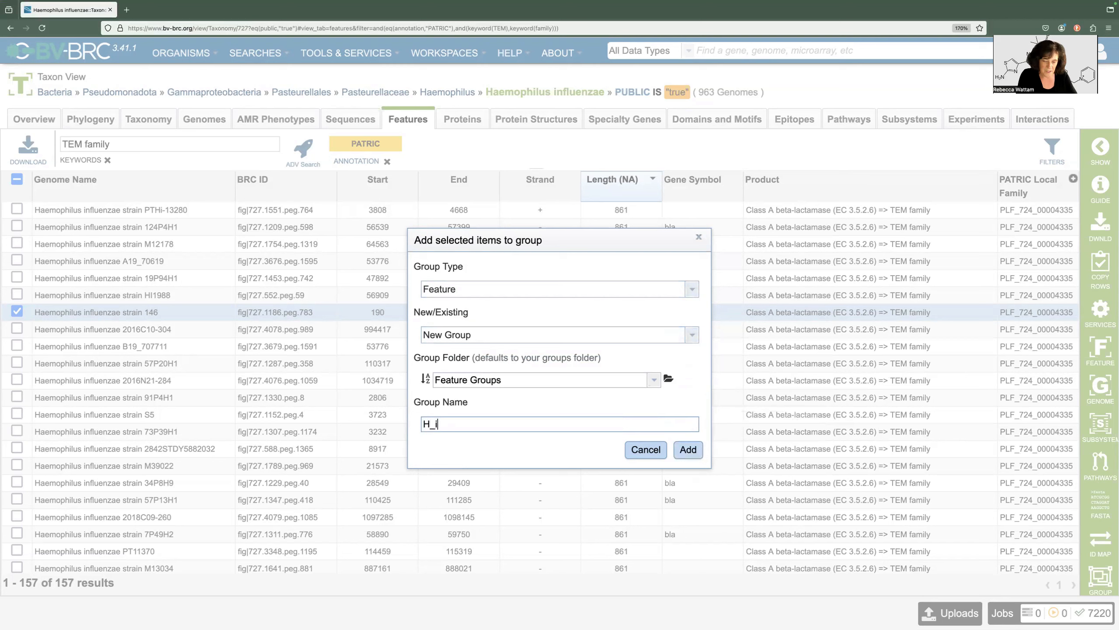
type("nfluenzae_AMR")
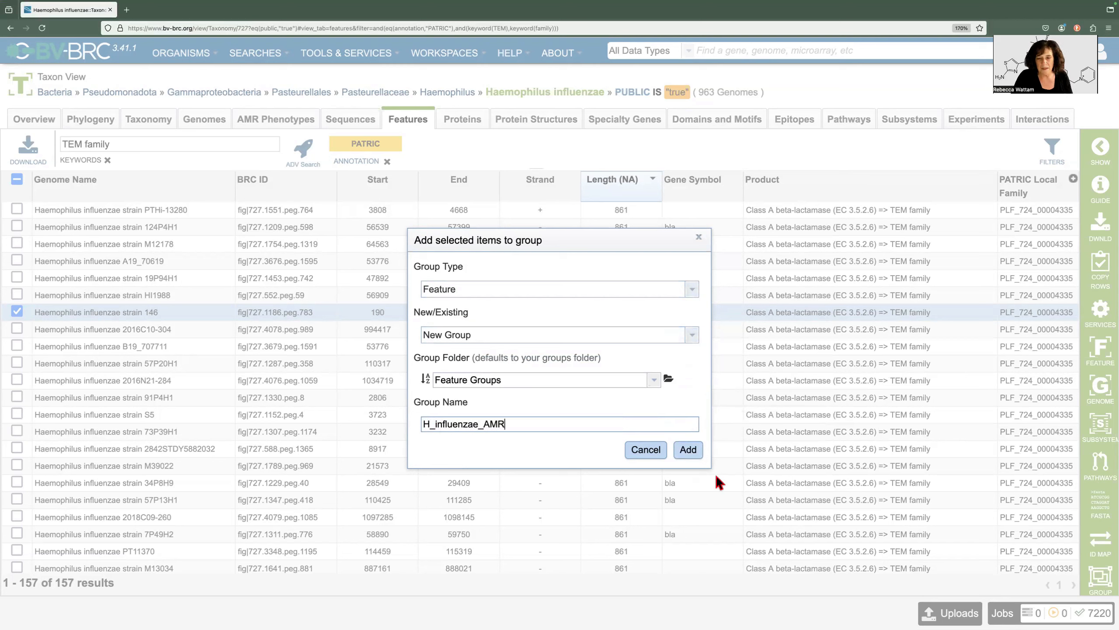
left_click(689, 450)
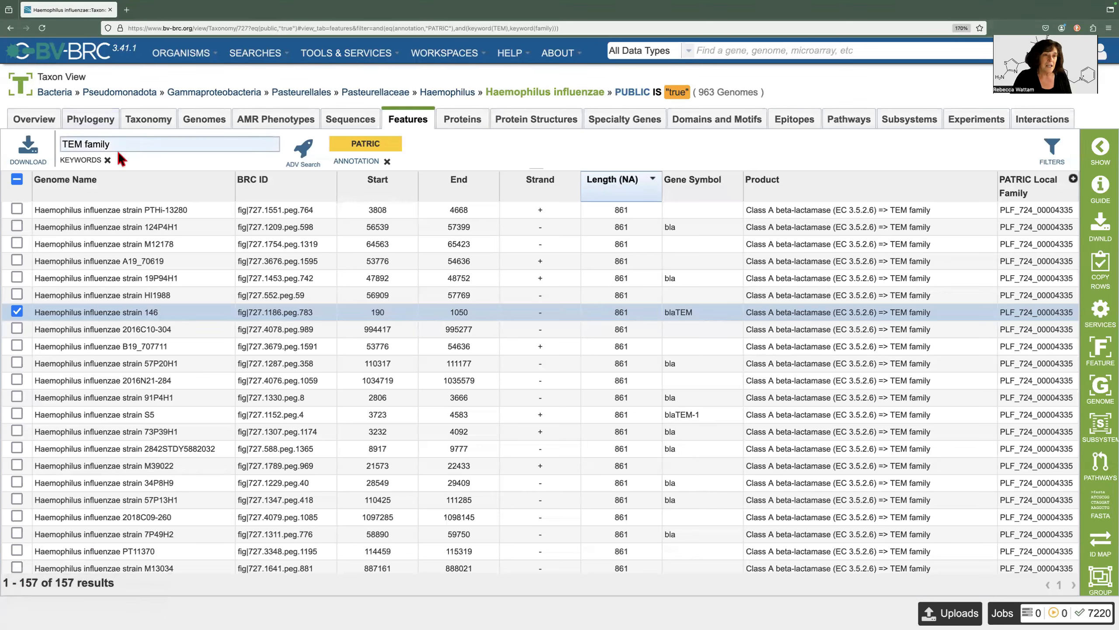
Replace the feature keyword with ROB family and review the nucleotide lengths of the matching genes.
left_click_drag(119, 144, 56, 142)
type("R")
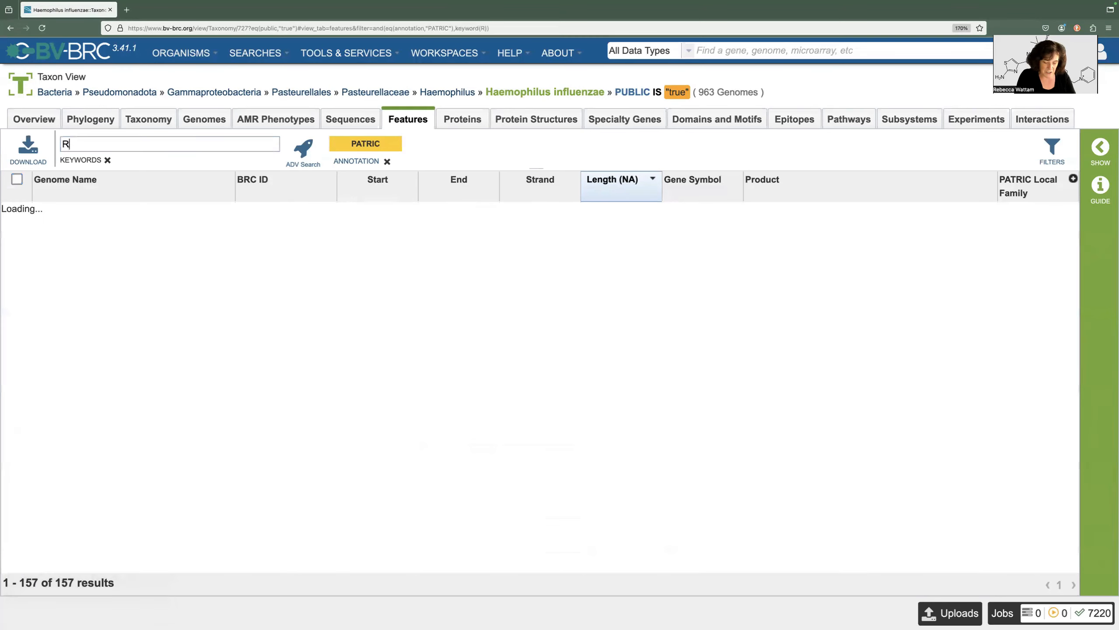
type("OB f")
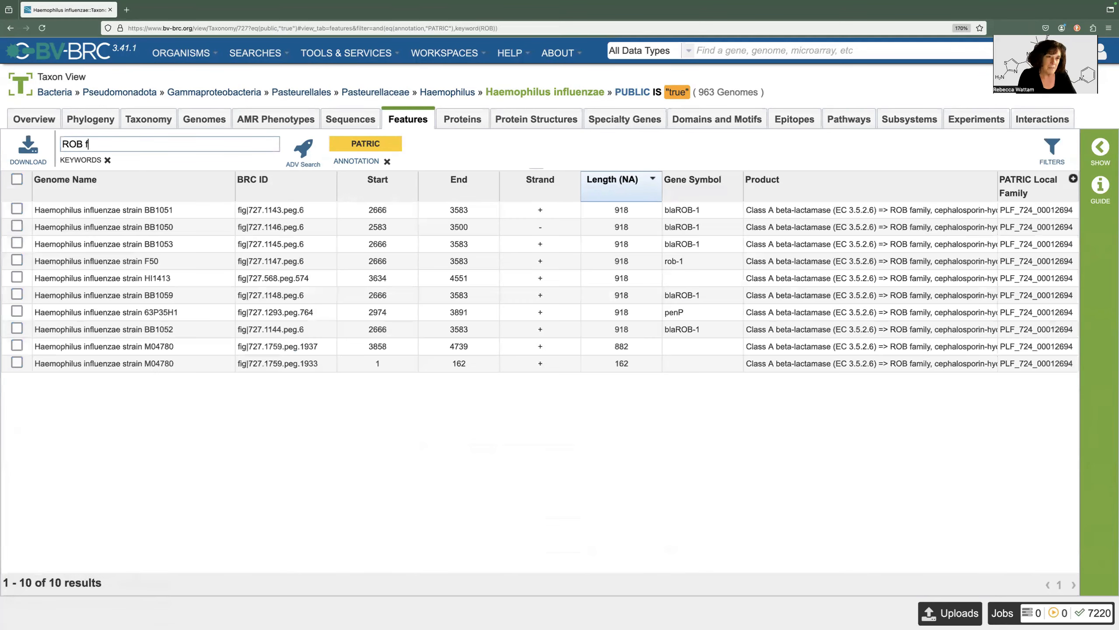
type("amily")
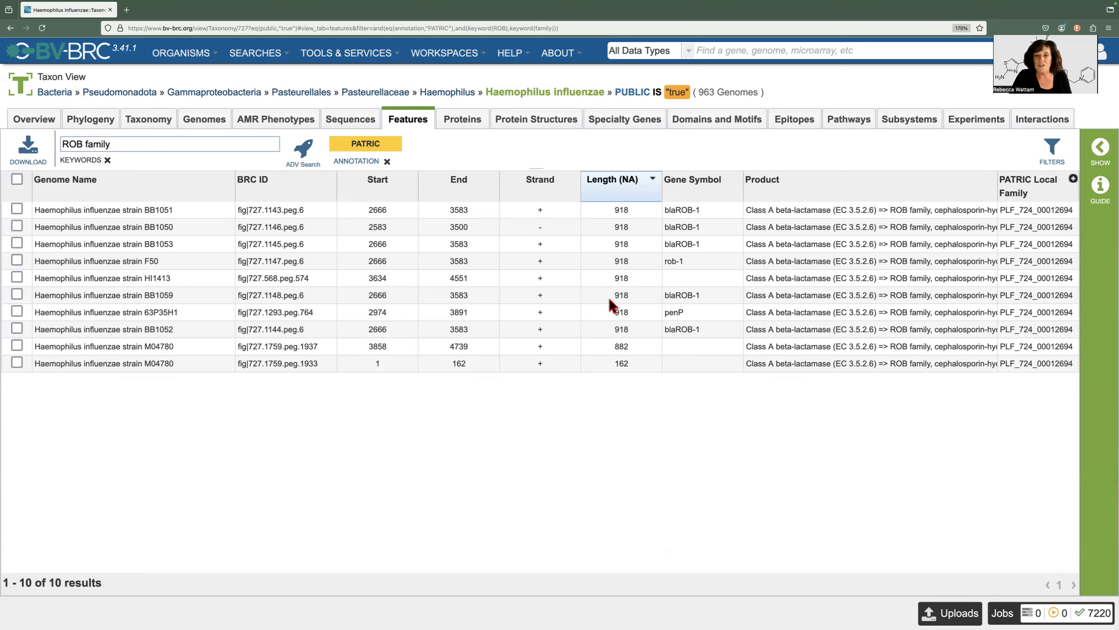
Add the blaROB-1 gene of Haemophilus influenzae strain BB1059 to the existing feature group H_influenzae_AMR.
left_click(626, 296)
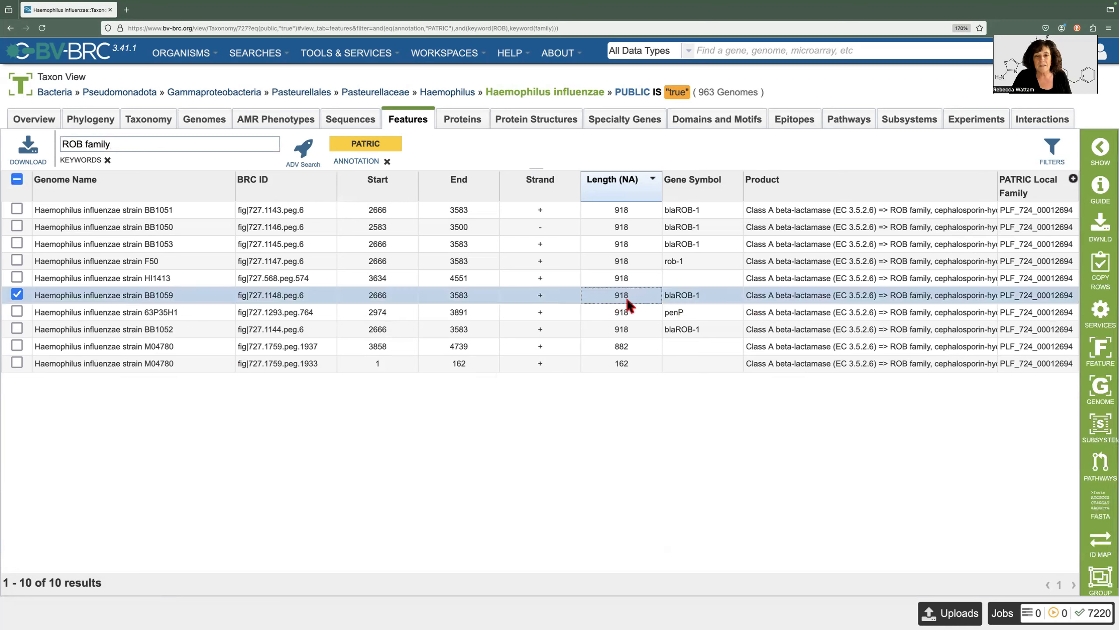
left_click(1101, 582)
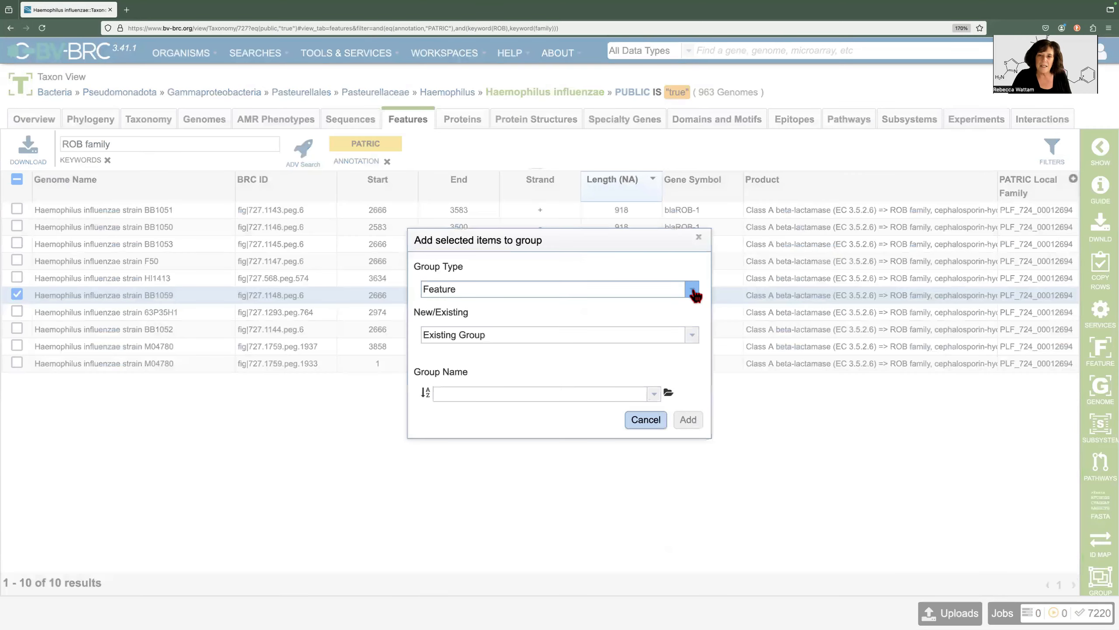
left_click(696, 291)
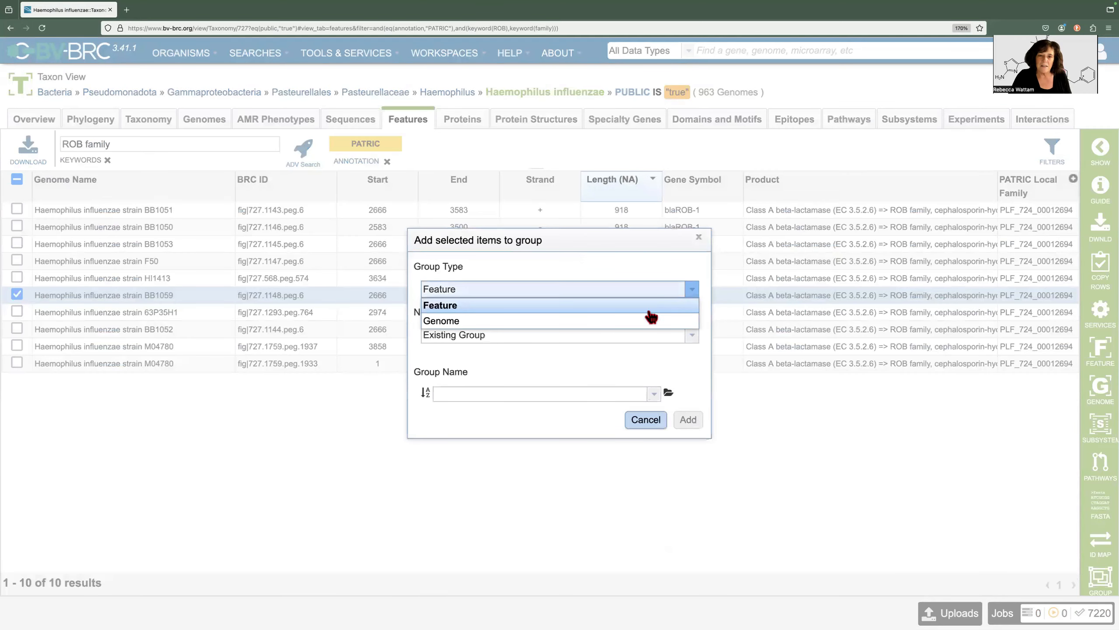
left_click(614, 310)
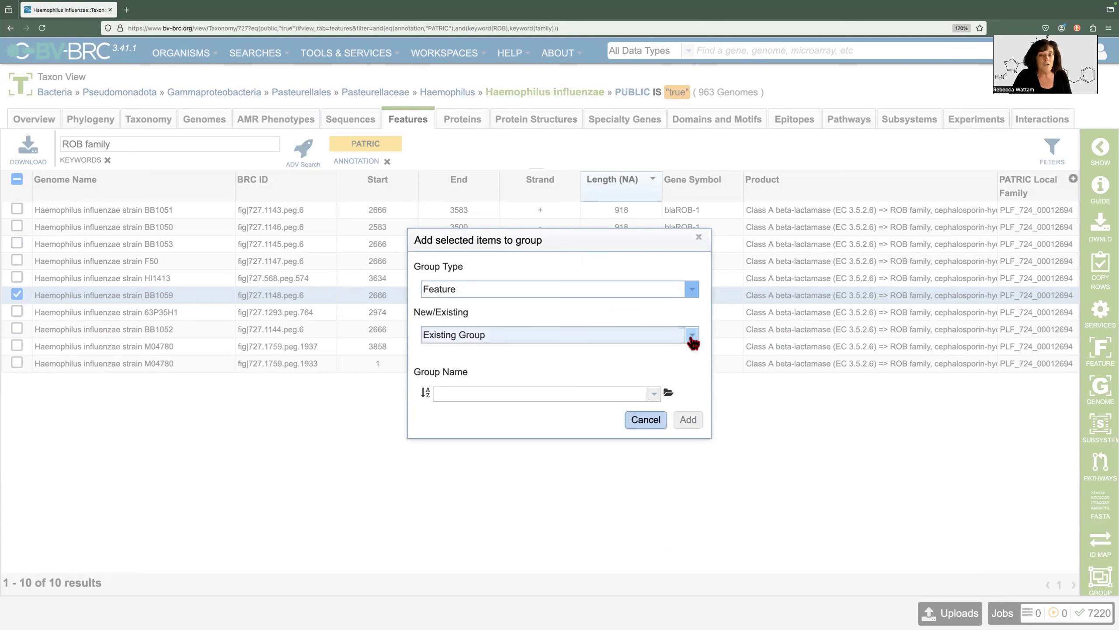
left_click(655, 395)
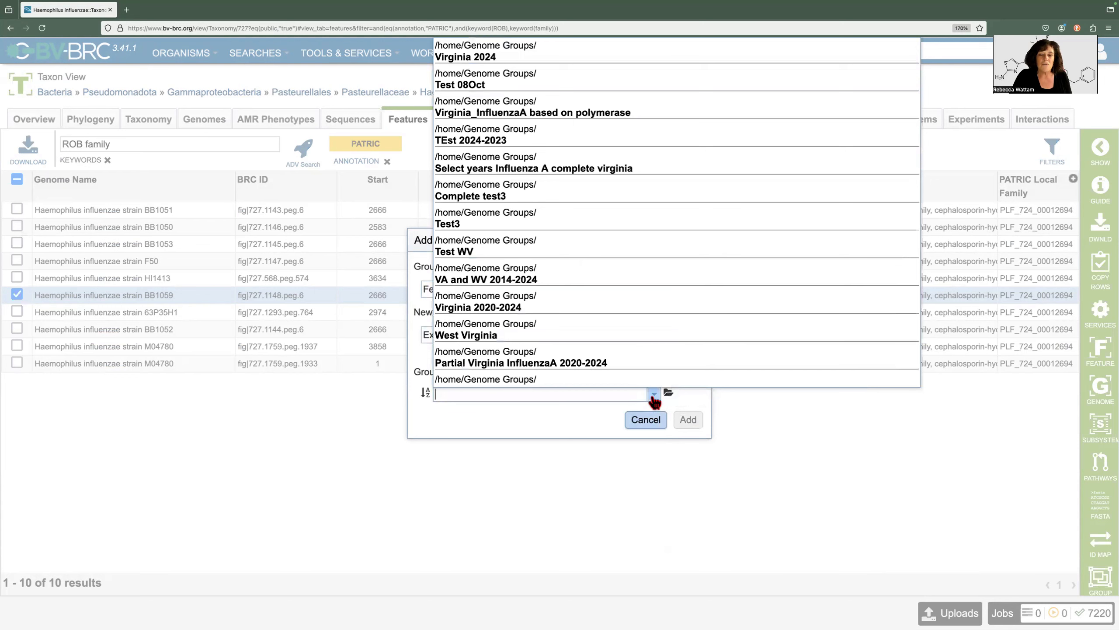
left_click(654, 395)
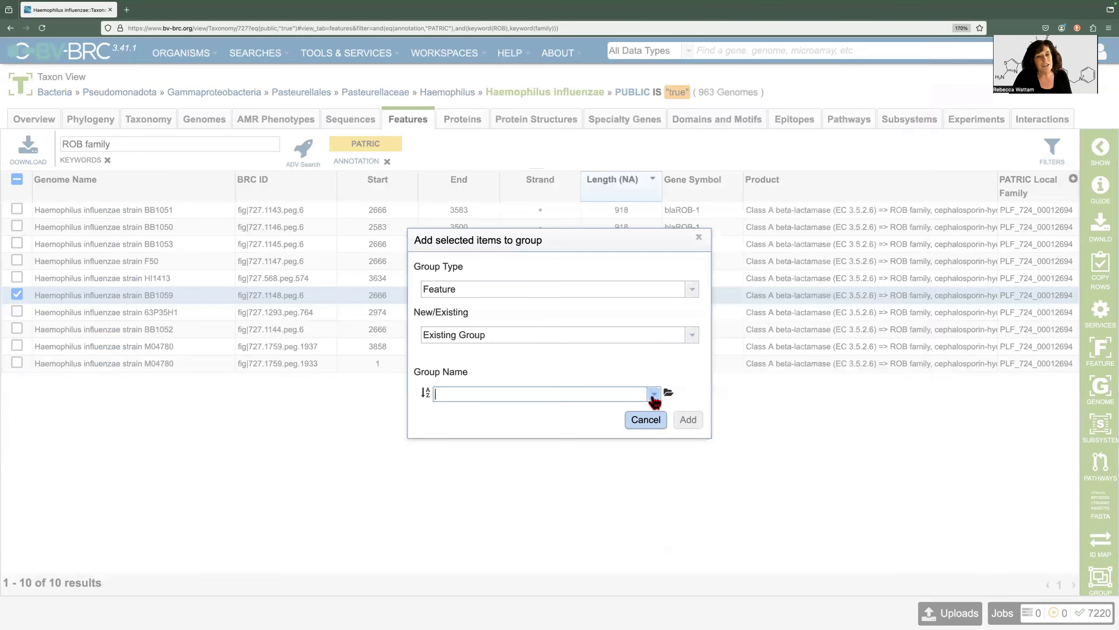
left_click(691, 291)
left_click(502, 321)
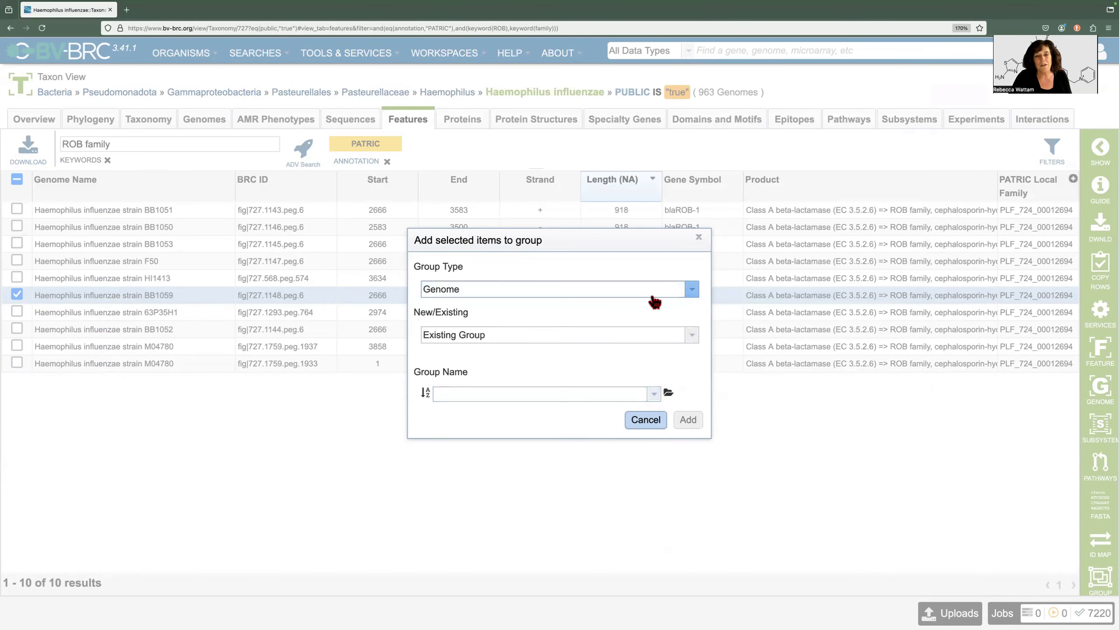
left_click(691, 290)
left_click(488, 306)
left_click(654, 394)
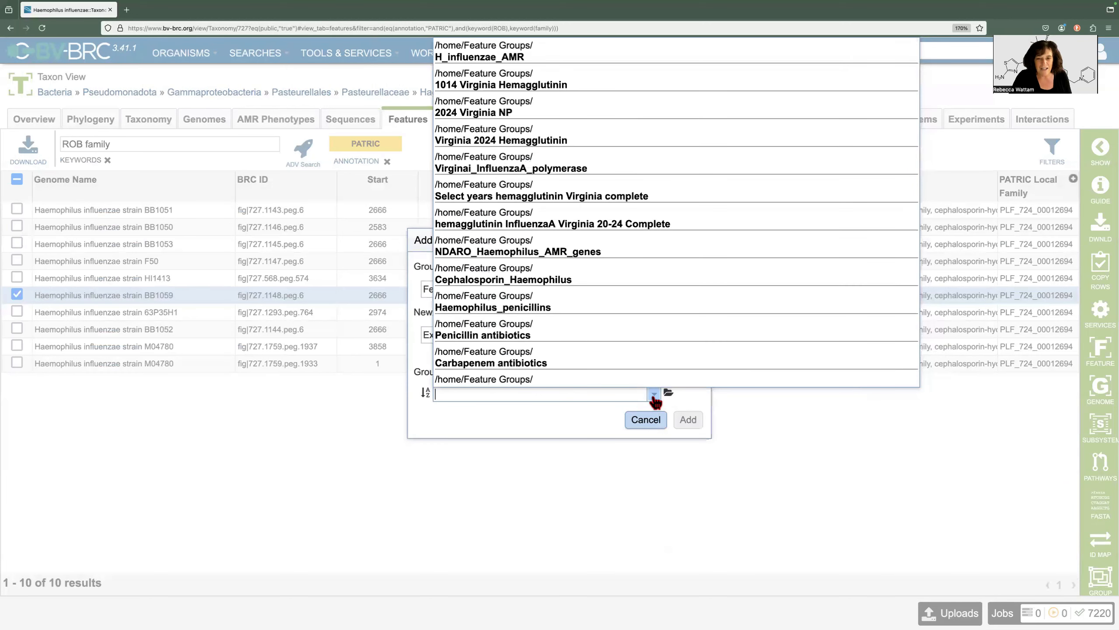
left_click(504, 58)
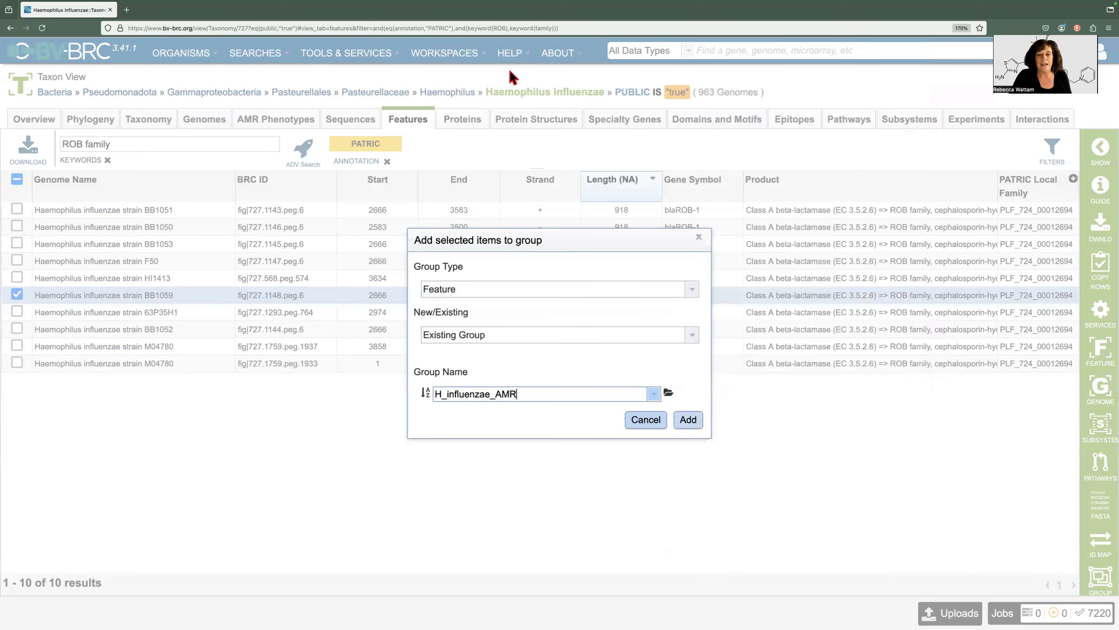
left_click(688, 419)
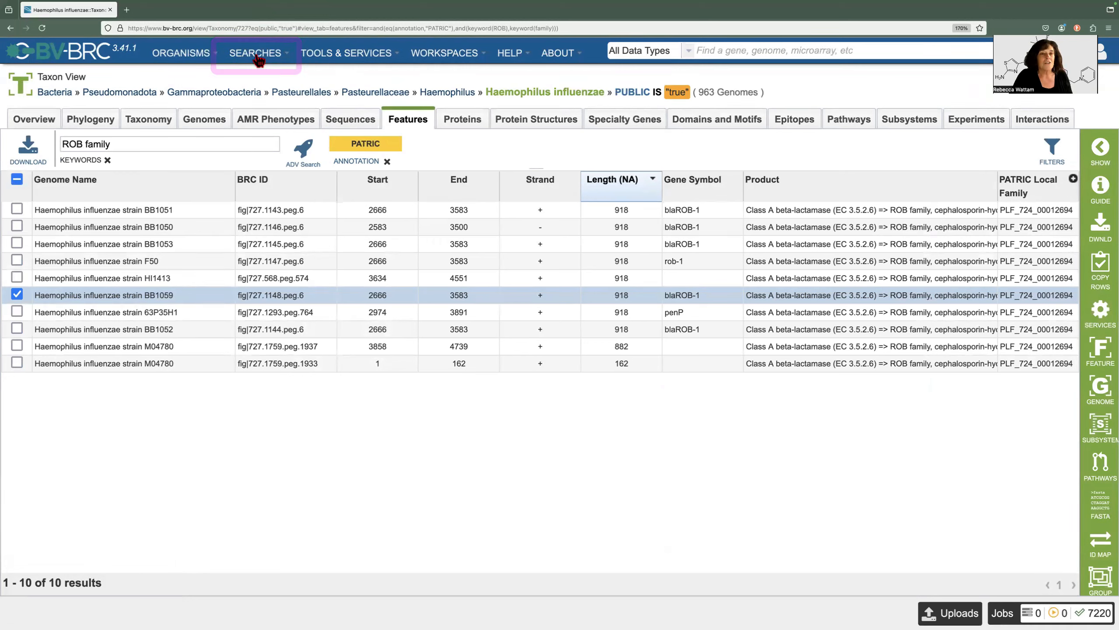
Open the advanced search for features and enter ftsI as the keyword.
left_click(257, 61)
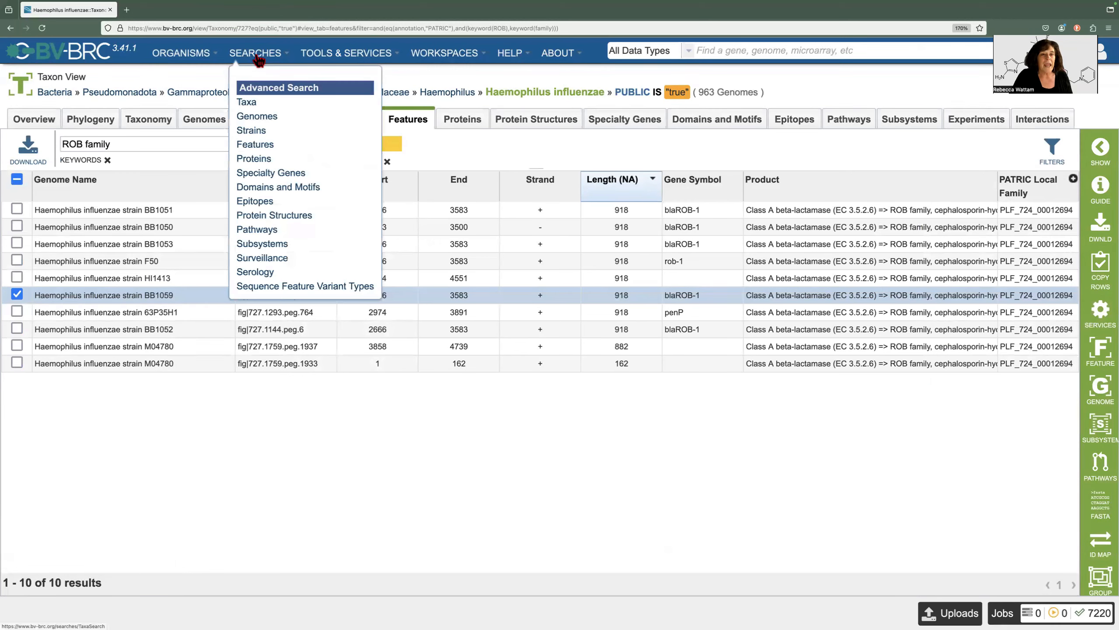
left_click(259, 148)
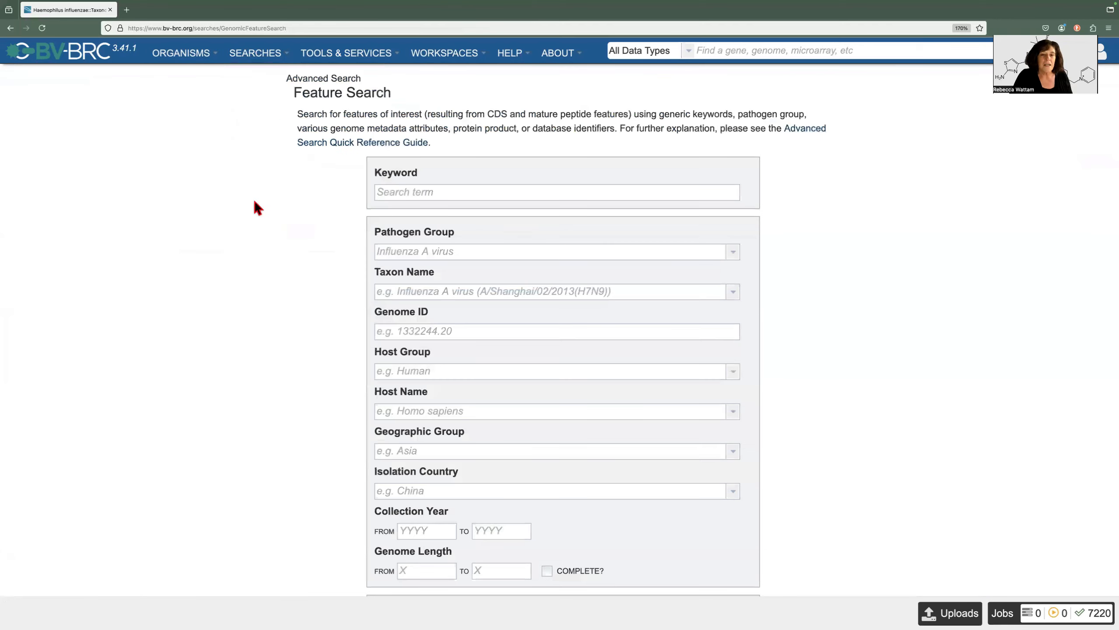
scroll(249, 204, "down", 5)
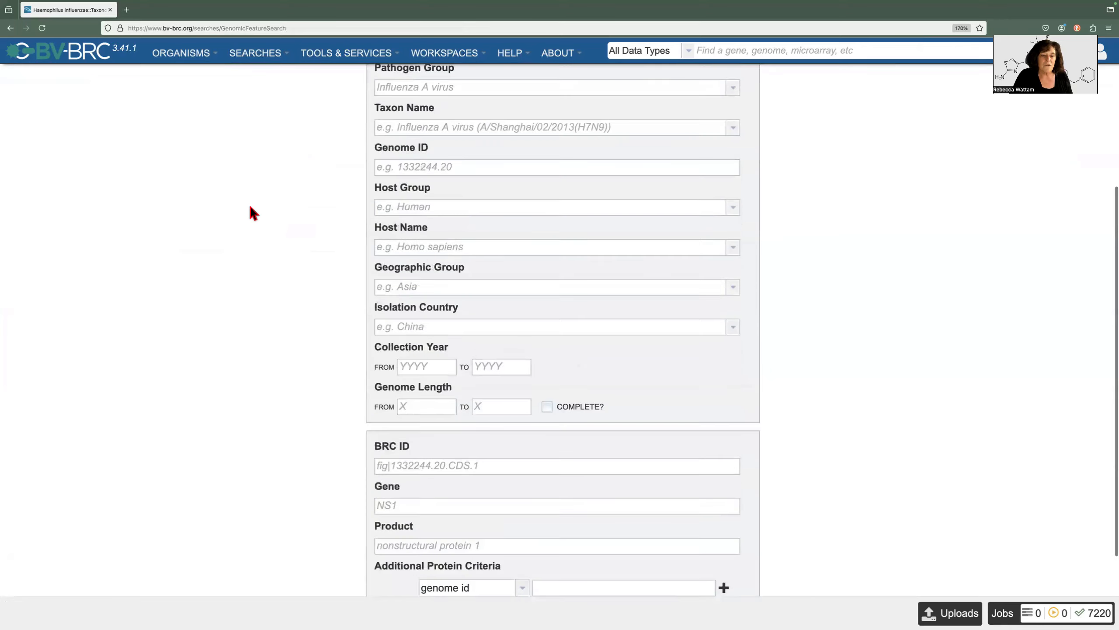
scroll(250, 208, "up", 3)
left_click(385, 192)
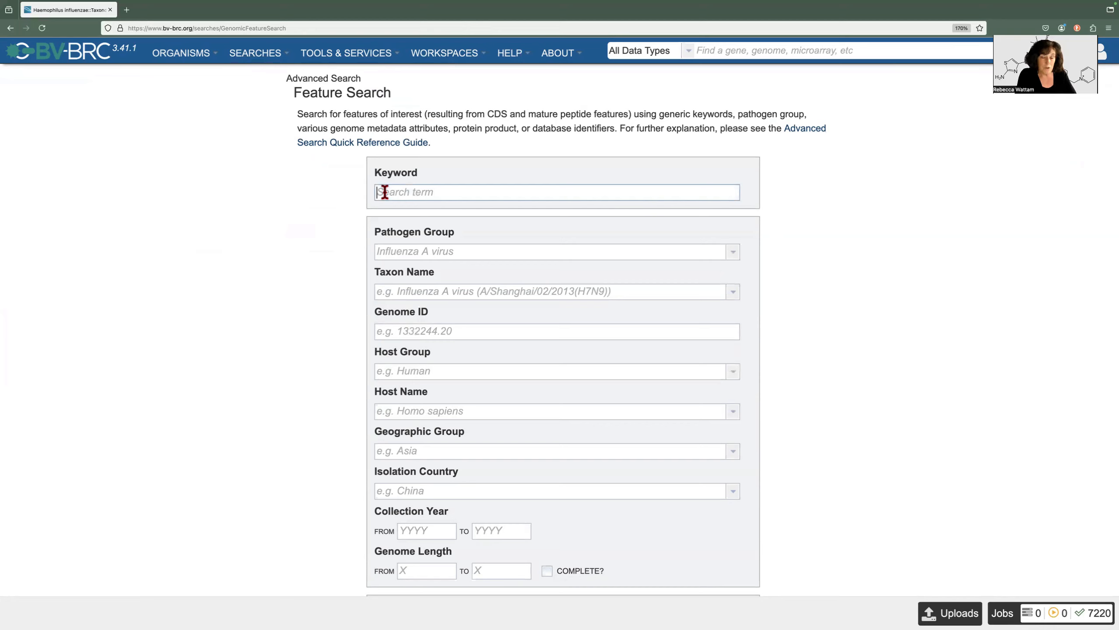
type("fts")
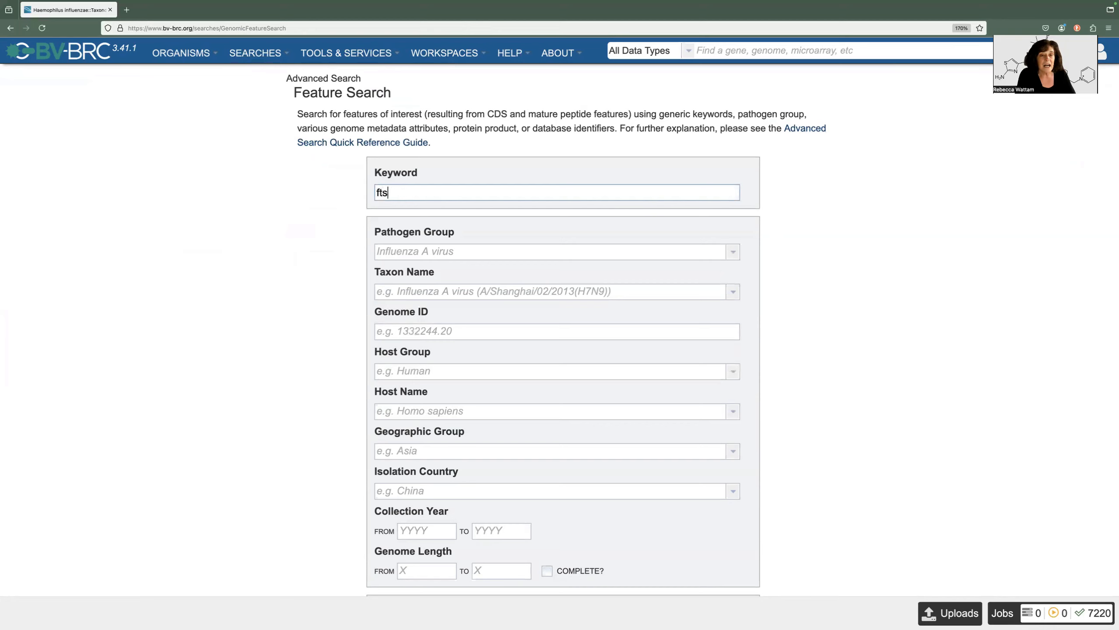
type("I")
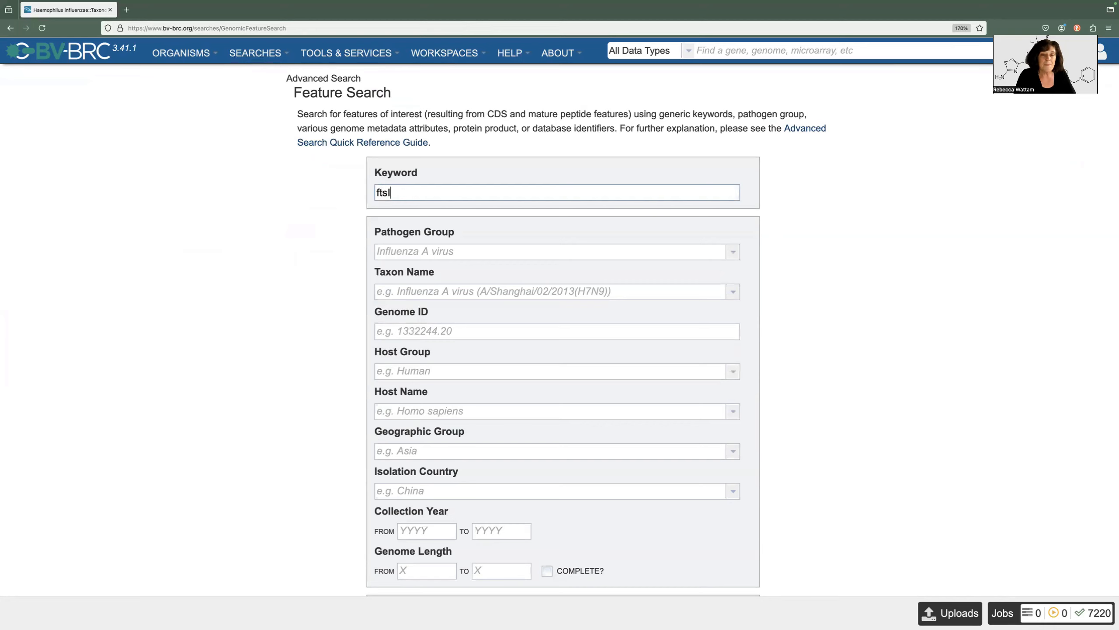
Restrict the feature search to the species Haemophilus influenzae (Bacteria) as the taxon name and run the search.
left_click(391, 292)
type("Haem")
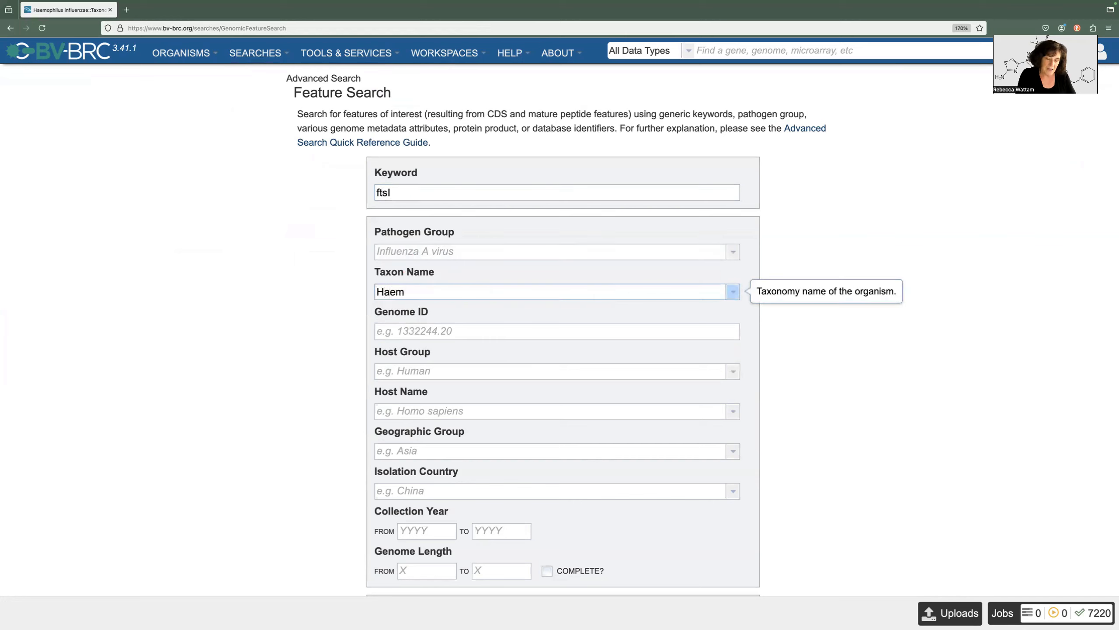
type("ophilus in")
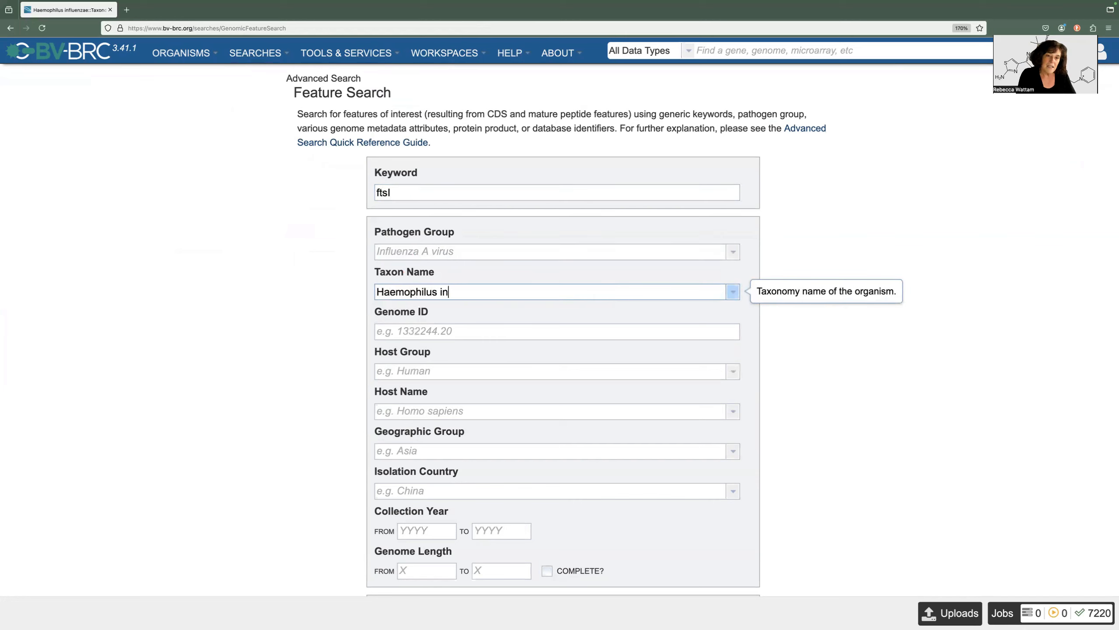
type("fluenzae")
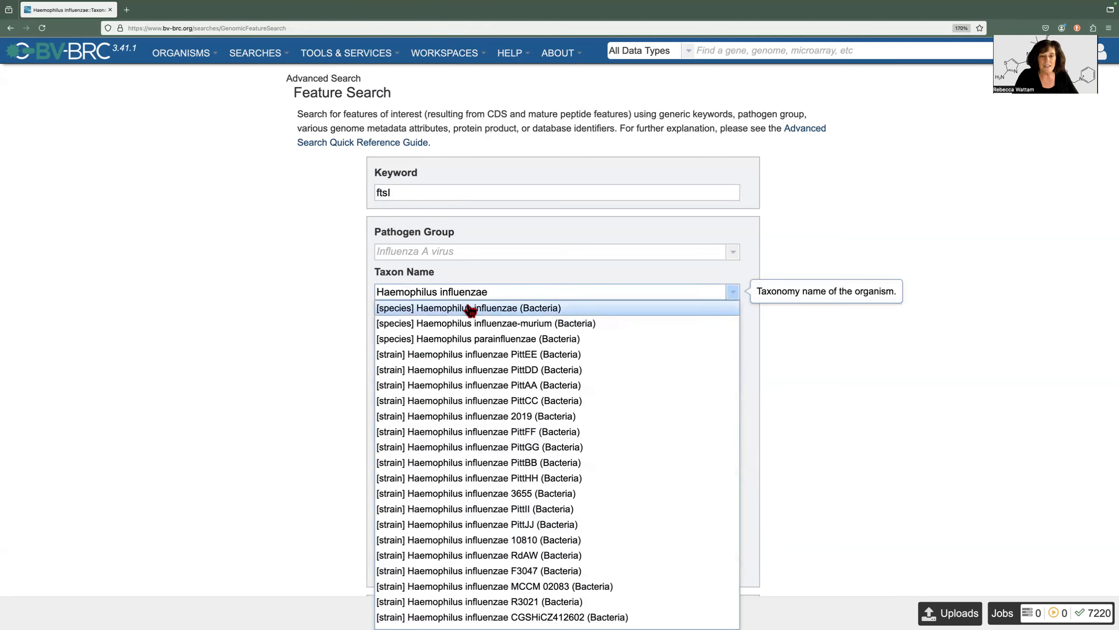
left_click(481, 309)
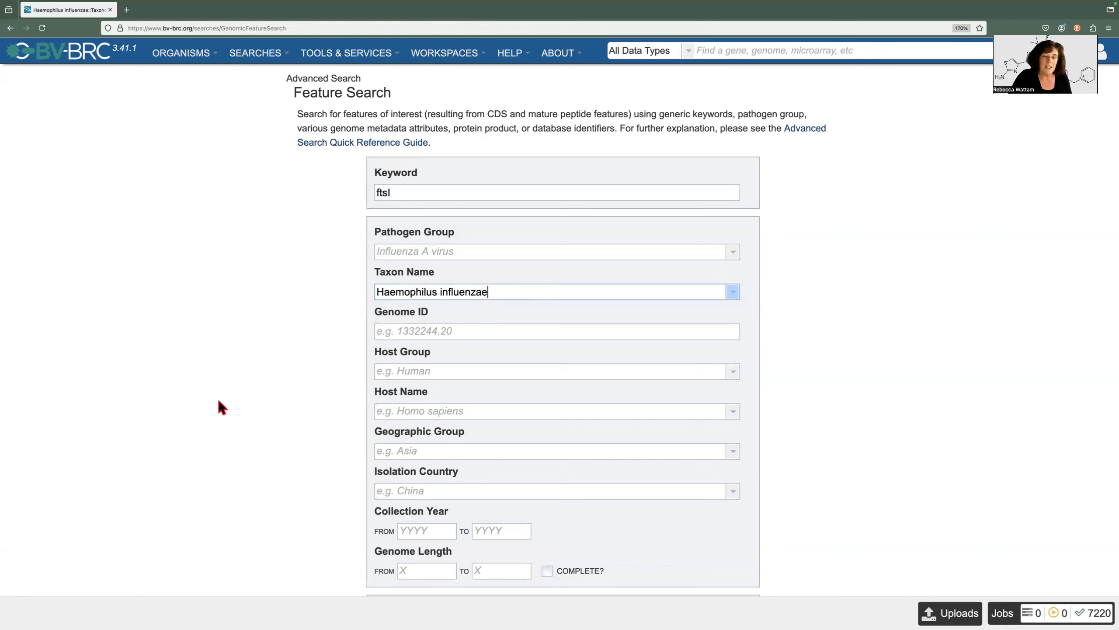
scroll(358, 295, "down", 3)
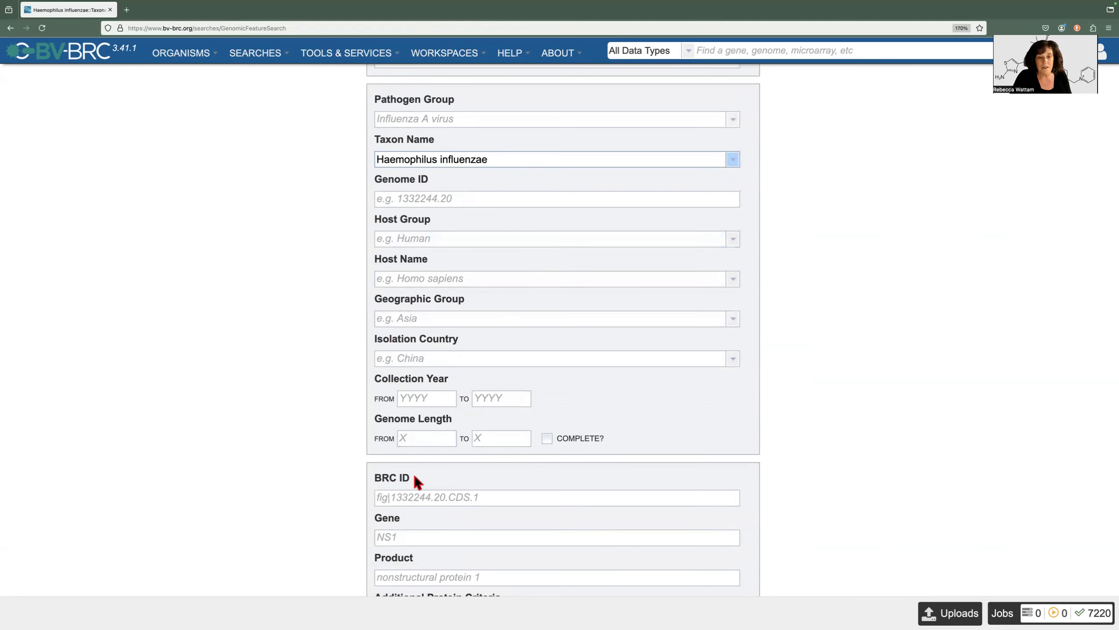
scroll(424, 473, "down", 3)
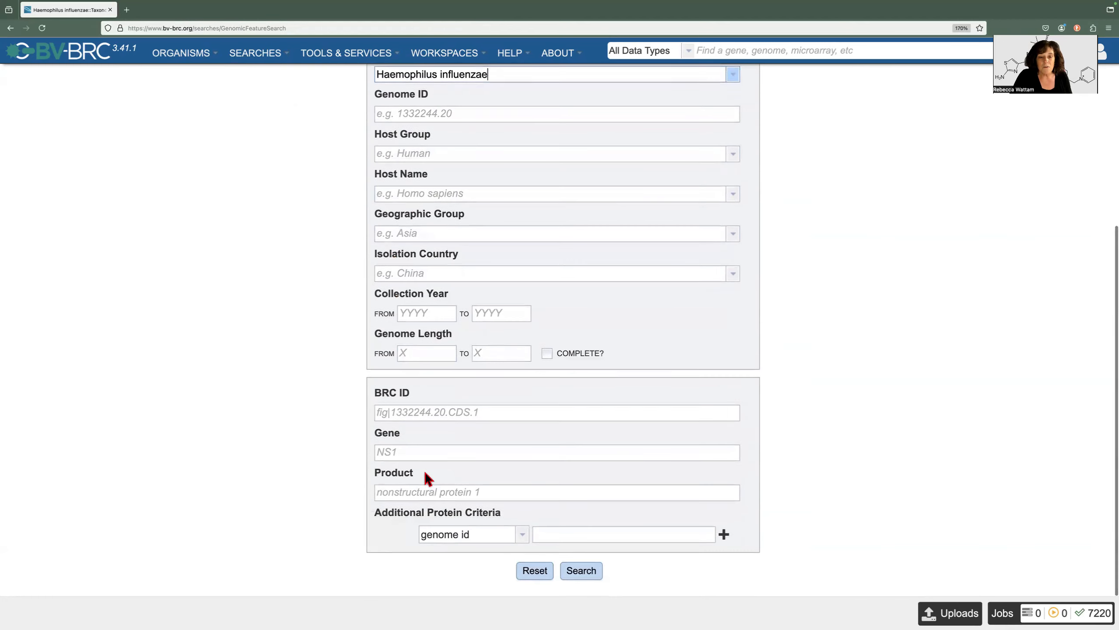
left_click(588, 580)
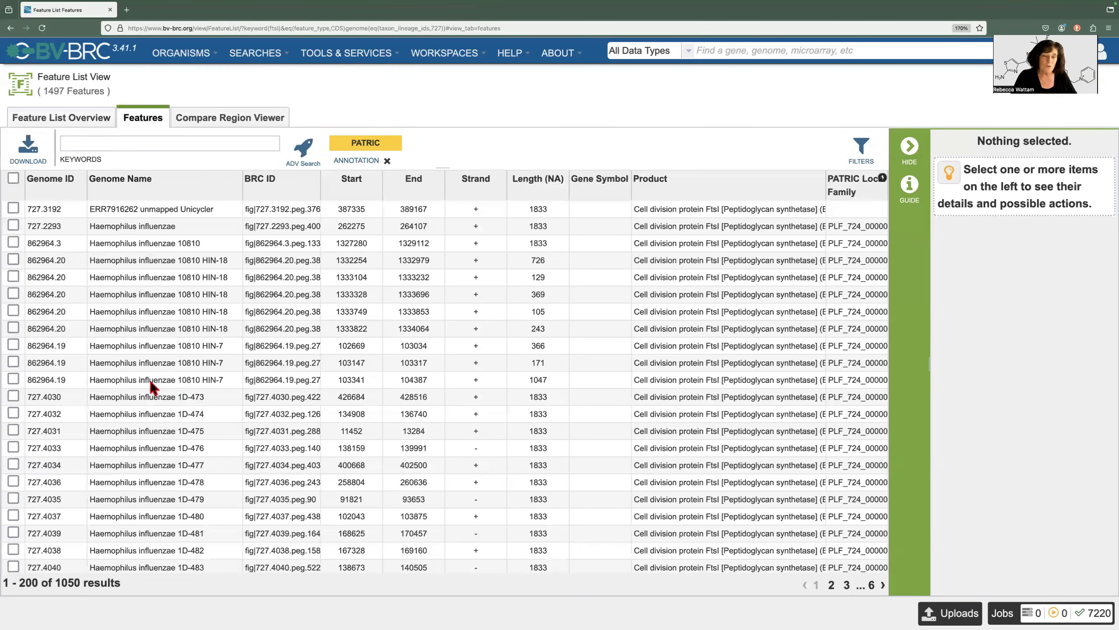
Collapse the details pane and remove the Gene Symbol column from the feature results table.
scroll(196, 400, "down", 1)
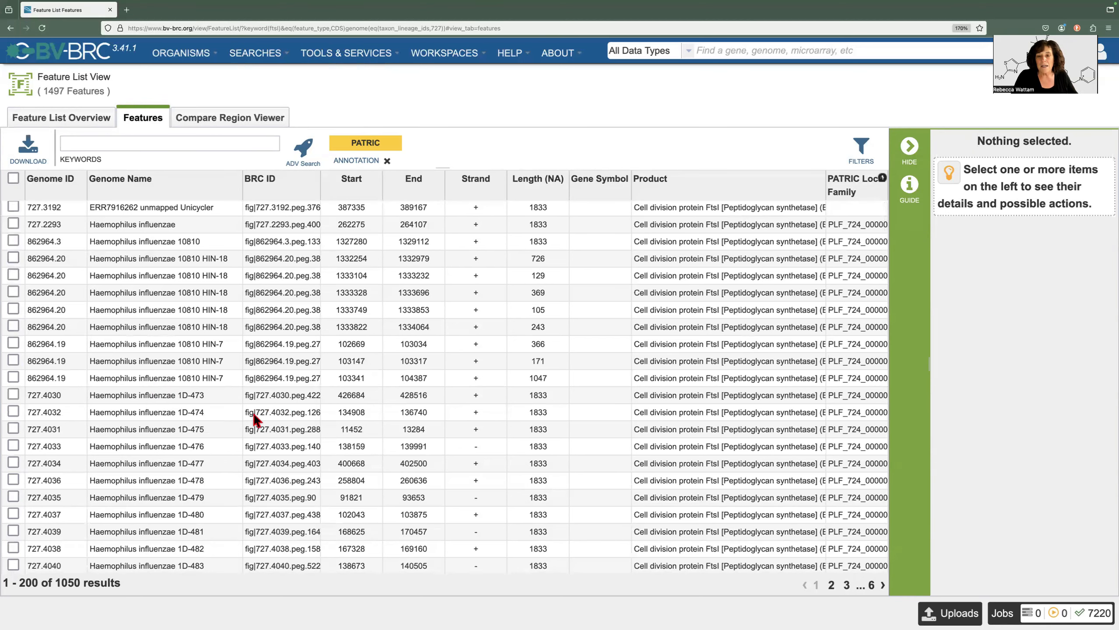
left_click(913, 147)
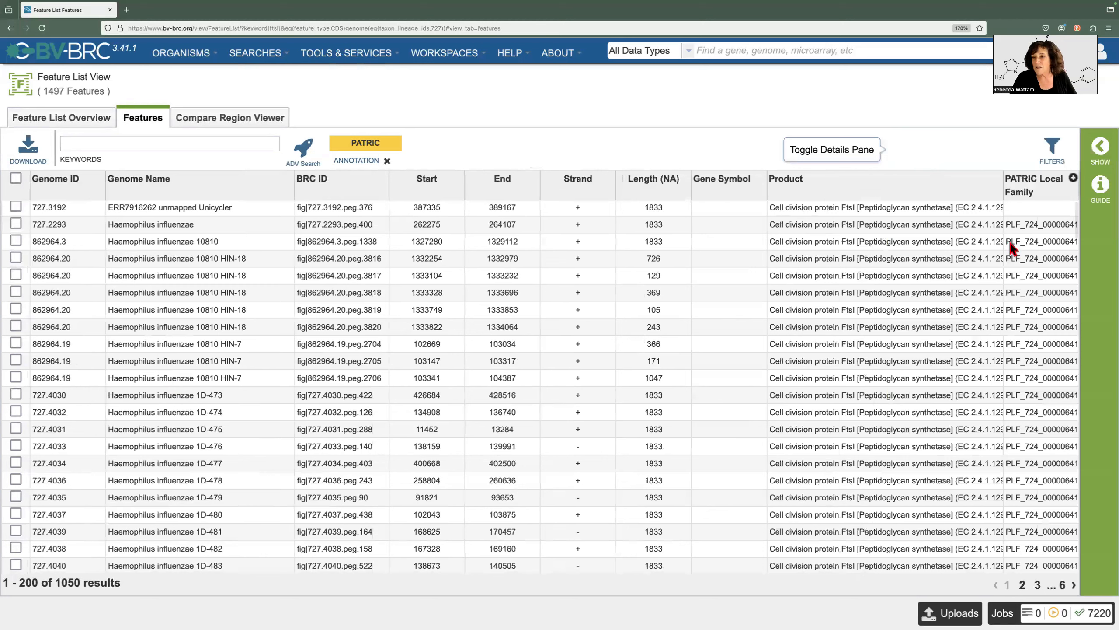
left_click(1073, 178)
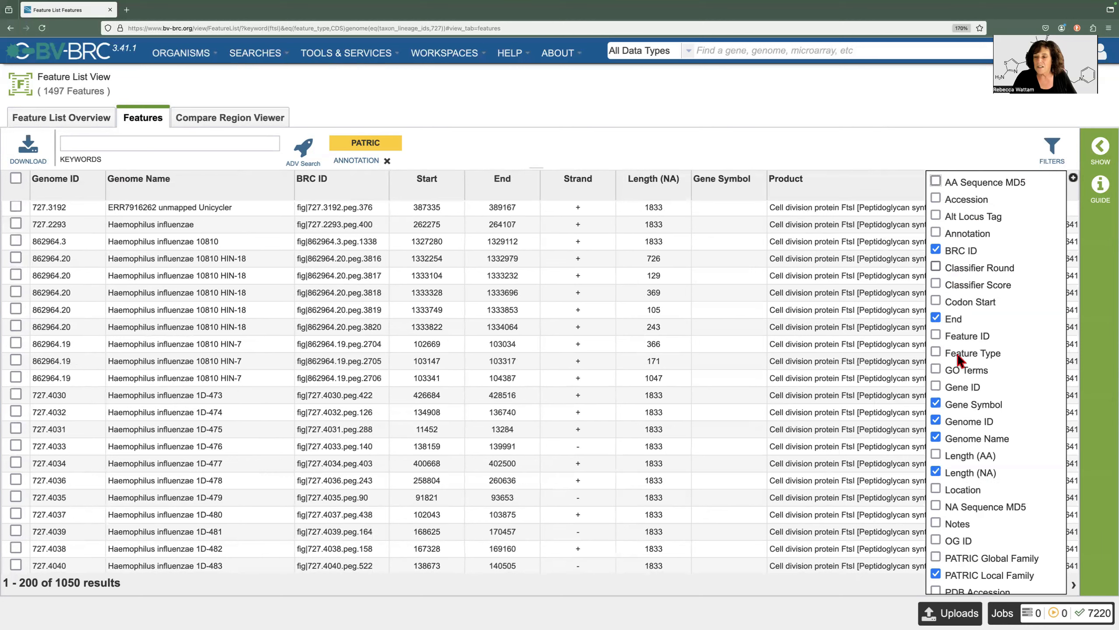
left_click(936, 404)
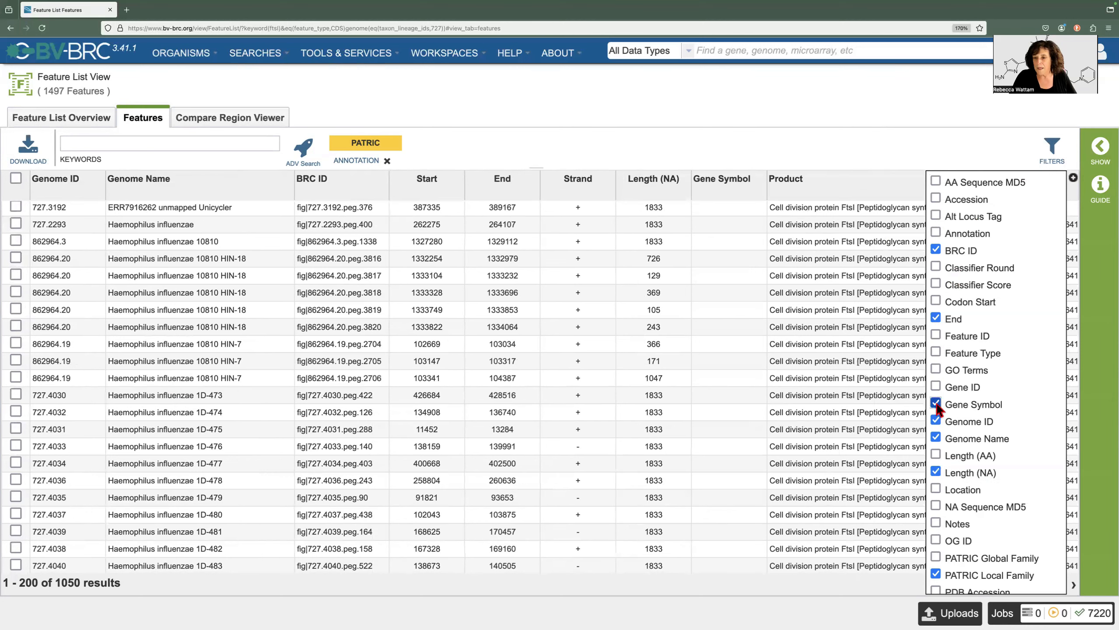
left_click(1073, 178)
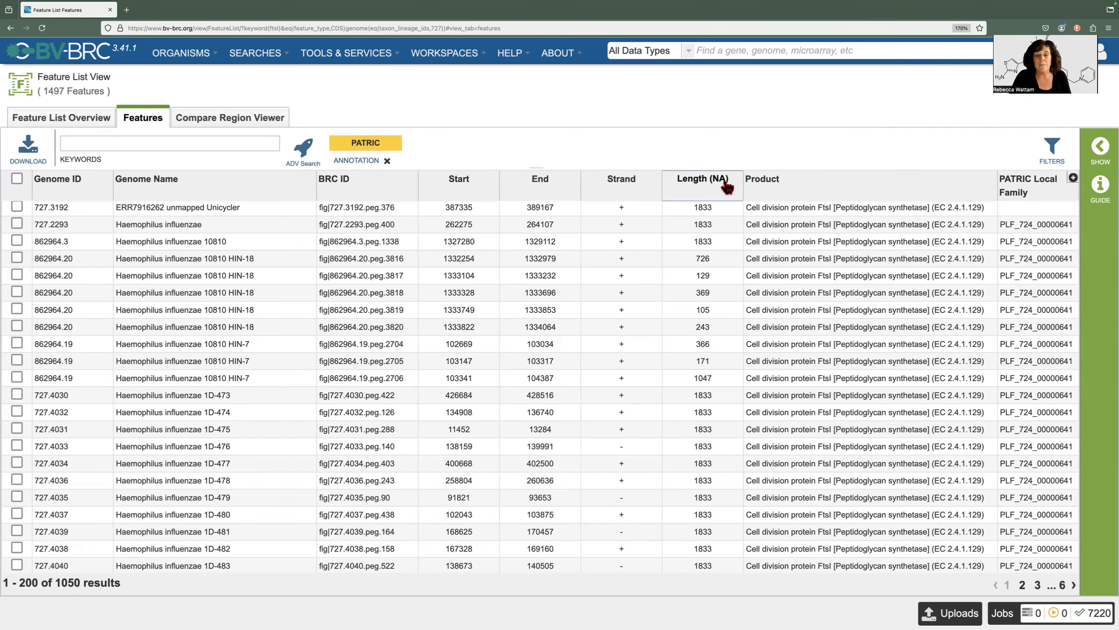
Sort the ftsI features by ascending nucleotide length to review the lengths, and re-sort them by PATRIC local family.
left_click(700, 185)
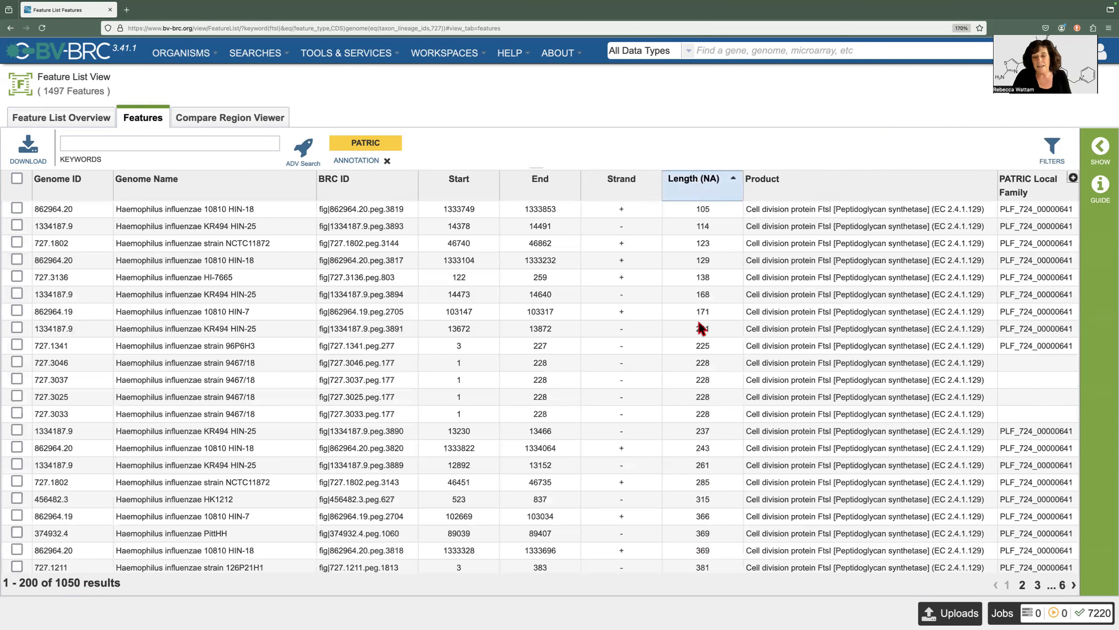
scroll(700, 328, "down", 15)
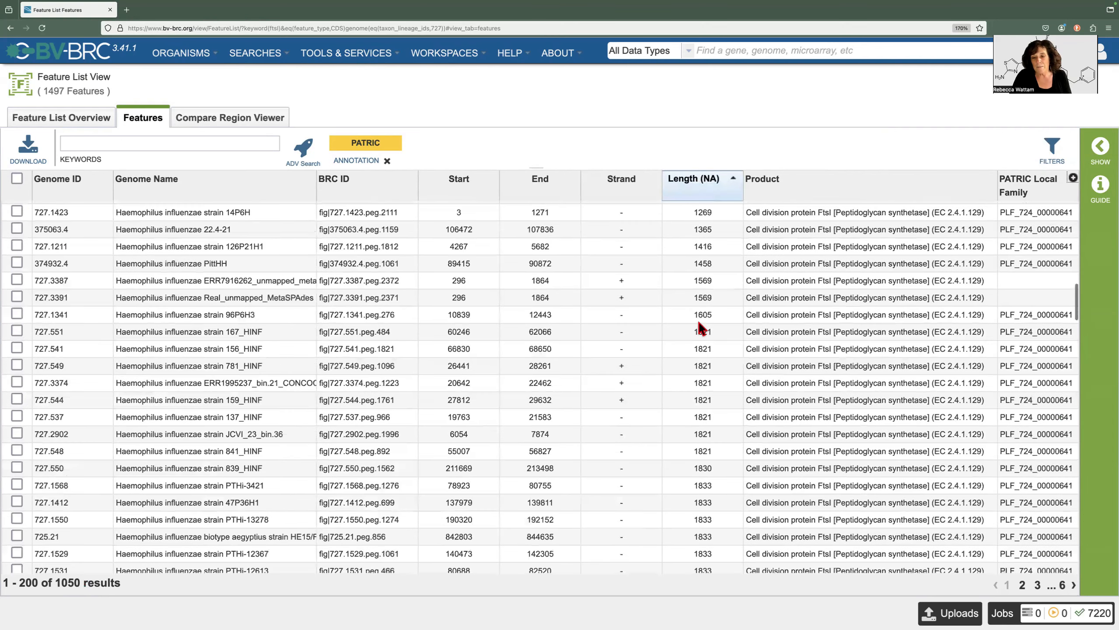
scroll(701, 328, "down", 10)
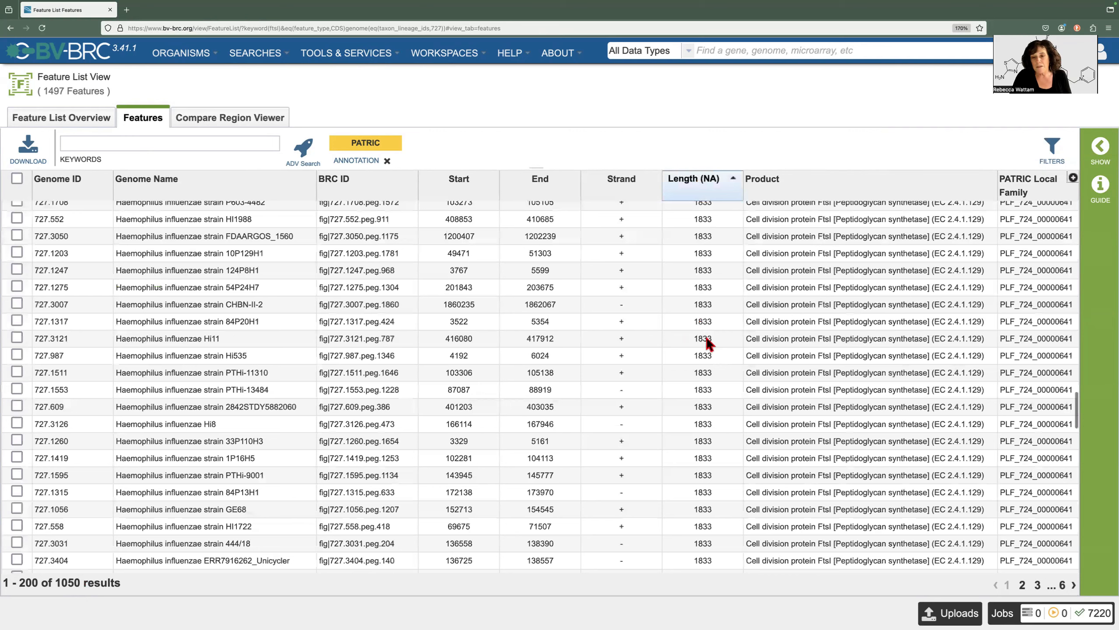
scroll(683, 310, "up", 20)
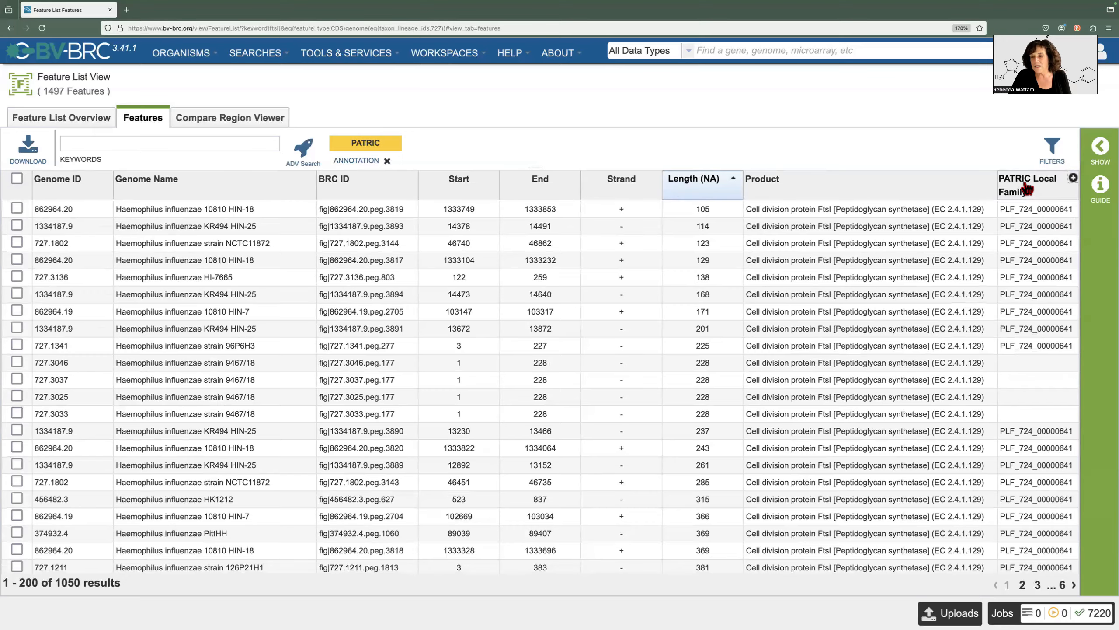
left_click(1027, 189)
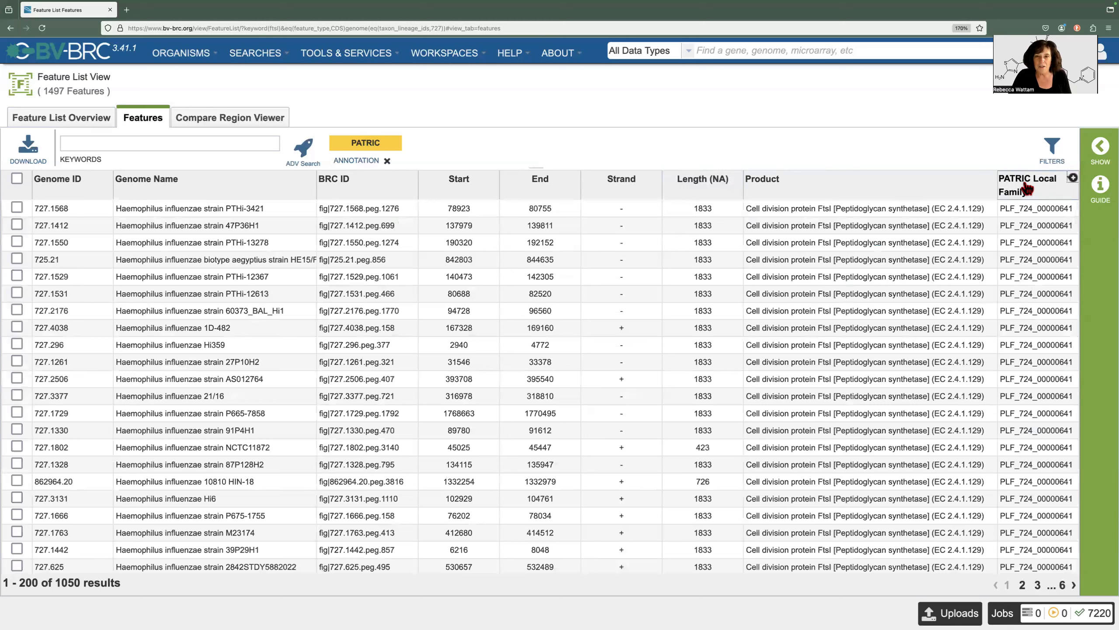
Open the feature page of the FtsI gene from Haemophilus influenzae strain 47P36H1 and review its pathway and EC number entries.
left_click(827, 230)
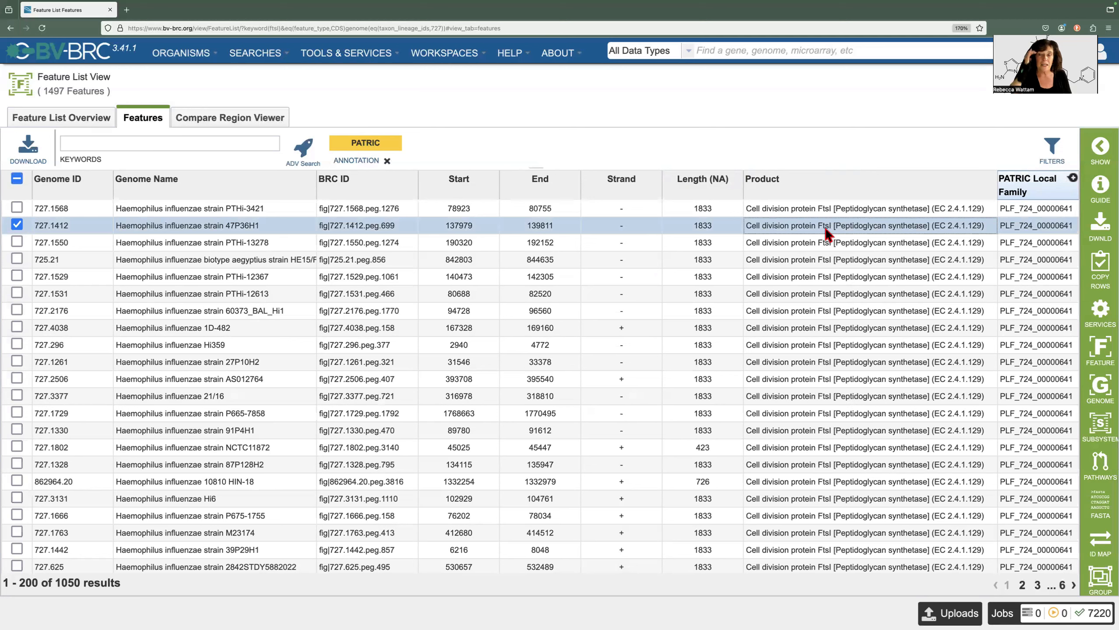
left_click(1103, 352)
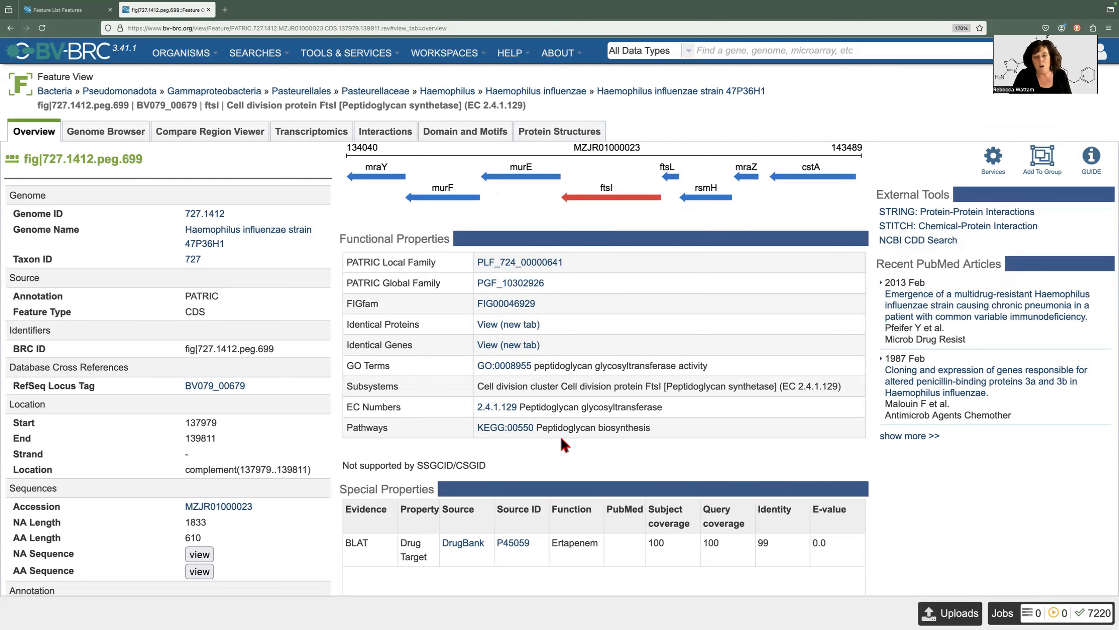
left_click_drag(668, 437, 538, 422)
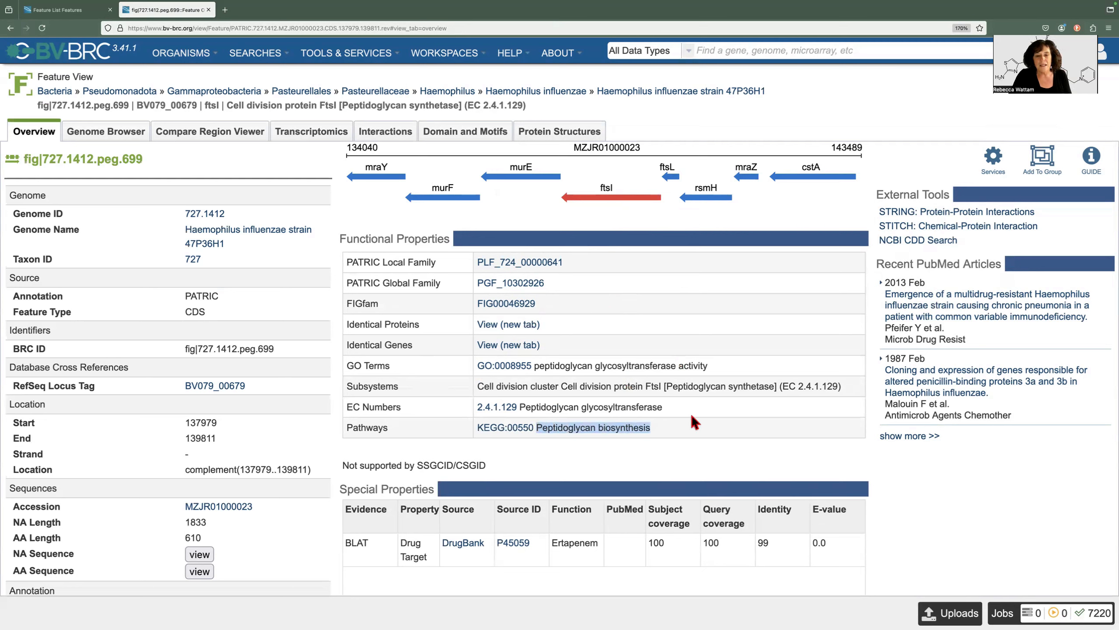
left_click_drag(679, 407, 525, 407)
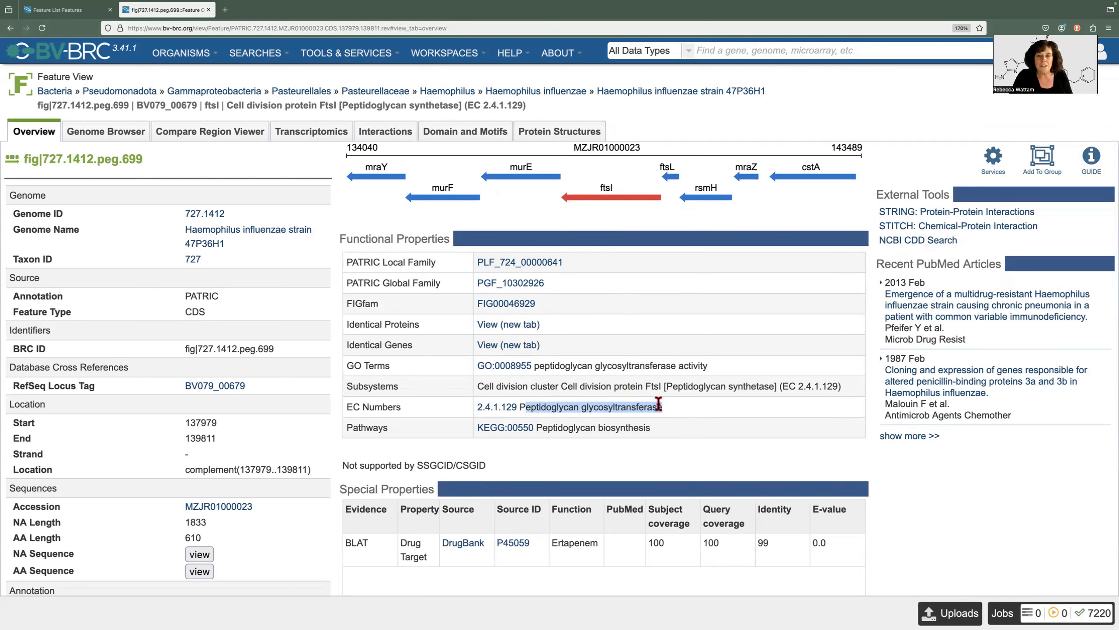
Add the ftsI gene of strain 47P36H1 to the existing feature group H_influenzae_AMR.
left_click(1042, 167)
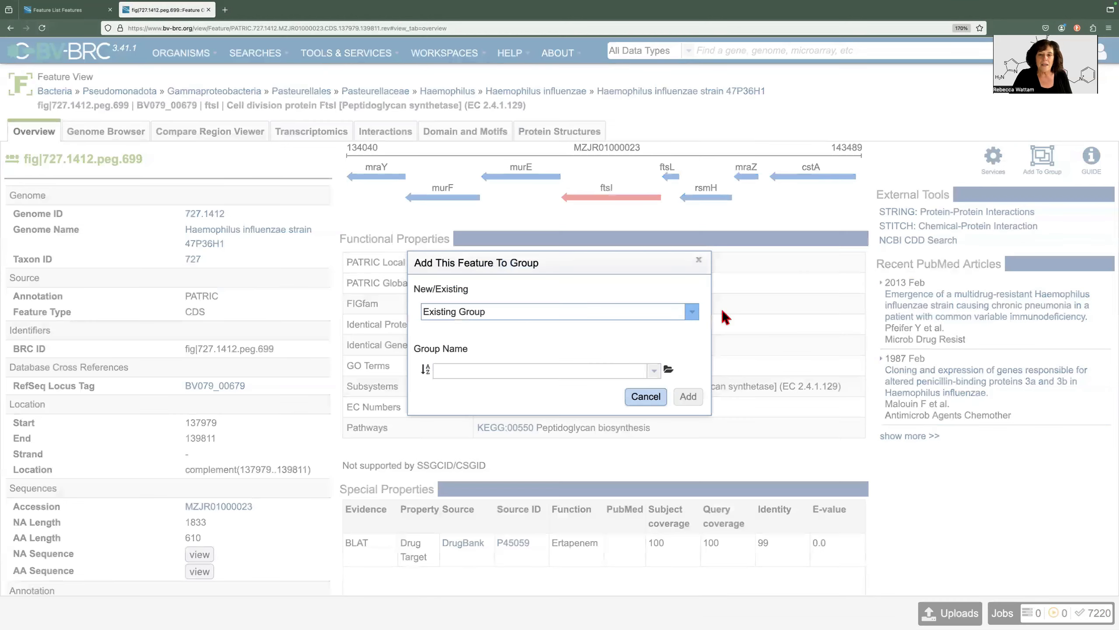
left_click(655, 371)
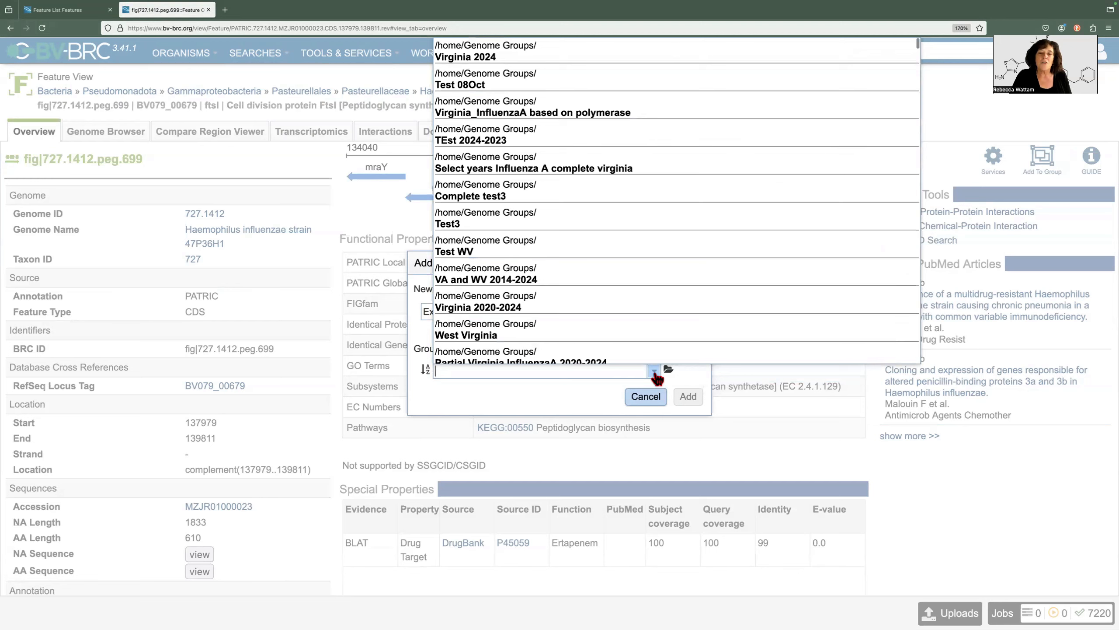
left_click(693, 376)
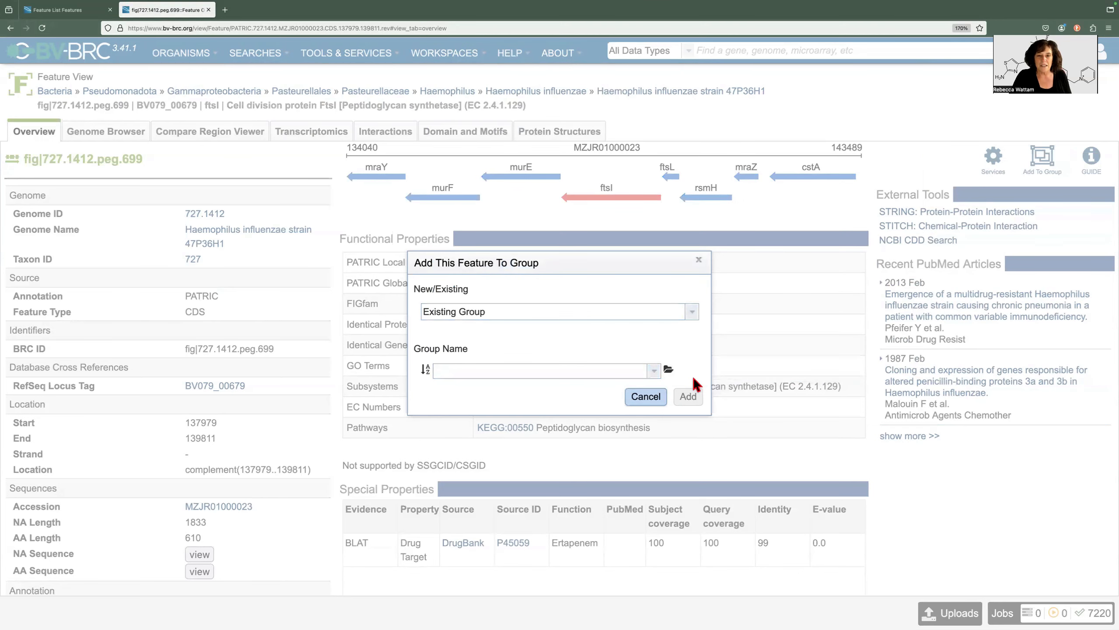
left_click(668, 370)
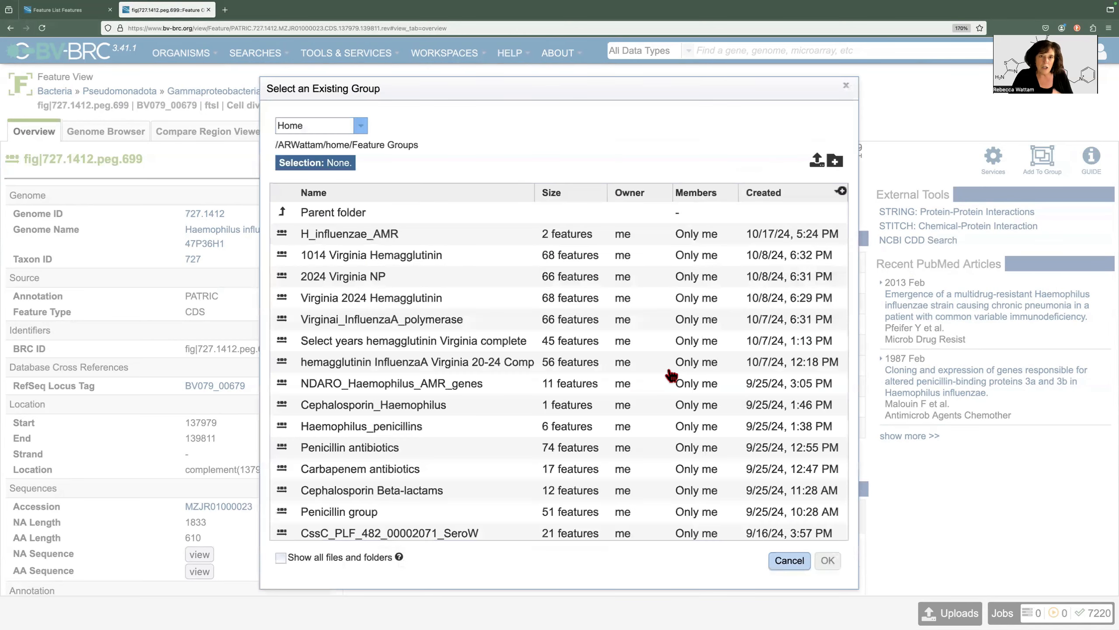
left_click(458, 237)
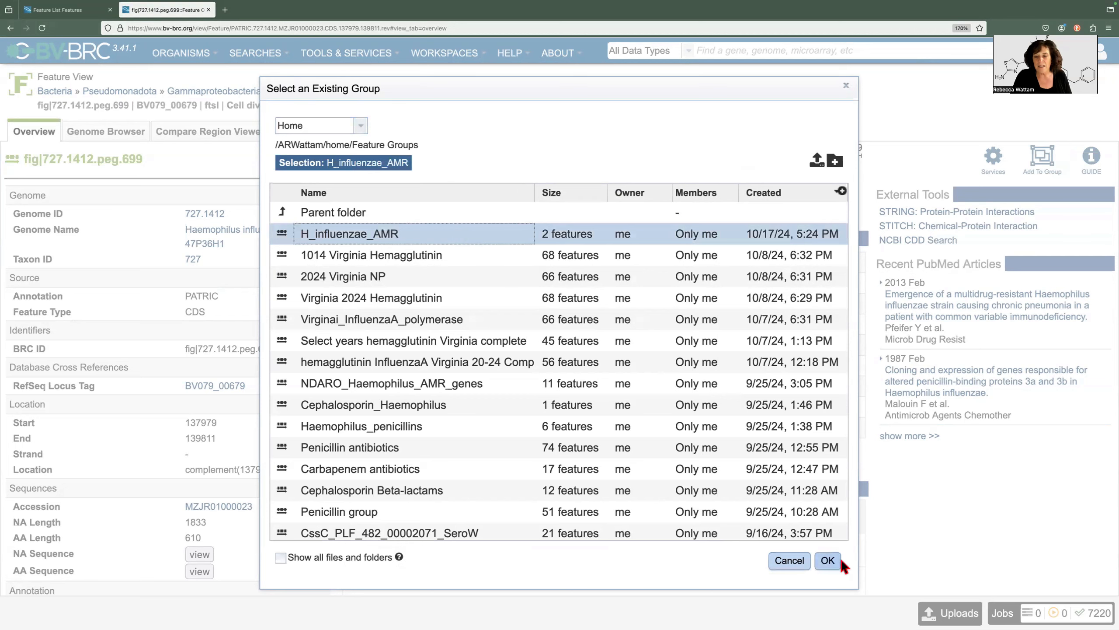
left_click(829, 561)
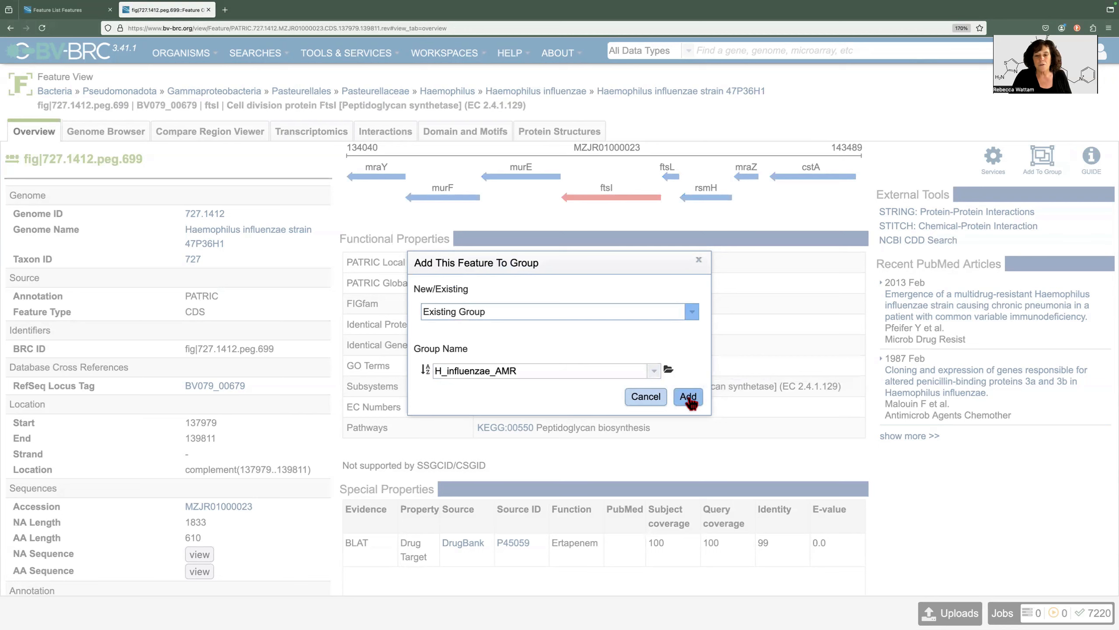
left_click(688, 397)
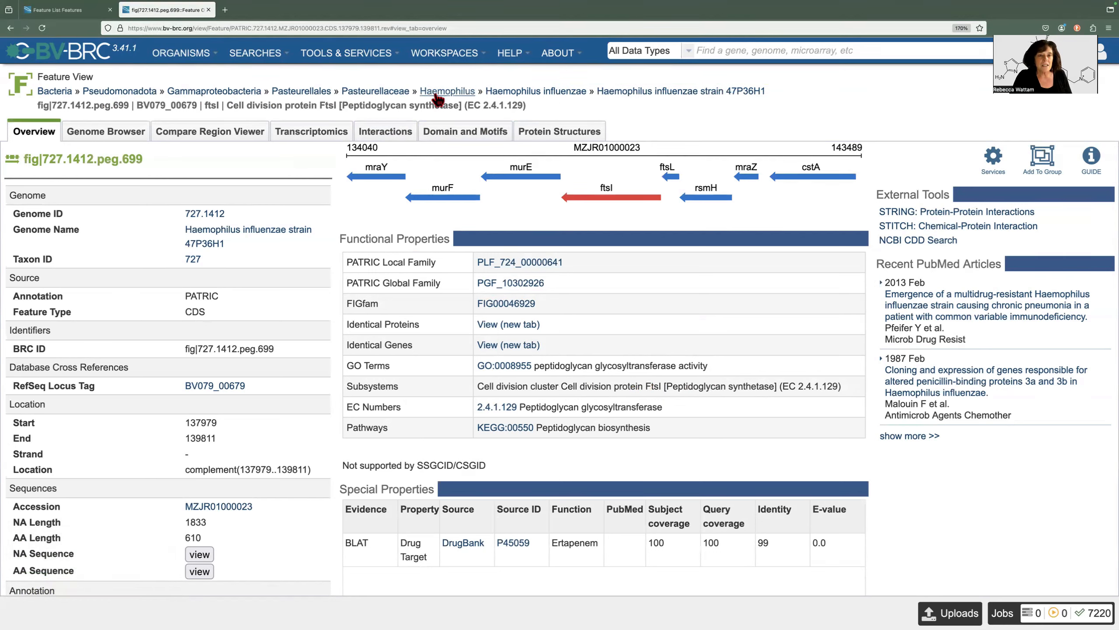
Open the Haemophilus influenzae taxon's feature list and filter it by the keyword acrA.
left_click(559, 94)
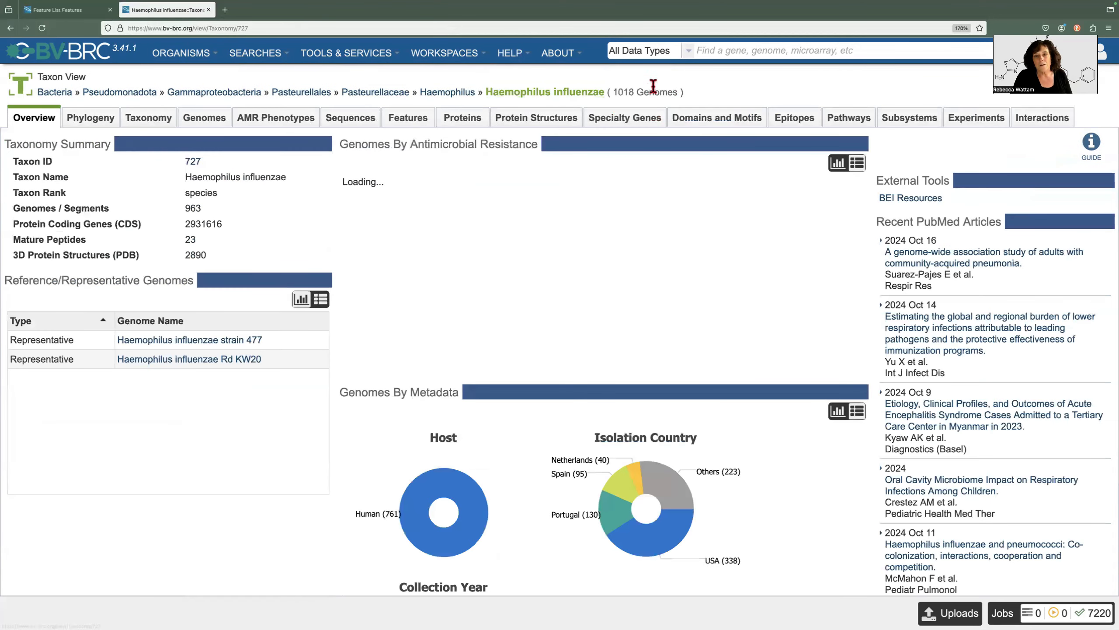
left_click(409, 123)
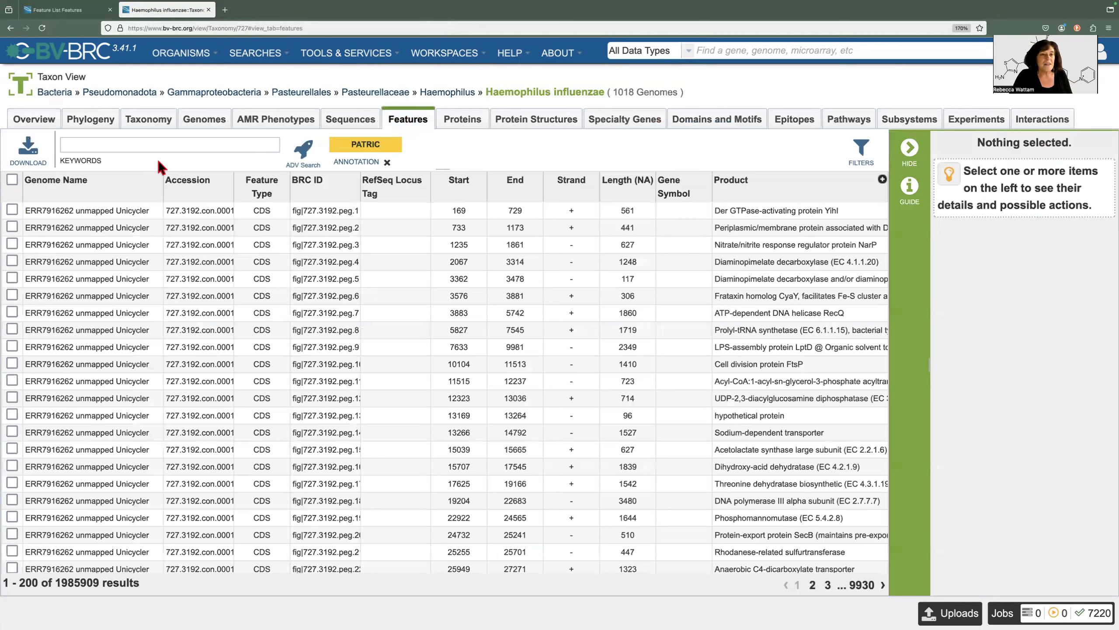
left_click(167, 148)
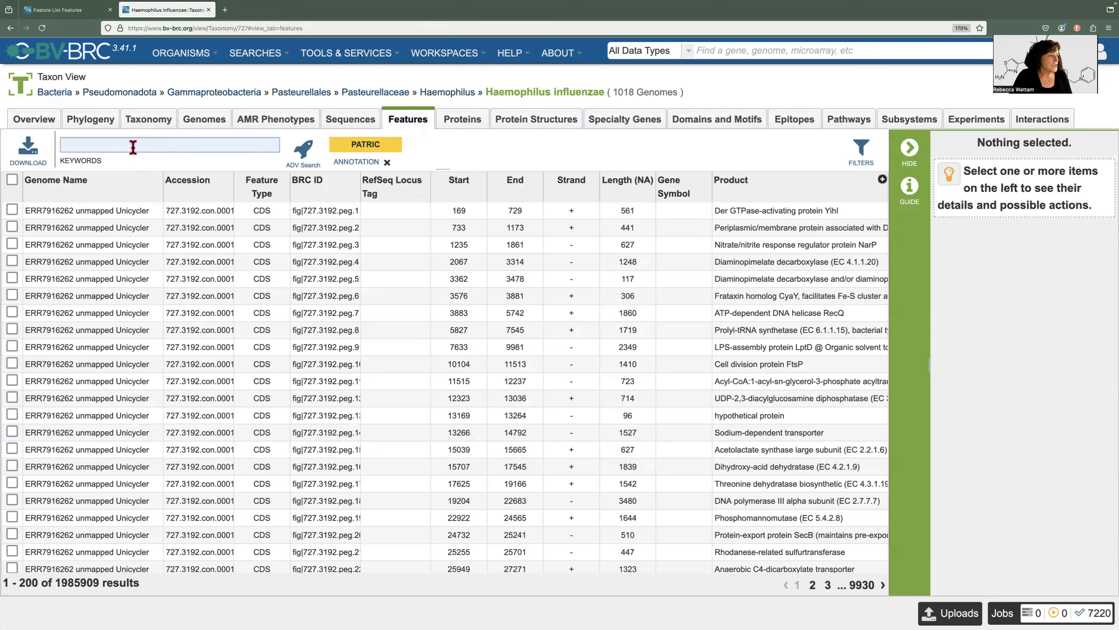
type("ac")
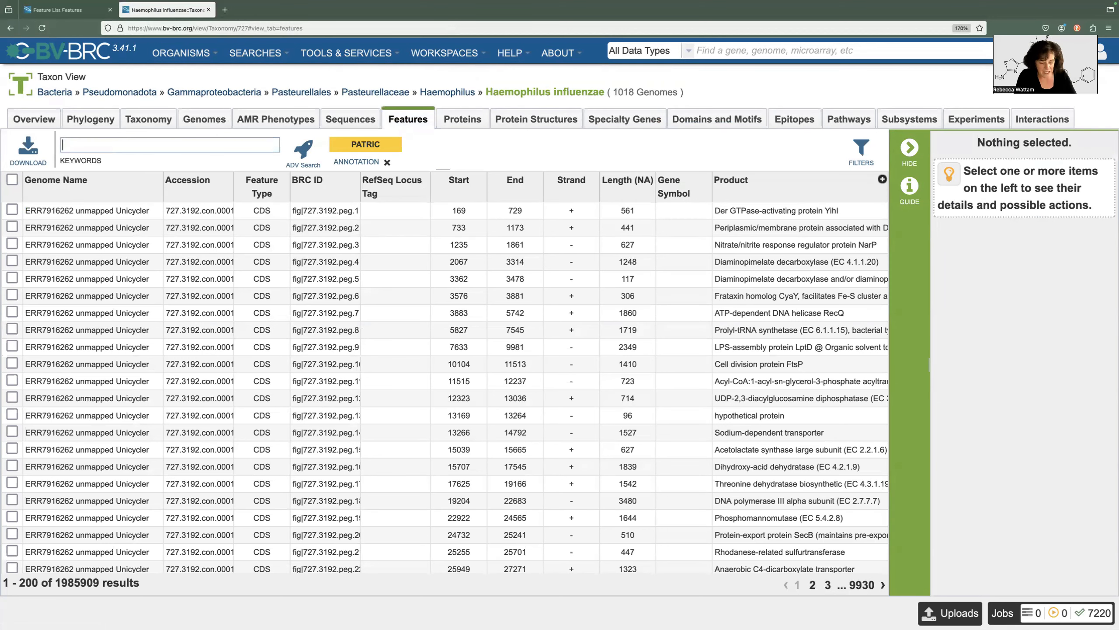
key("Return")
type("r")
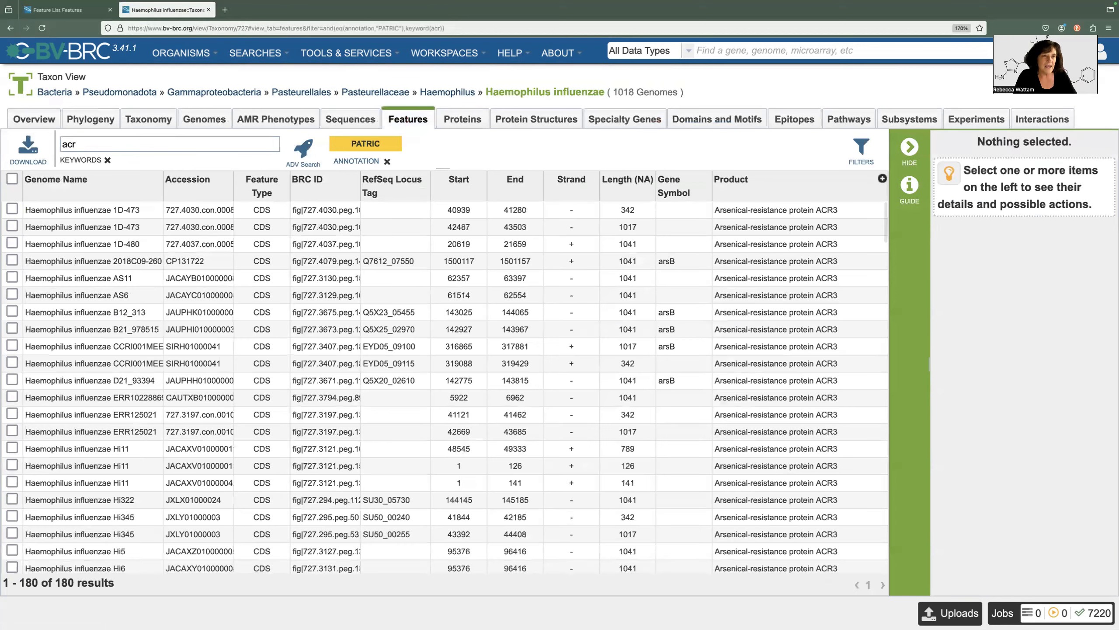
type("A")
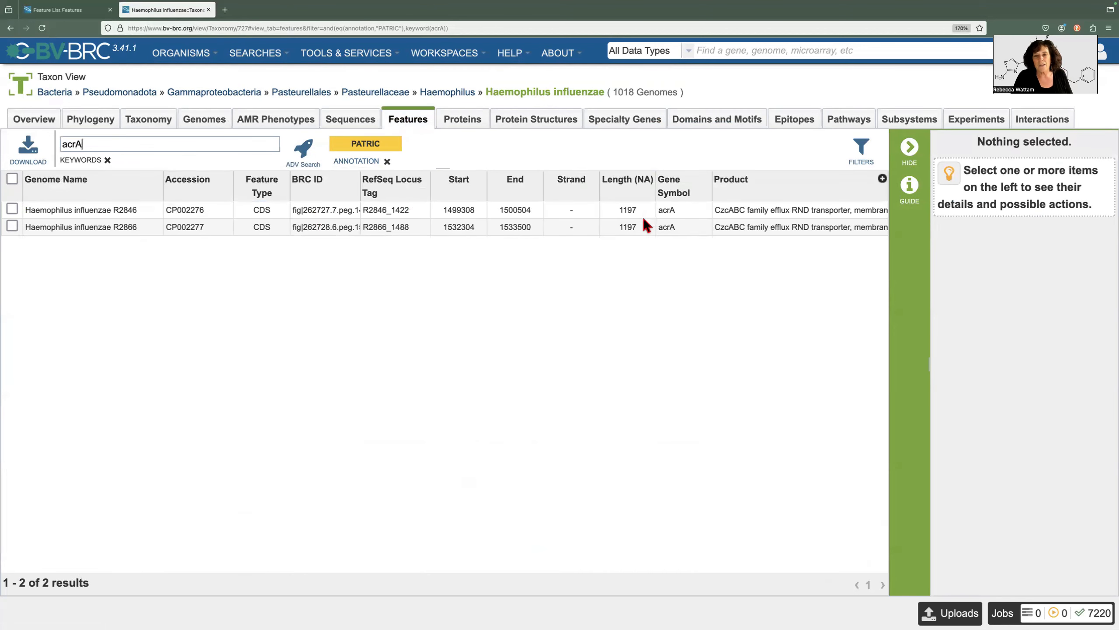
Collapse the details pane, remove the Feature Type, Strand and Accession columns, and add the PATRIC Local Family column to the acrA results.
left_click(913, 148)
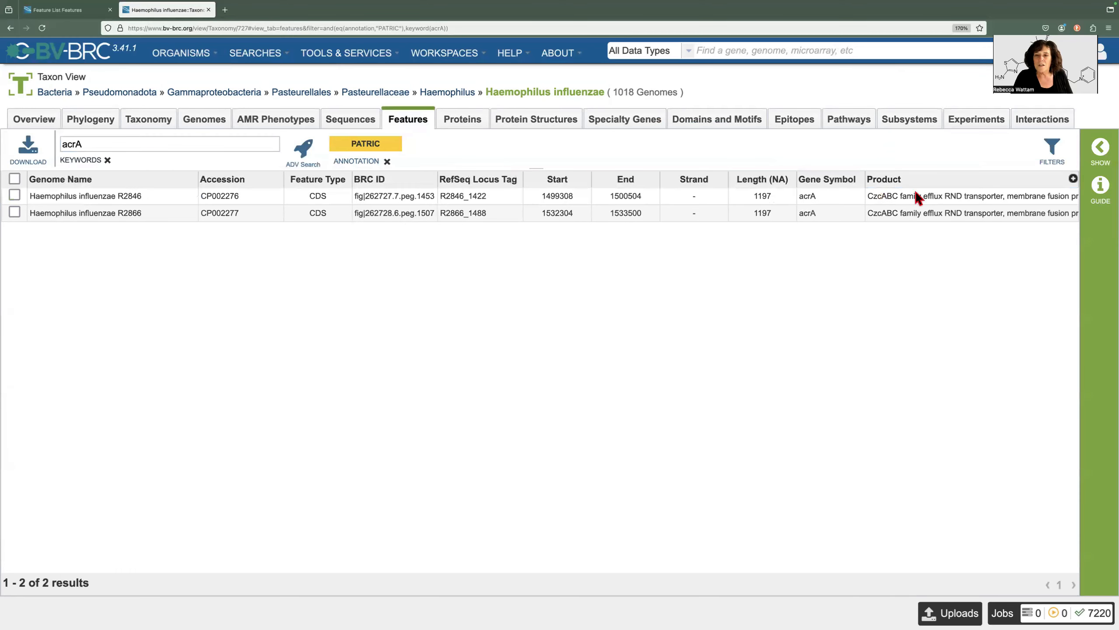
left_click(1072, 179)
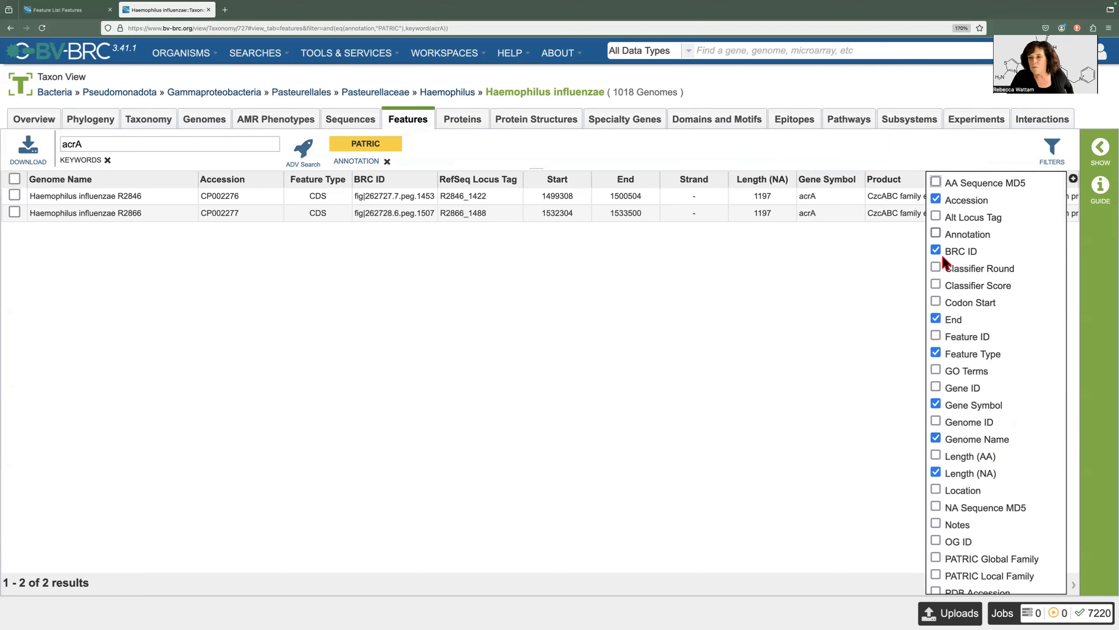
left_click(936, 353)
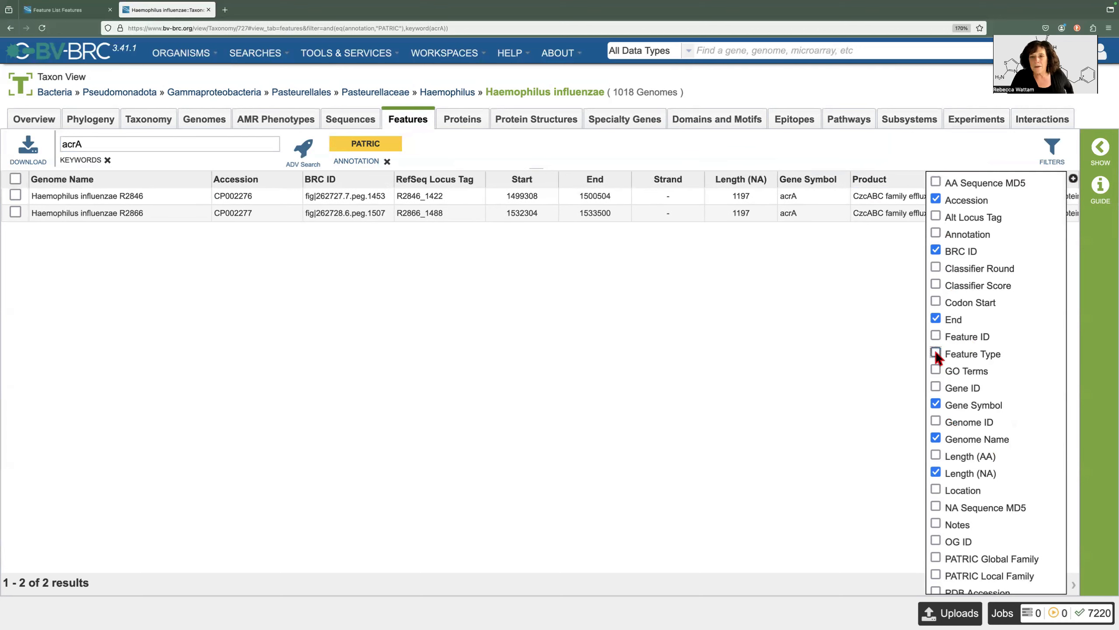
scroll(962, 439, "down", 1)
scroll(959, 432, "down", 3)
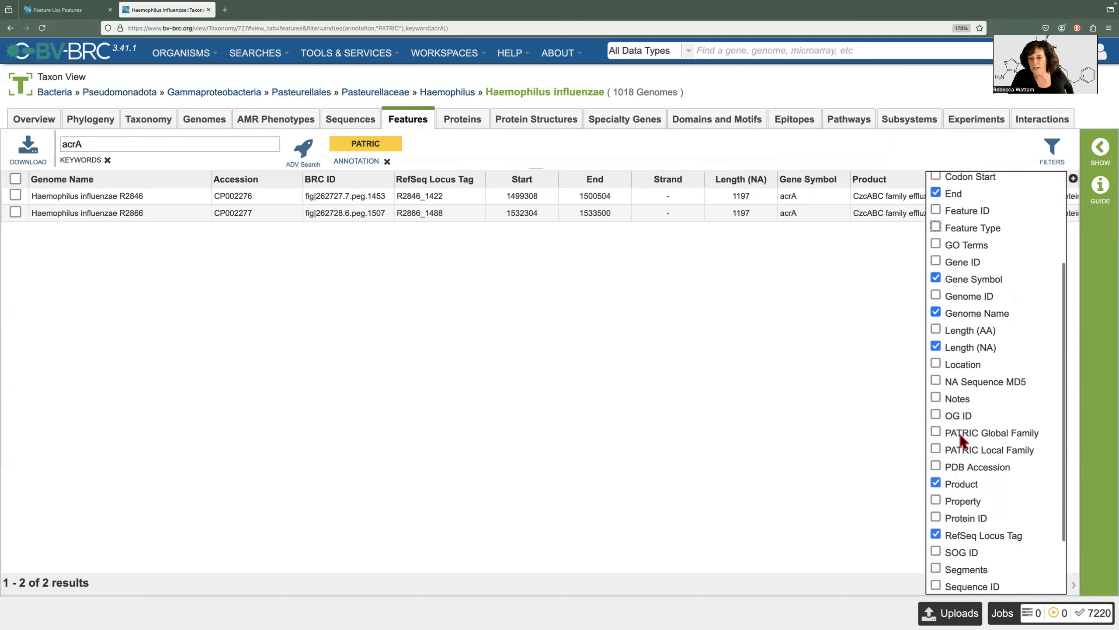
left_click(936, 547)
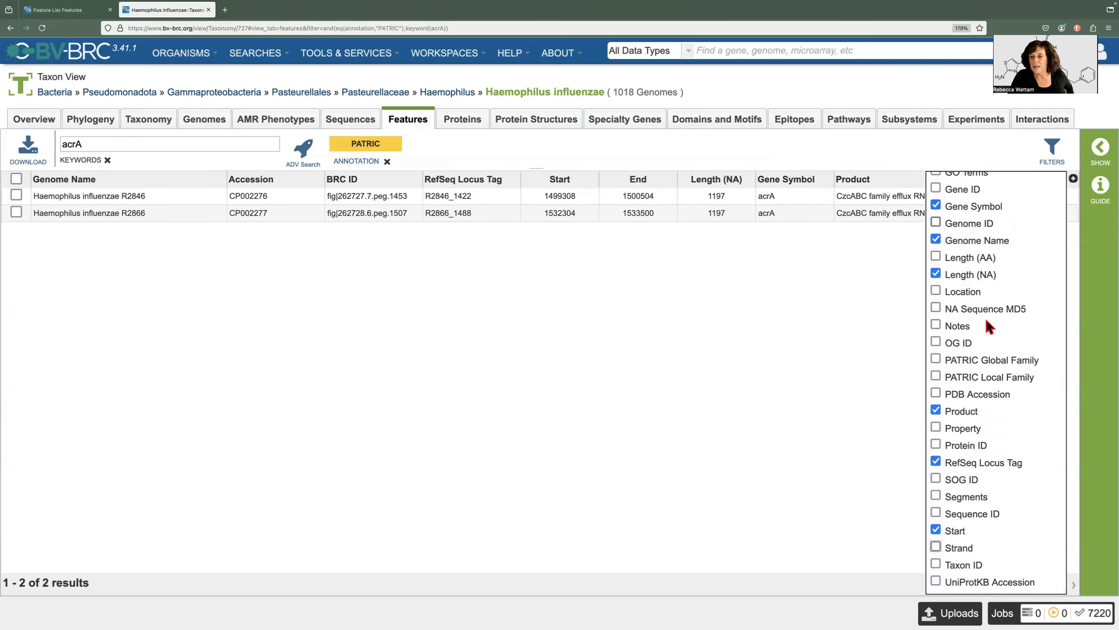
left_click(935, 376)
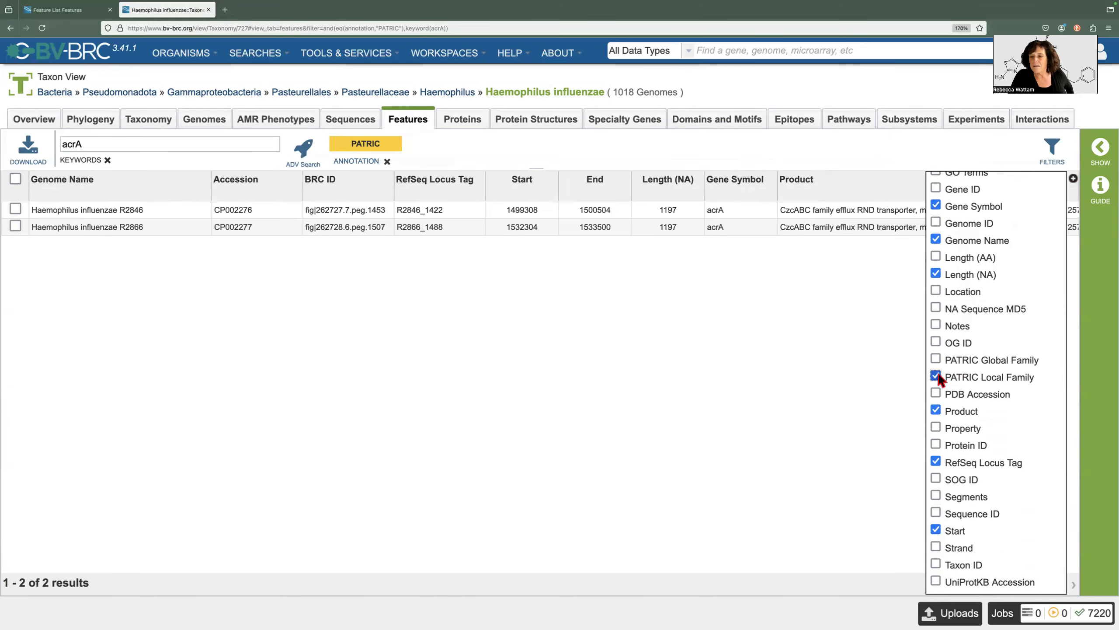
left_click(1074, 179)
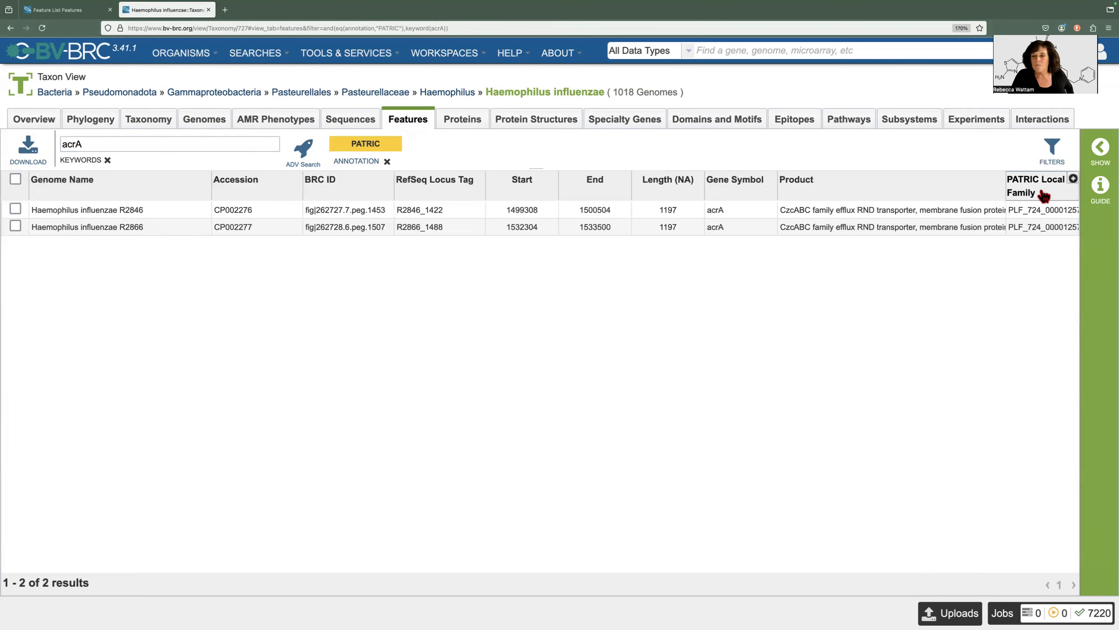
left_click(1073, 179)
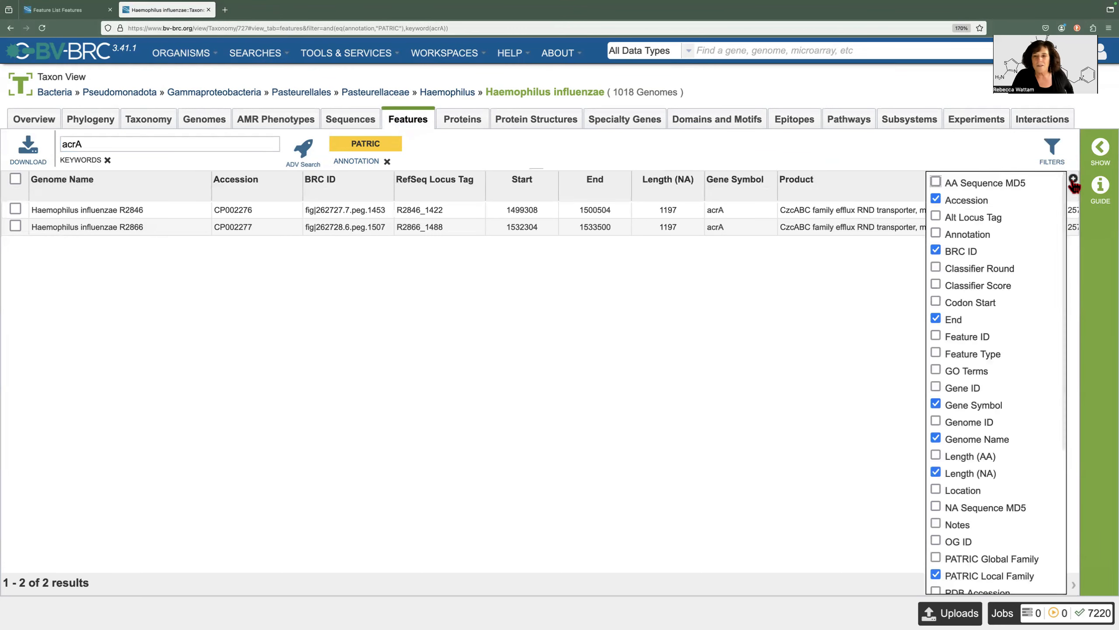
left_click(936, 199)
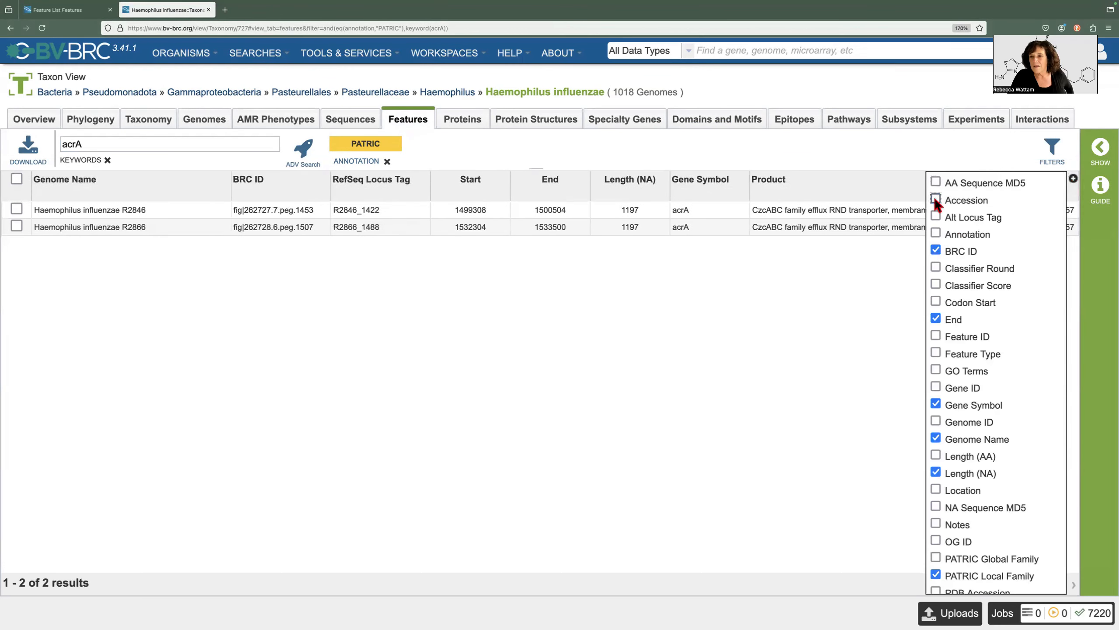
left_click(1073, 180)
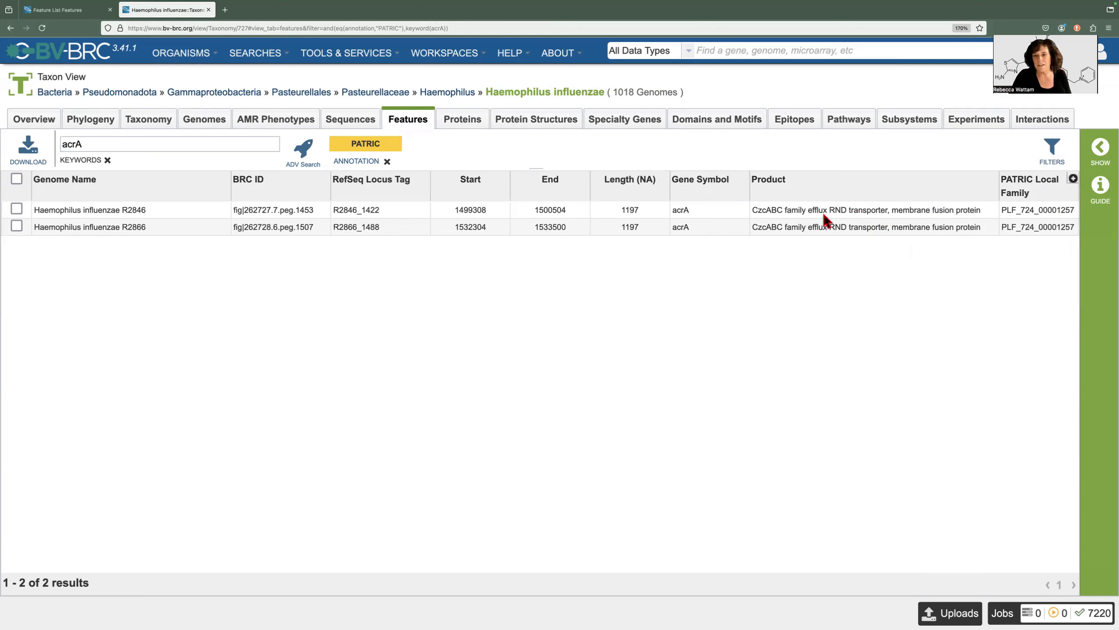
Open the feature page of the acrA gene from Haemophilus influenzae R2846 and list all features in its PATRIC local family.
left_click(798, 211)
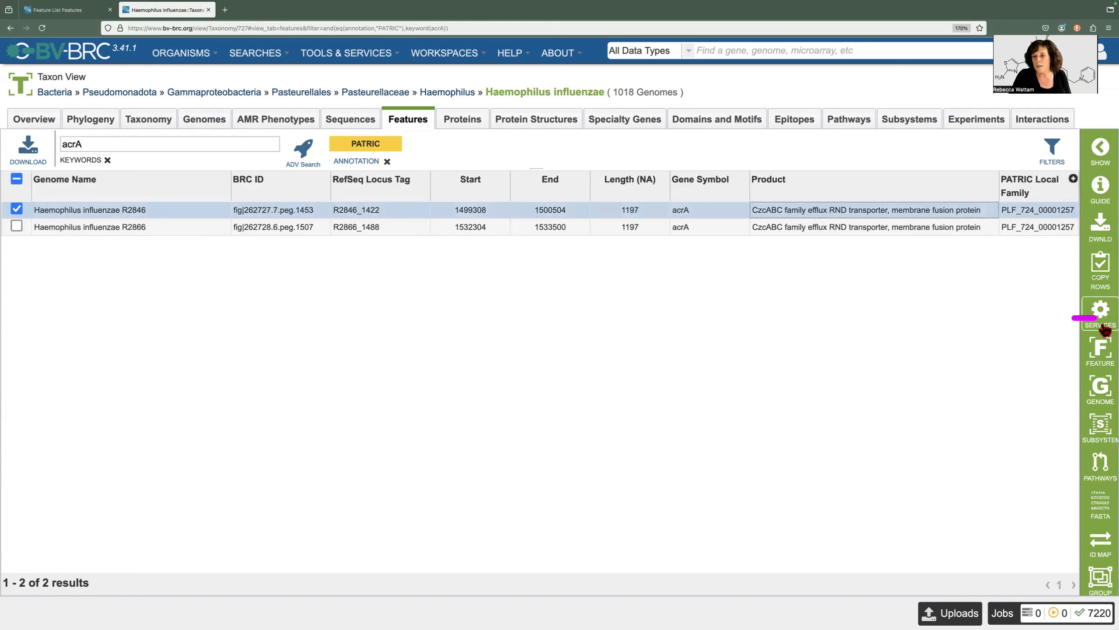
left_click(1101, 349)
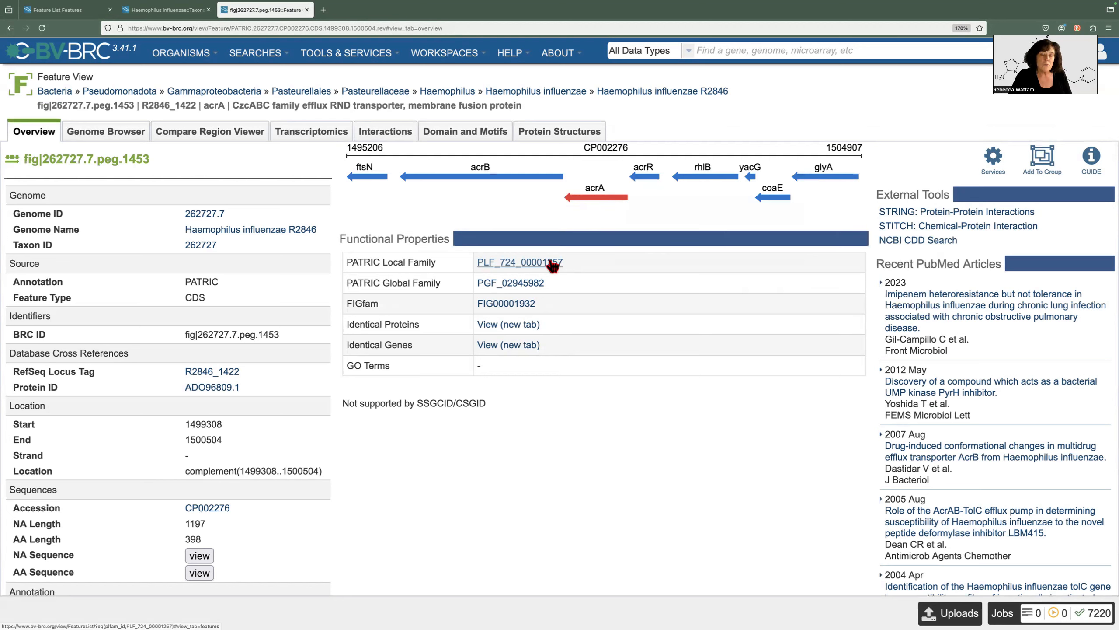
left_click(153, 9)
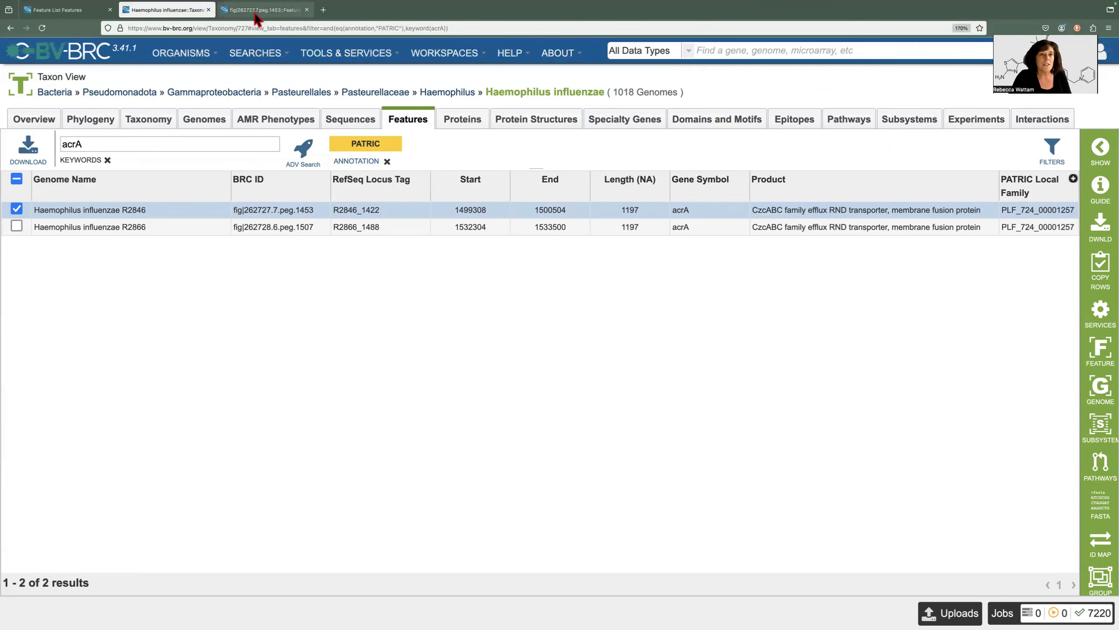
left_click(258, 13)
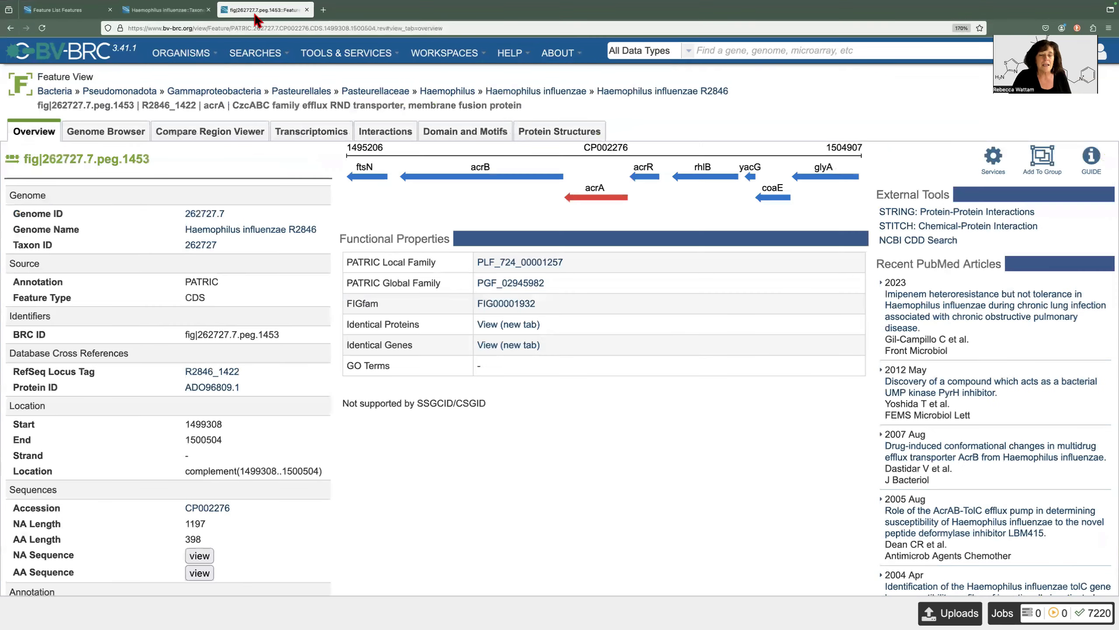
left_click(523, 265)
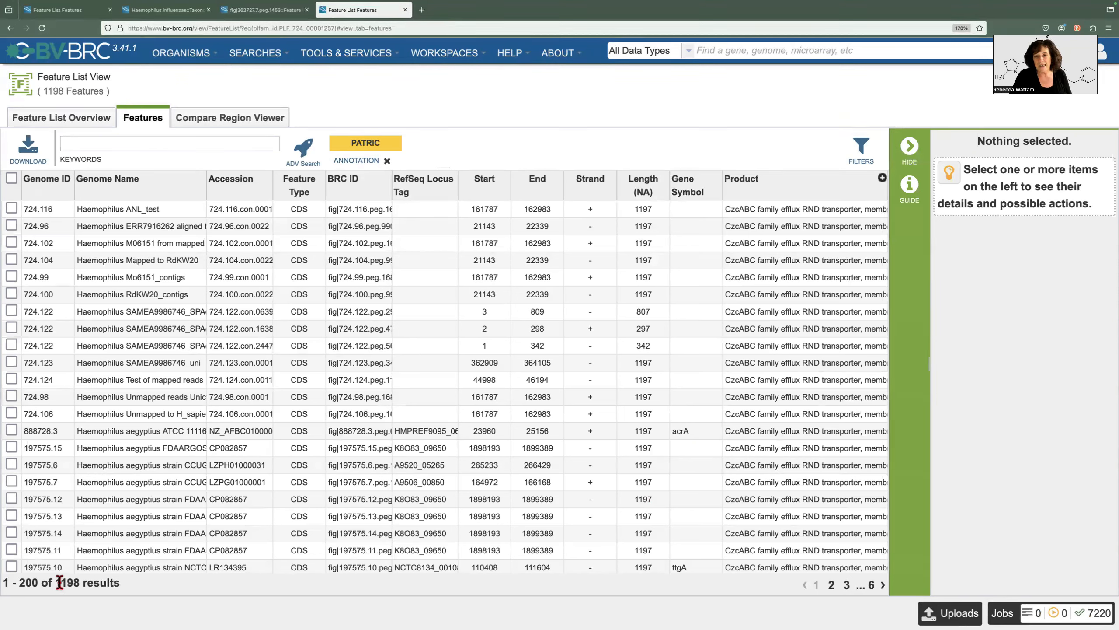
Add the PATRIC Local Family column to the family's feature list, remove Accession and RefSeq Locus Tag, and collapse the details pane.
left_click(882, 178)
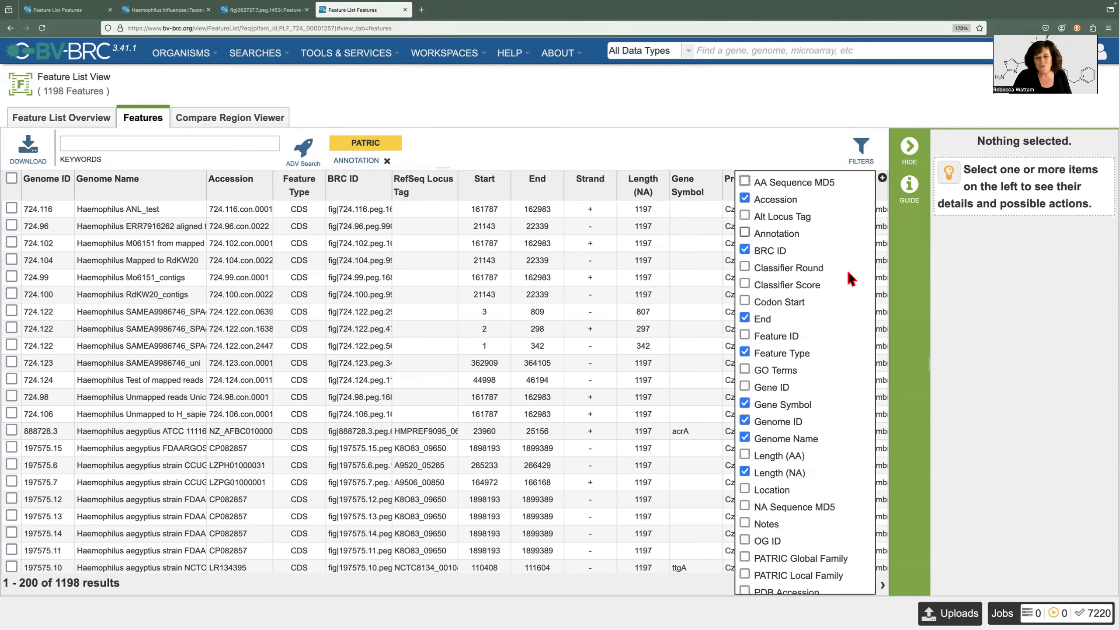
scroll(798, 454, "down", 3)
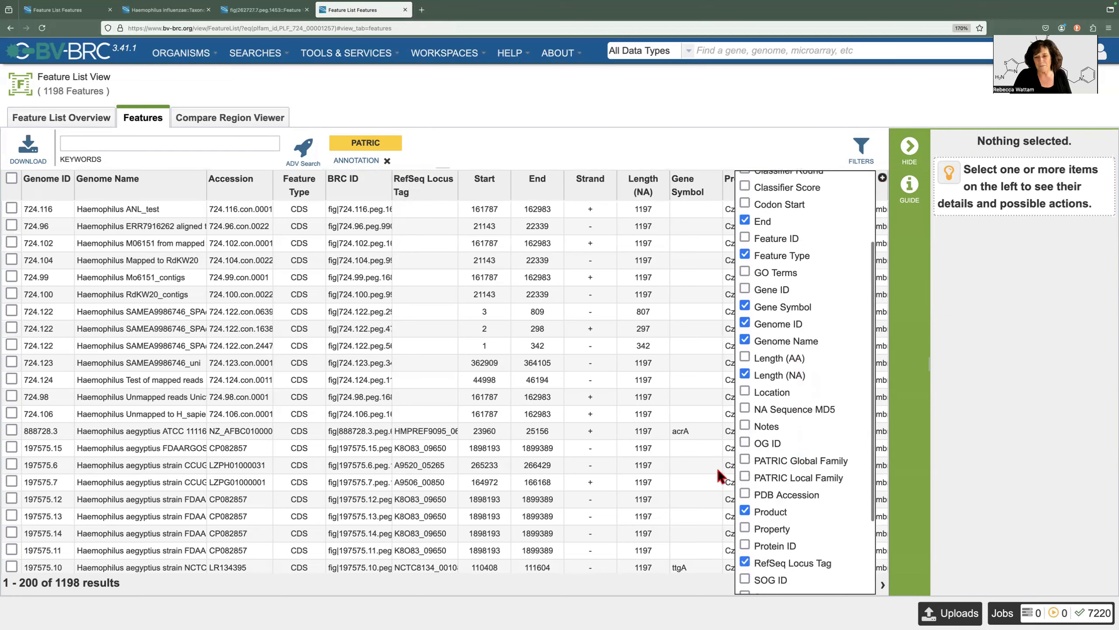
left_click(744, 477)
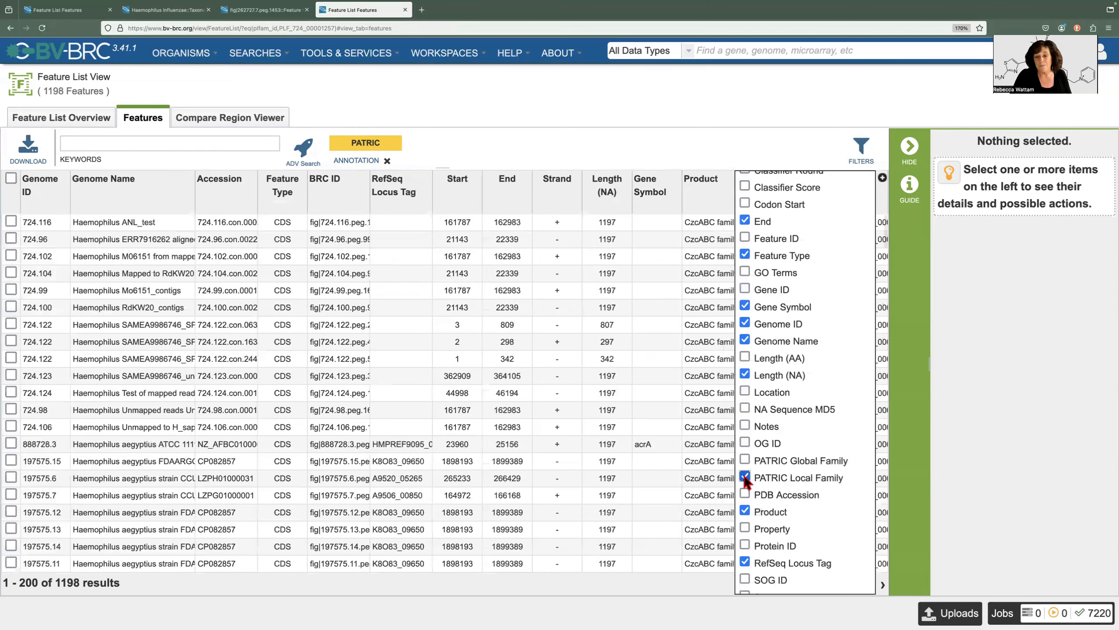
scroll(787, 257, "up", 3)
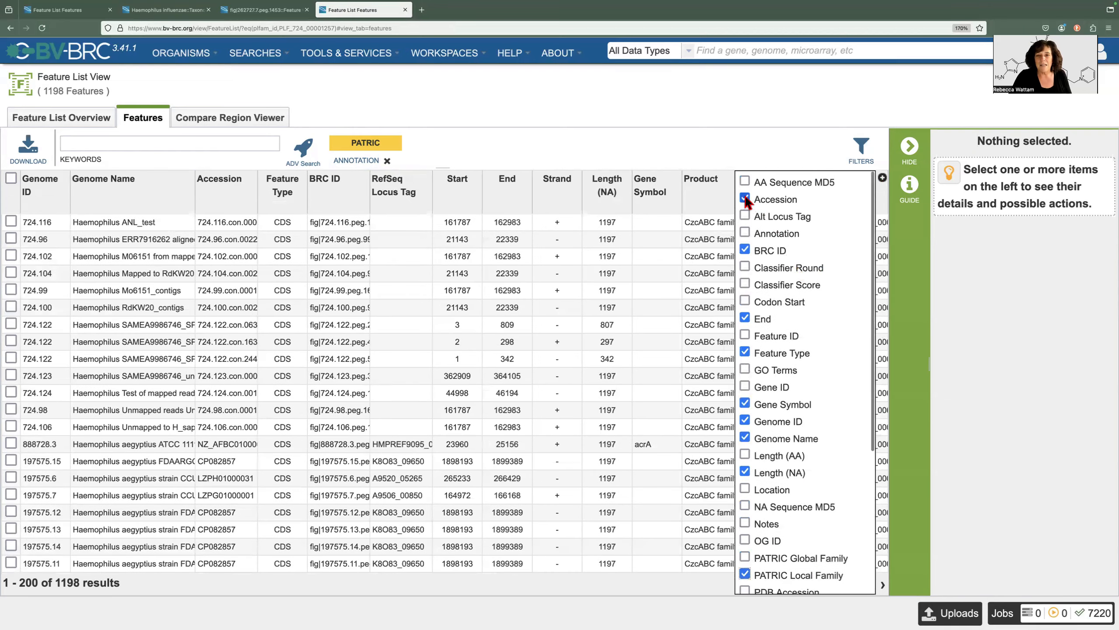
left_click(745, 199)
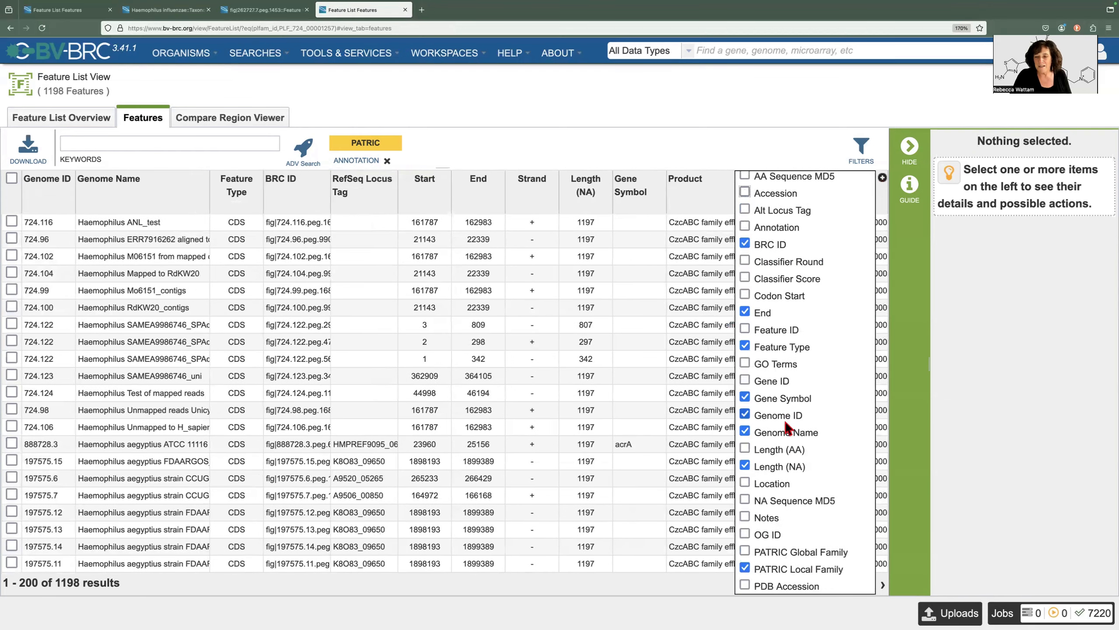
scroll(787, 426, "down", 5)
left_click(748, 497)
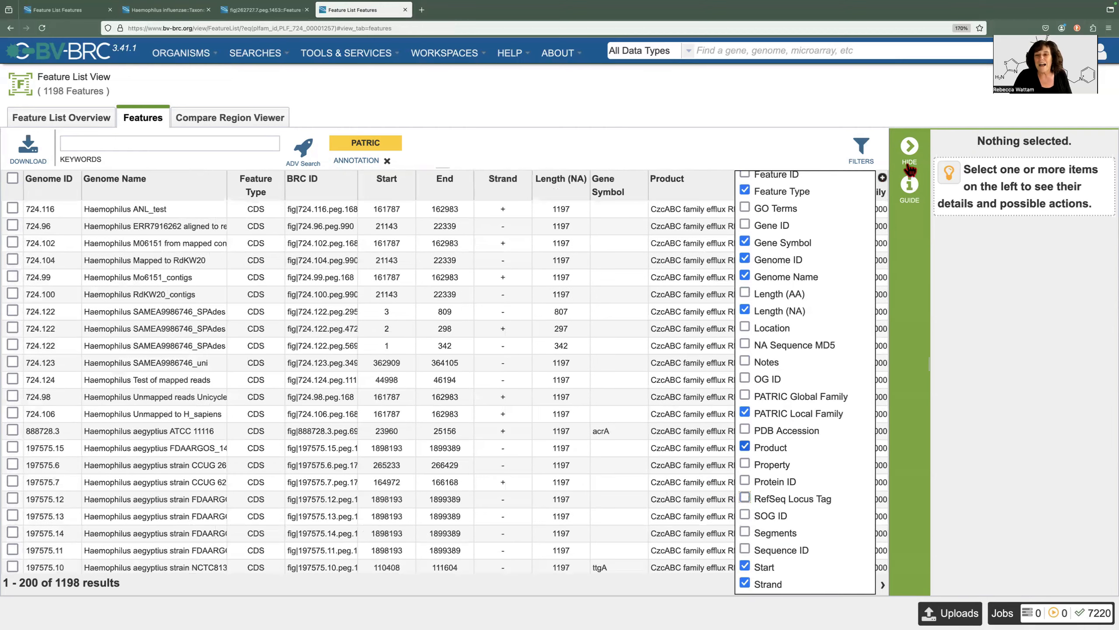
left_click(884, 179)
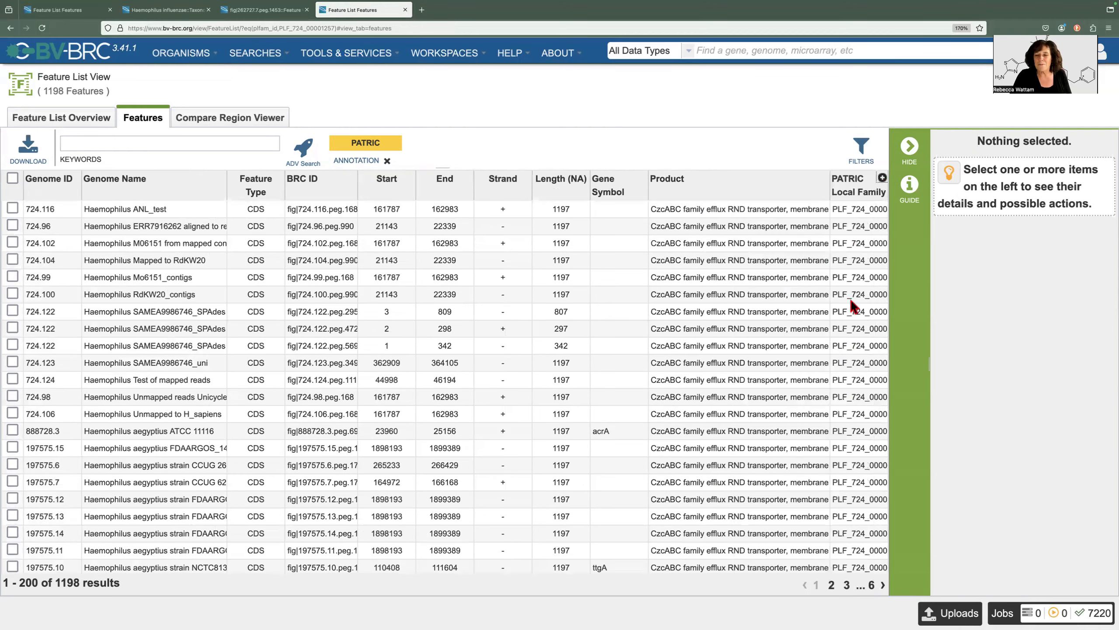
left_click(912, 148)
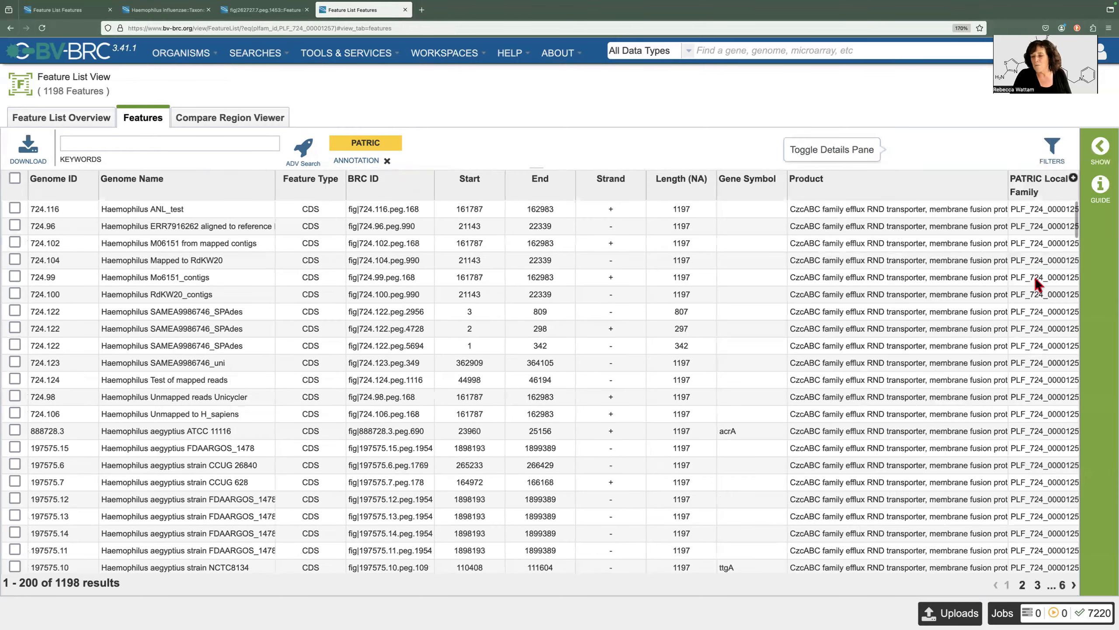
Sort the family's features by PATRIC local family, and re-sort them by descending nucleotide length.
left_click(1039, 186)
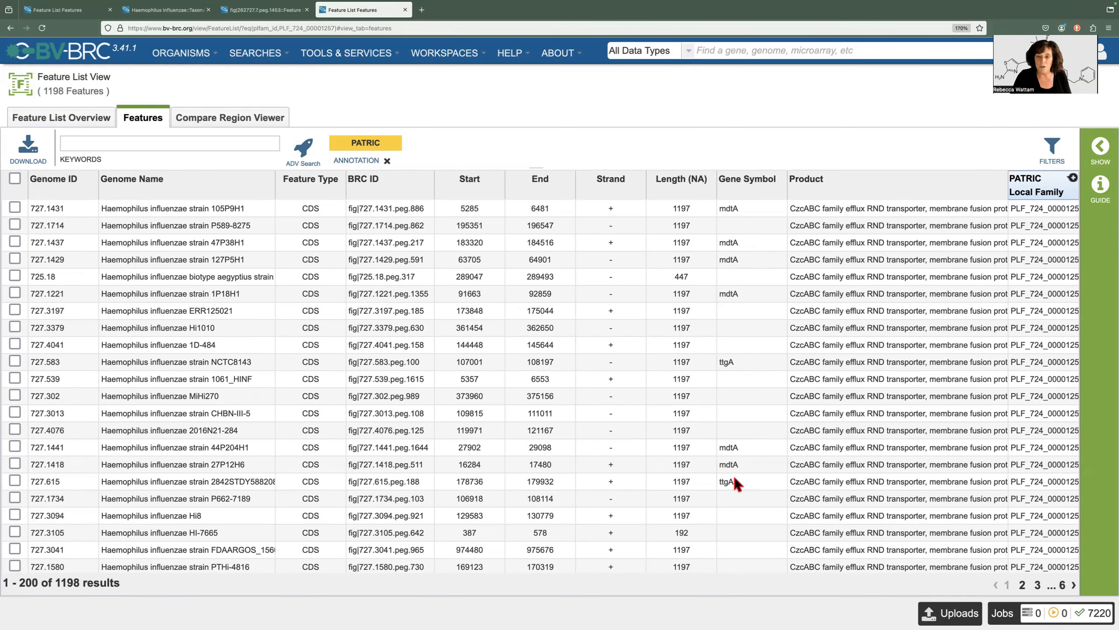
scroll(740, 472, "down", 1)
left_click(683, 178)
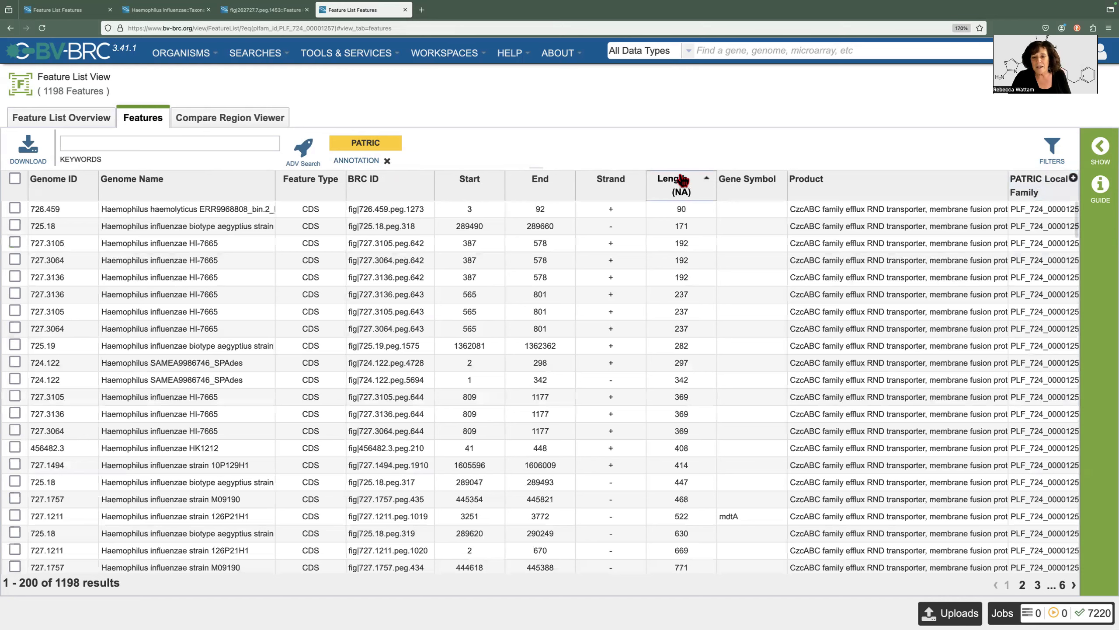
left_click(682, 180)
Add the 1197-nucleotide acrA feature from Haemophilus influenzae strain 60370_NP_Hi2 to the existing feature group H_influenzae_AMR.
scroll(682, 325, "down", 5)
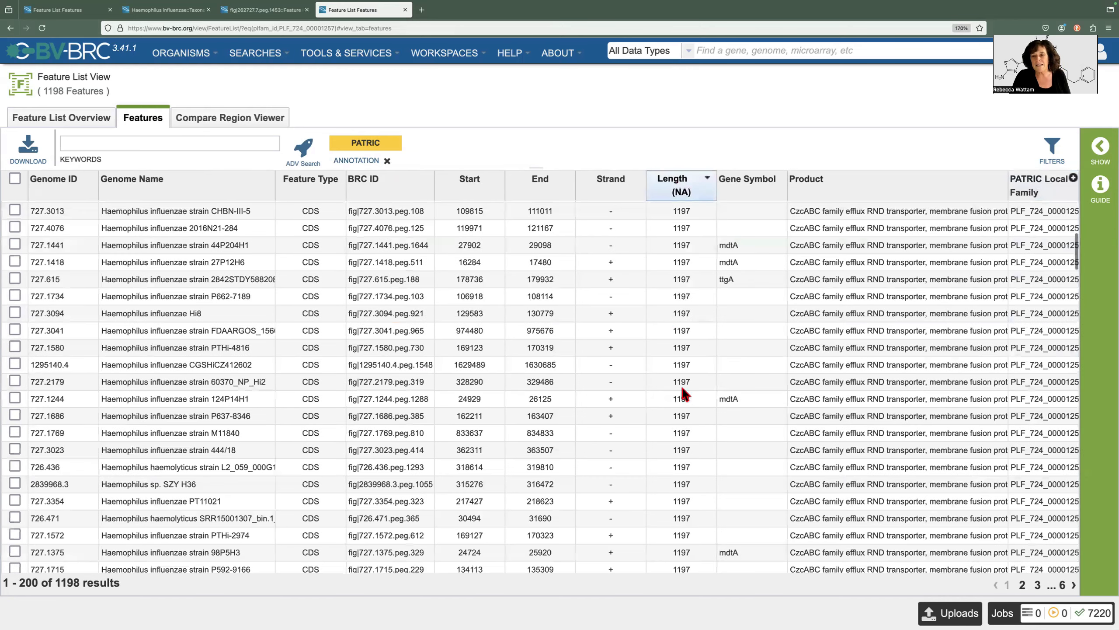
scroll(683, 388, "down", 1)
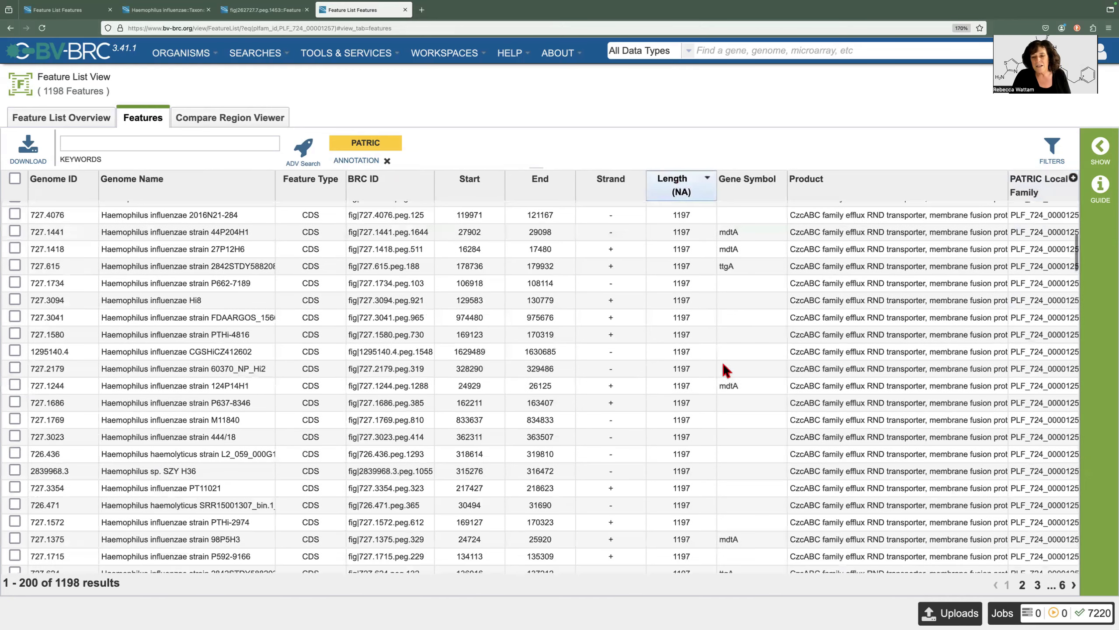
left_click(659, 366)
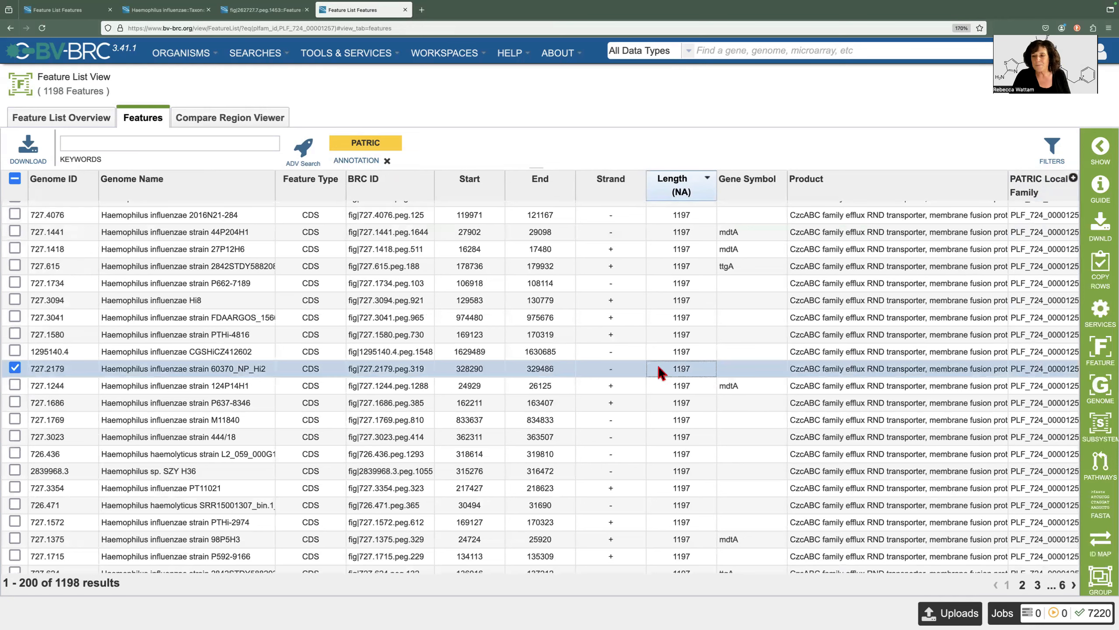
left_click(1101, 584)
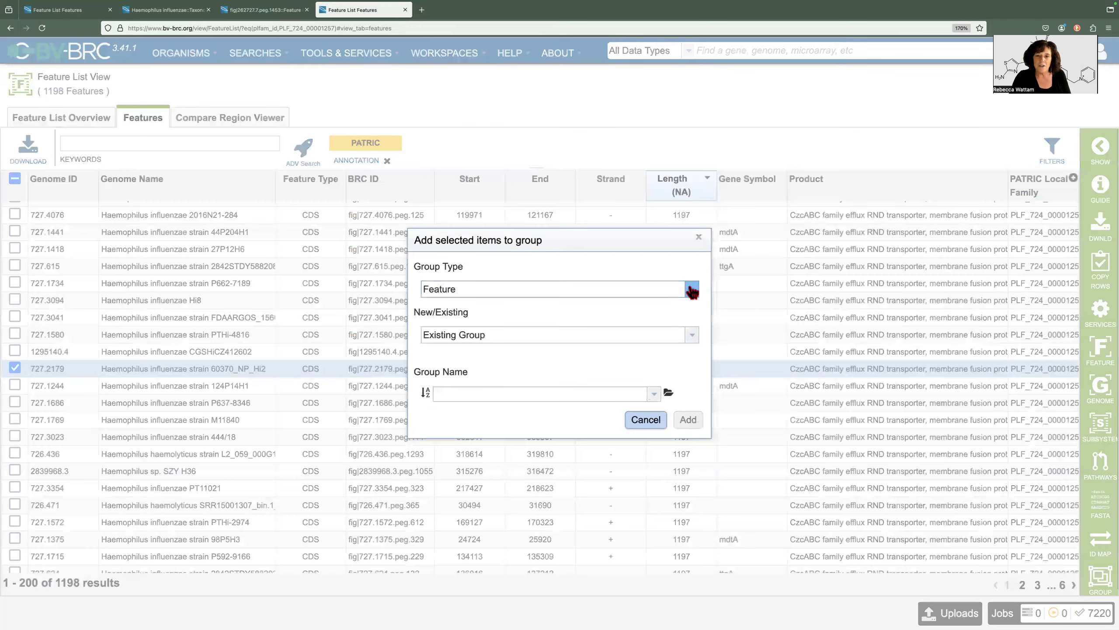
left_click(691, 290)
left_click(575, 320)
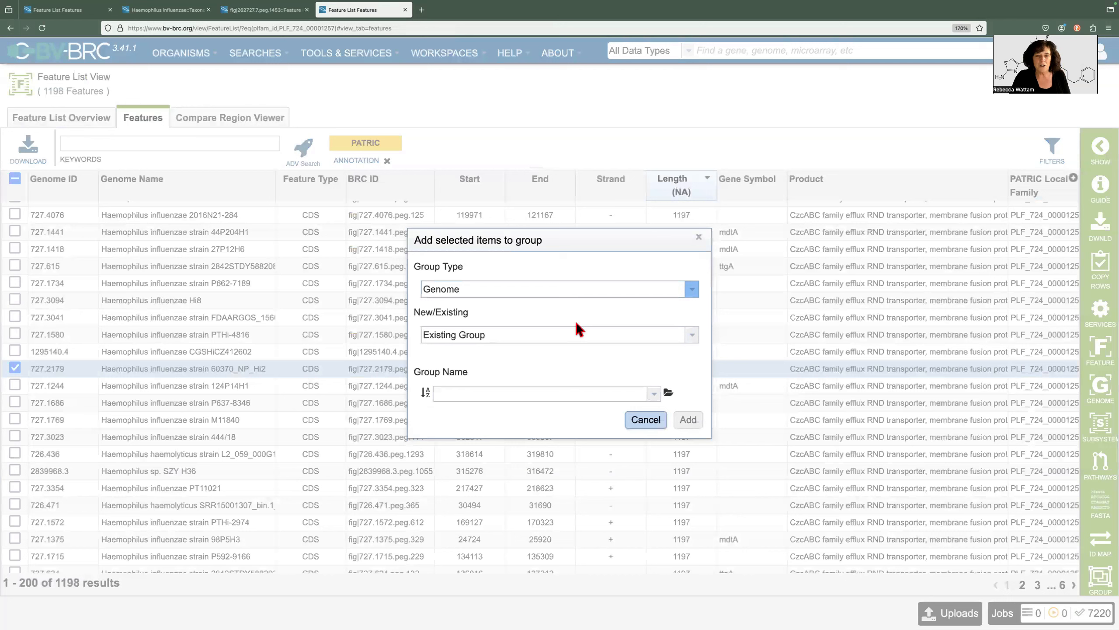
left_click(692, 290)
left_click(554, 310)
left_click(654, 394)
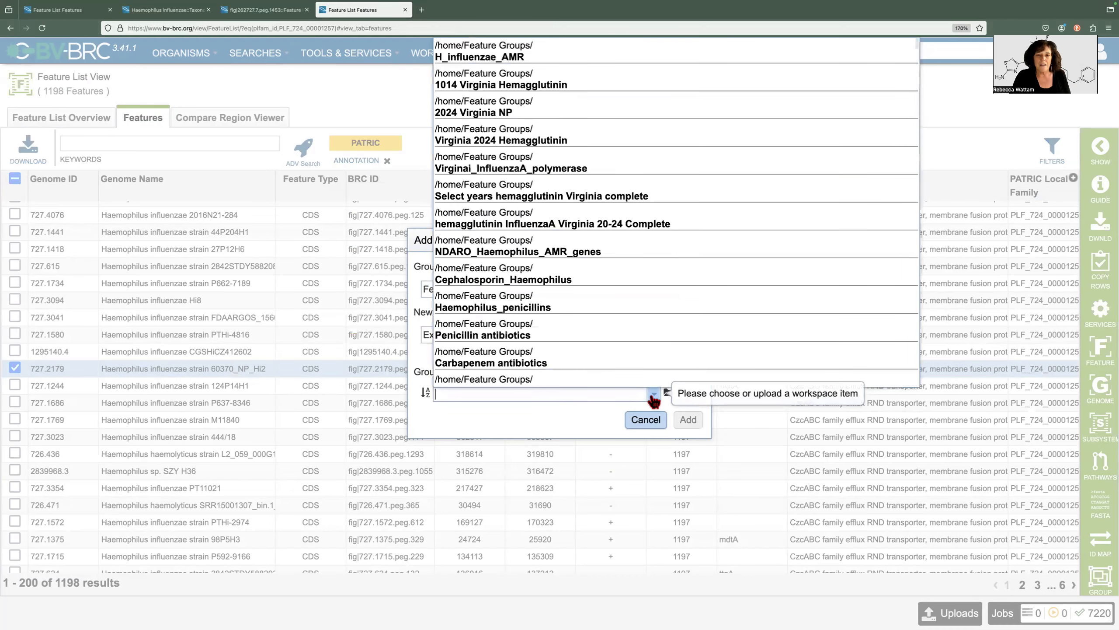
left_click(505, 58)
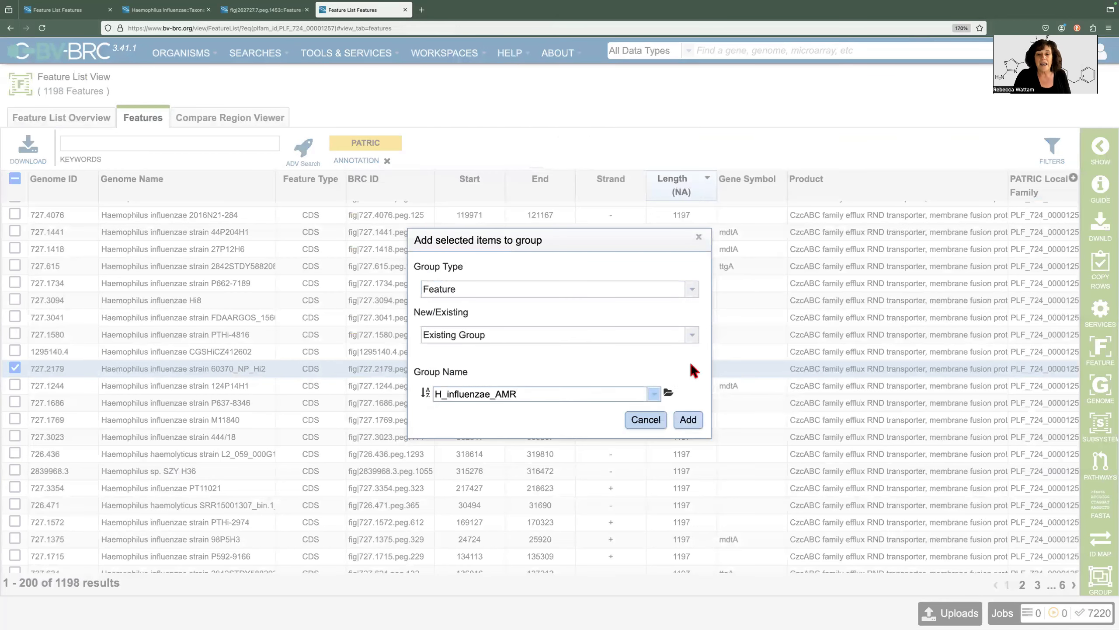
left_click(689, 418)
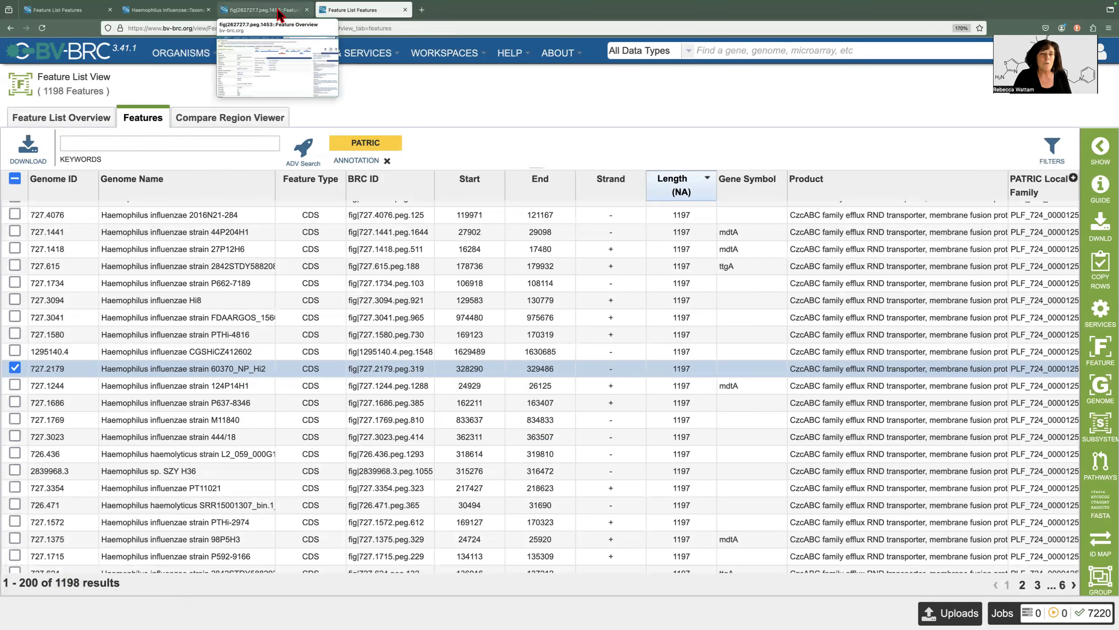
Return to the R2846 acrA feature page, open the neighbouring acrB gene, and list all features in its PATRIC local family.
left_click(279, 10)
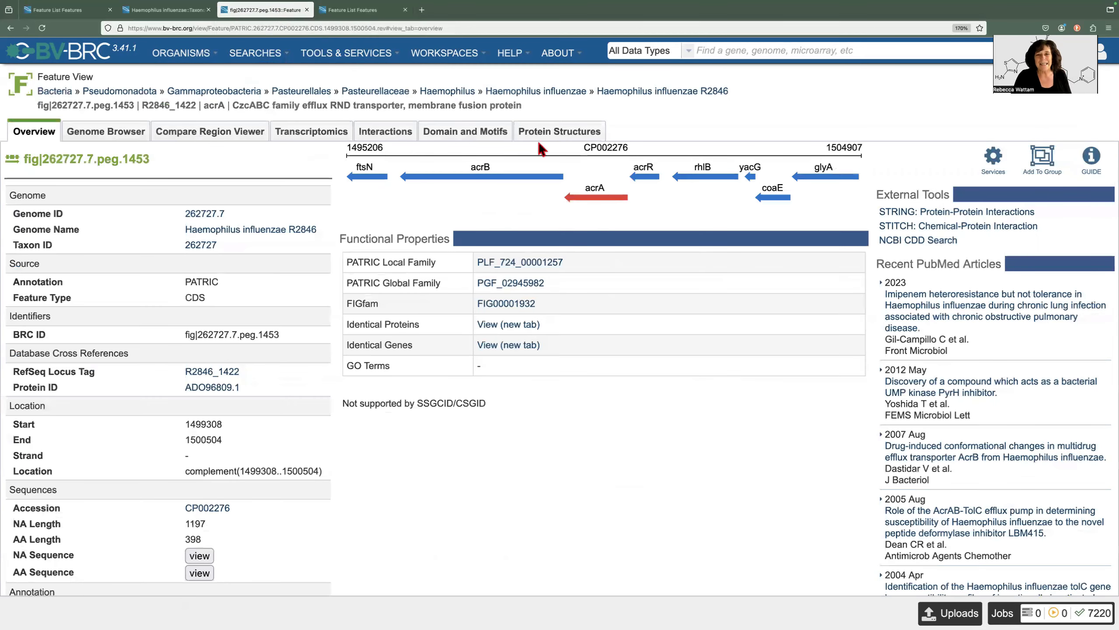
mouse_move(502, 178)
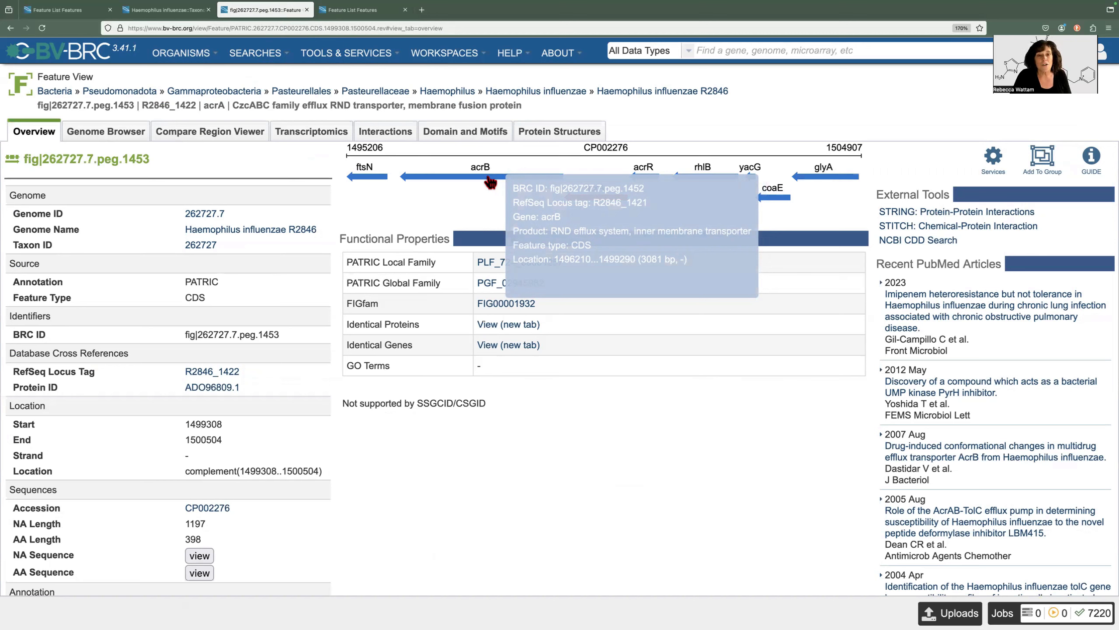
left_click(490, 182)
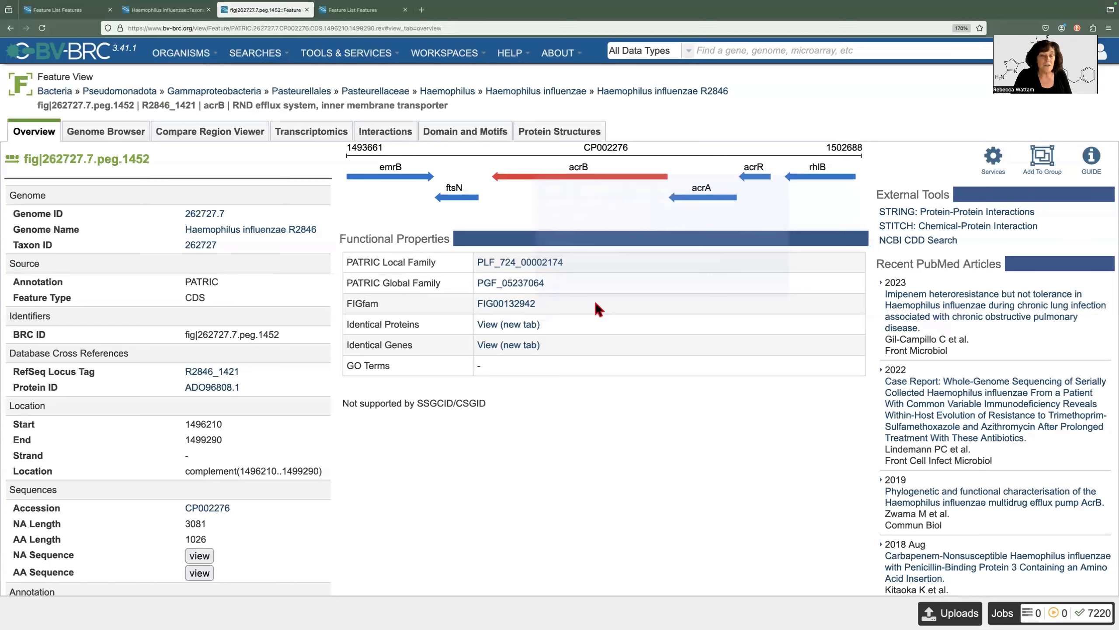
left_click(527, 267)
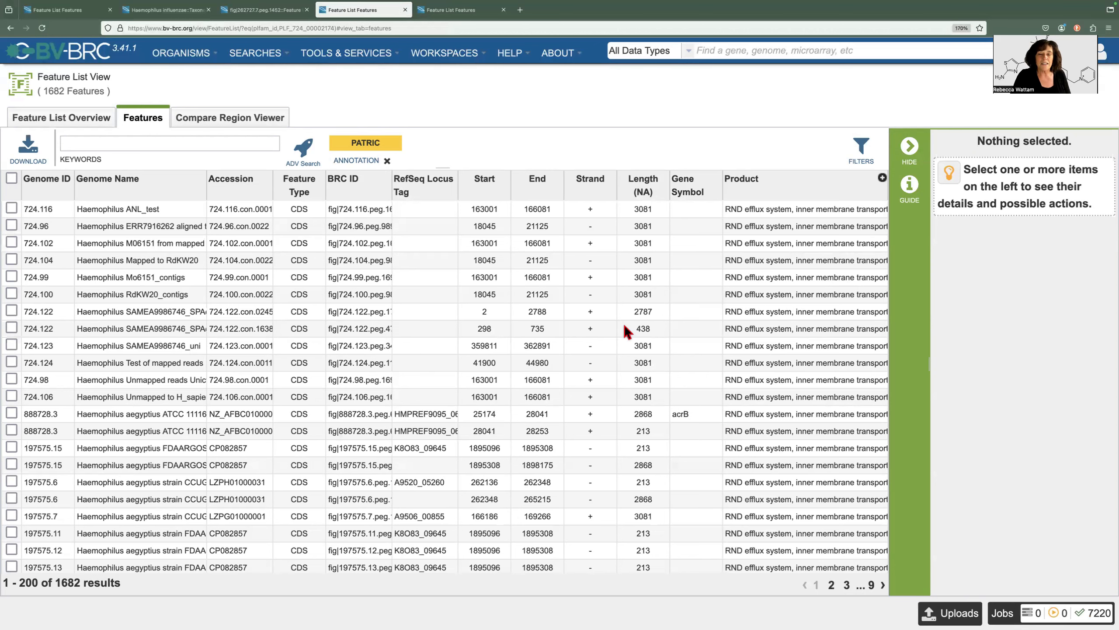
Sort the acrB family by descending nucleotide length, add the PATRIC Local Family column, and remove Accession, Feature Type and RefSeq Locus Tag.
left_click(650, 188)
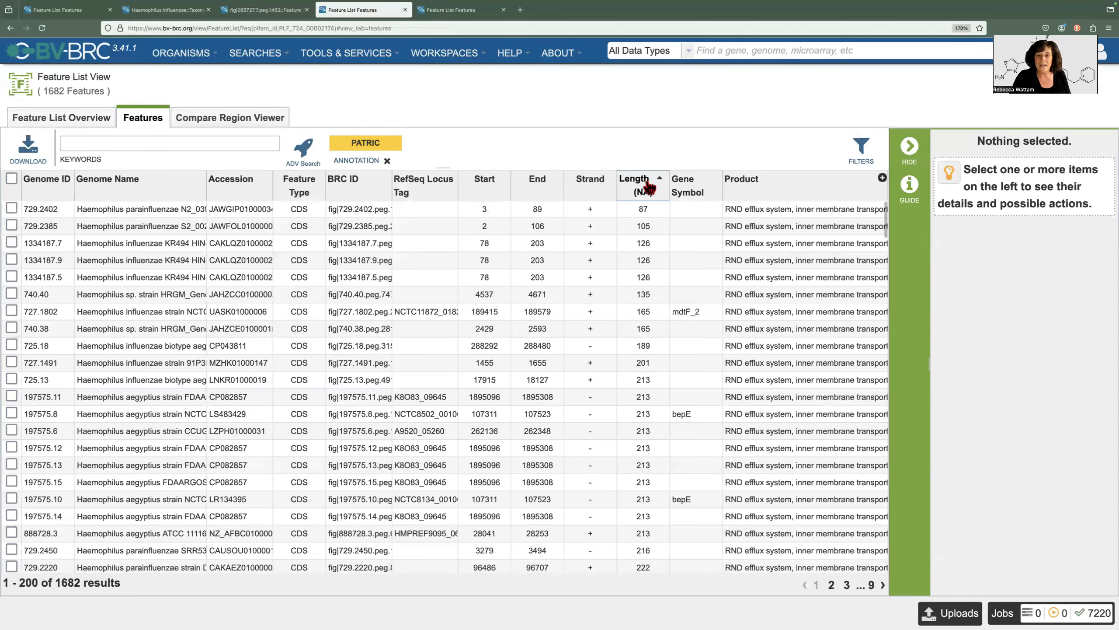
left_click(650, 187)
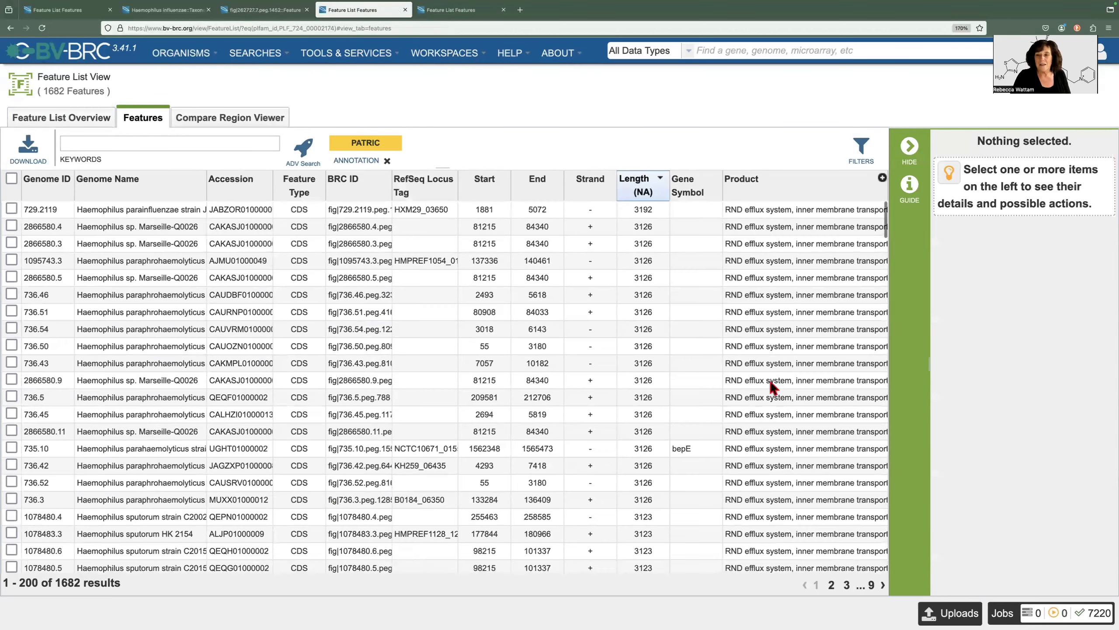
left_click(883, 177)
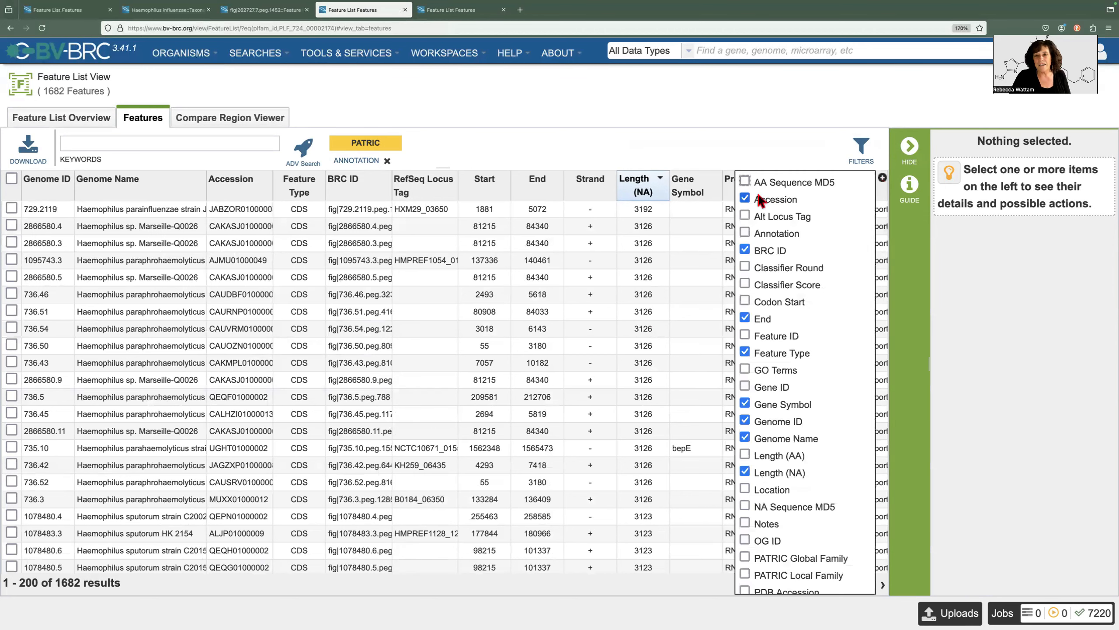
left_click(745, 200)
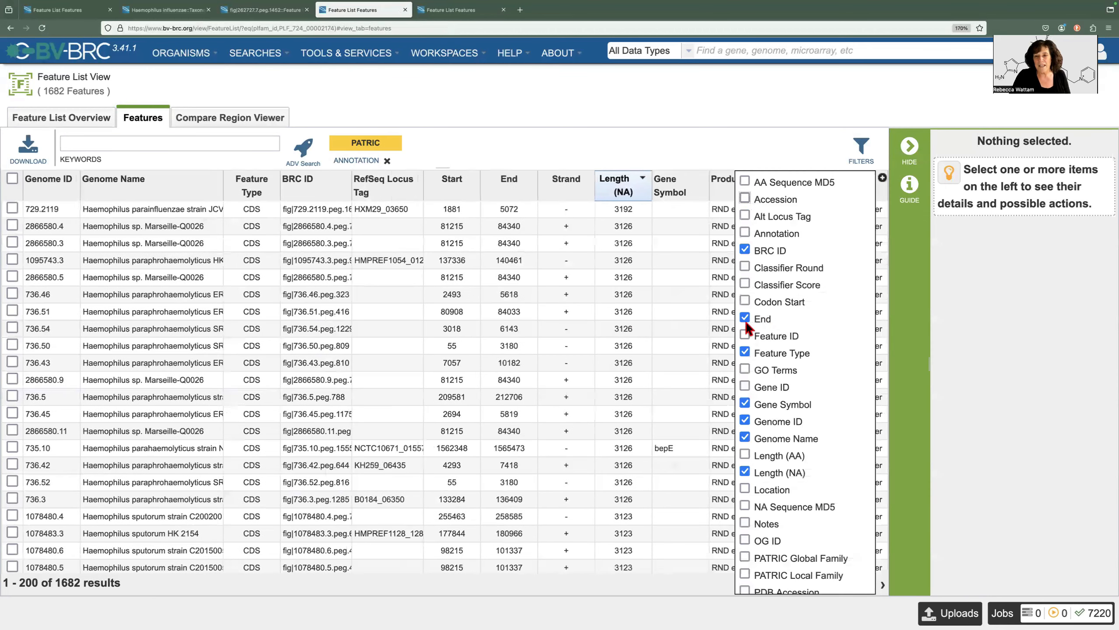
left_click(744, 353)
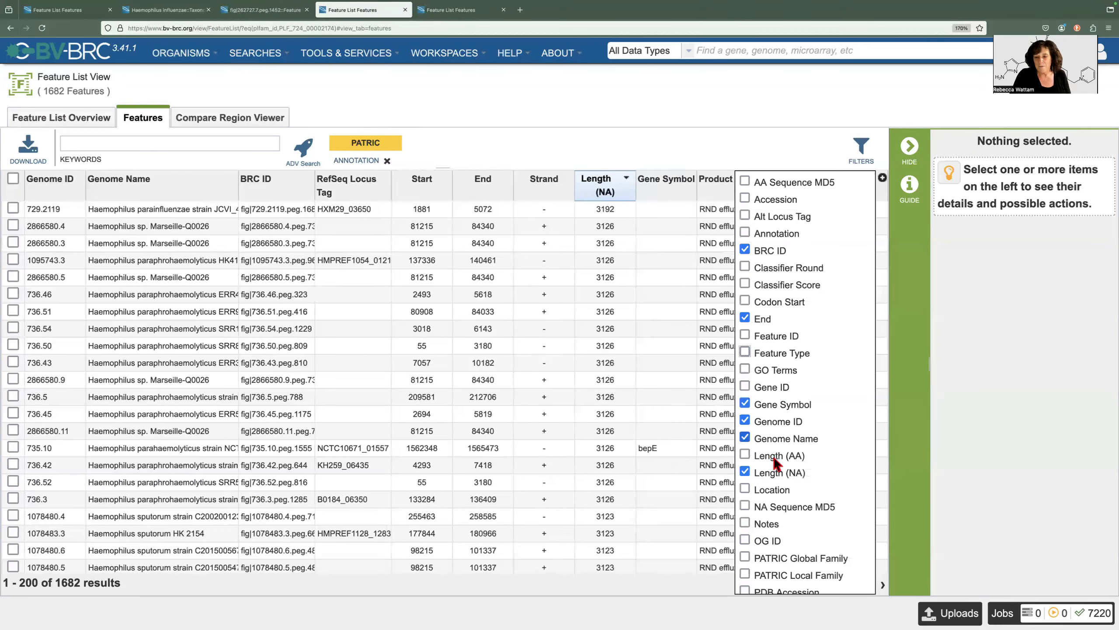
scroll(777, 460, "down", 3)
left_click(749, 518)
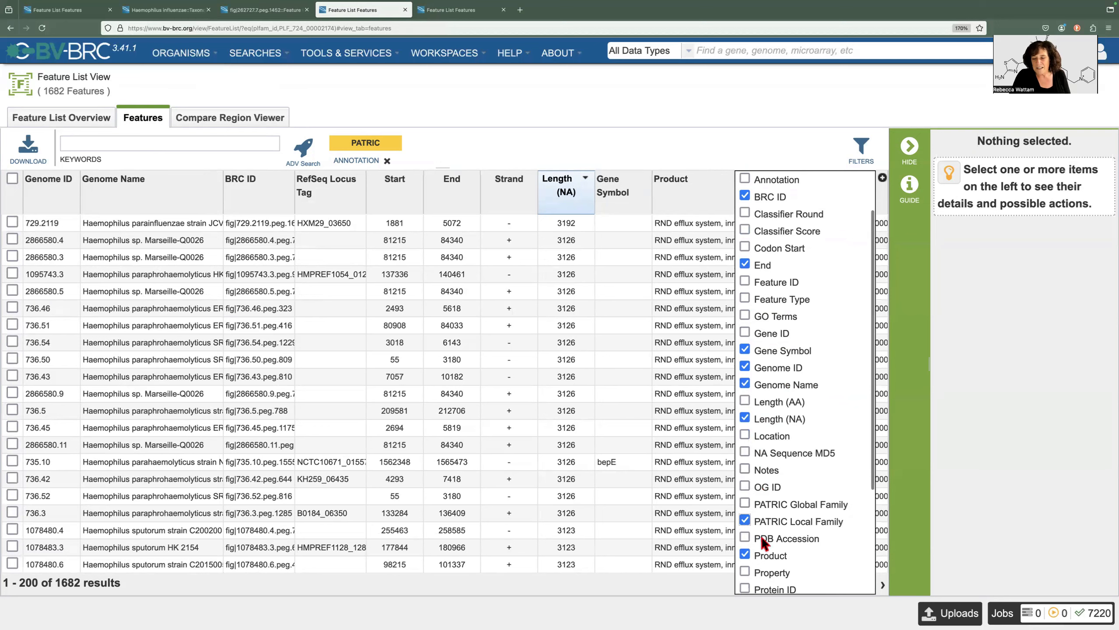
scroll(765, 544, "down", 5)
left_click(744, 461)
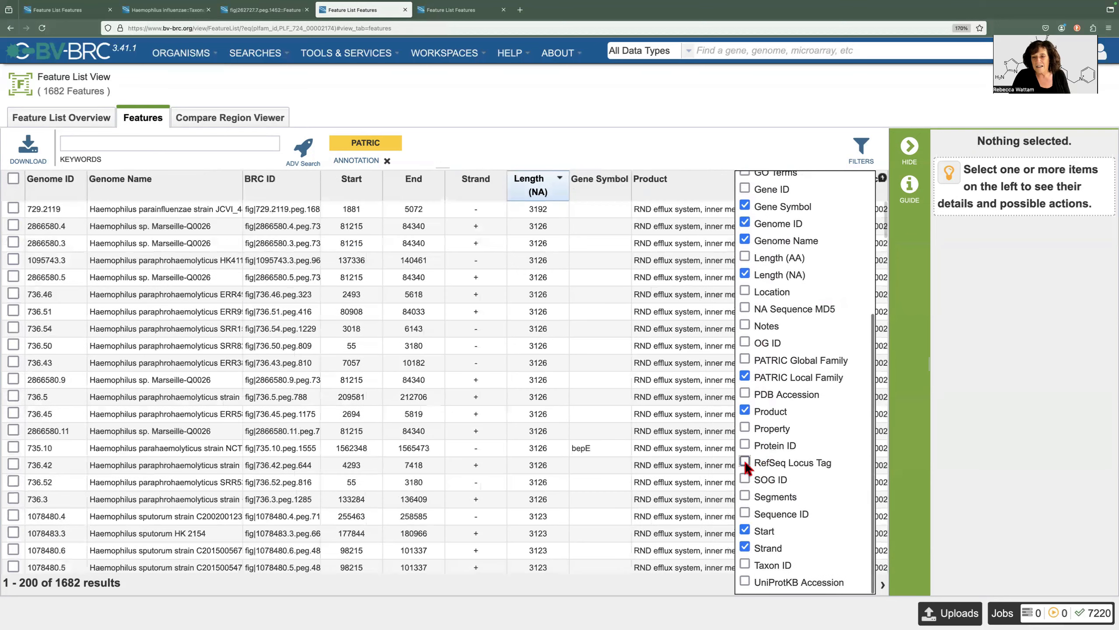
left_click(885, 180)
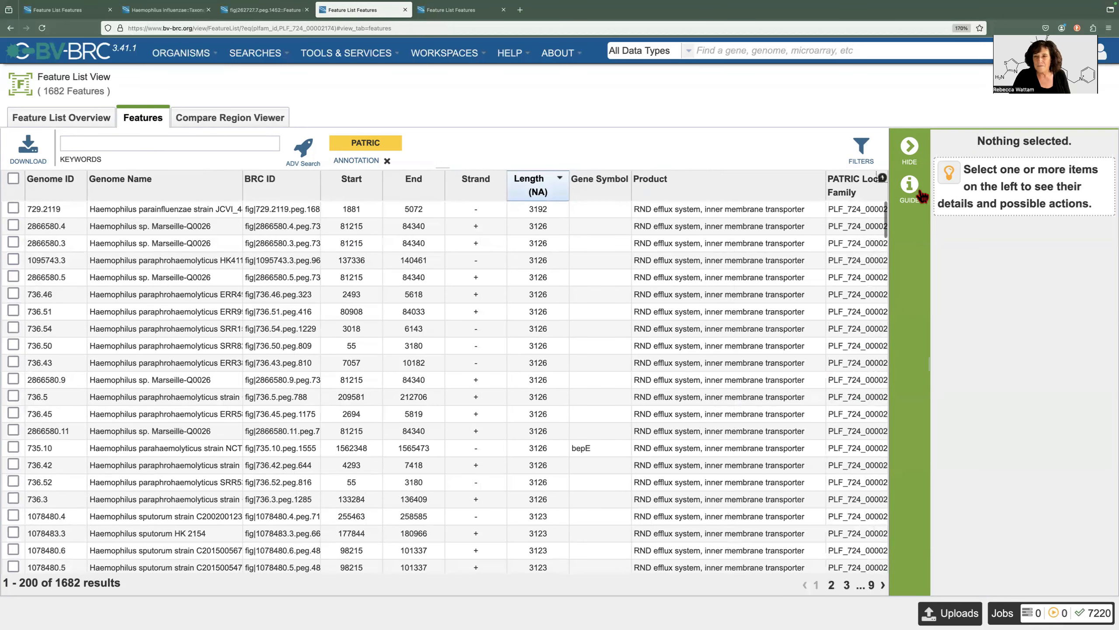
Collapse the details pane, sort the acrB family's features by PATRIC local family, and re-sort them by ascending nucleotide length.
left_click(913, 159)
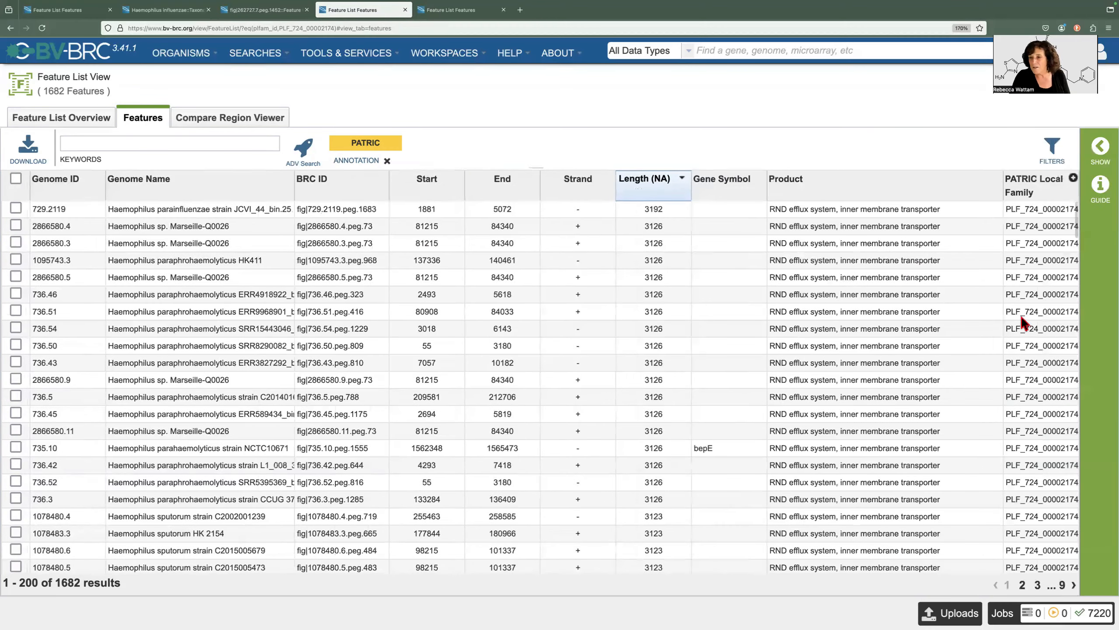
scroll(1031, 324, "down", 4)
scroll(1029, 313, "up", 4)
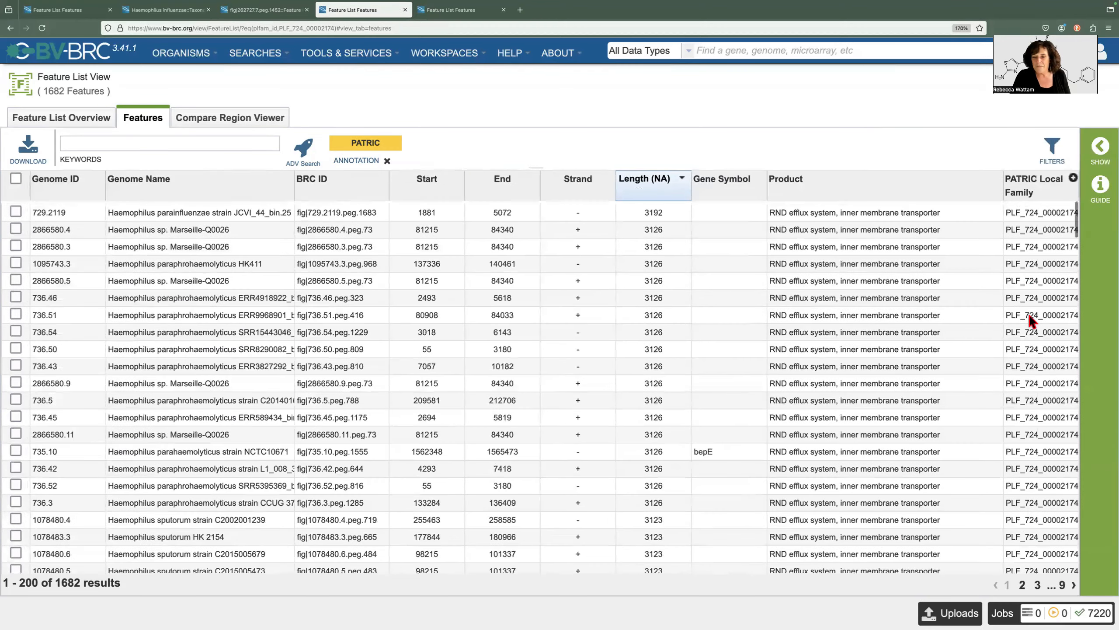
left_click(1048, 192)
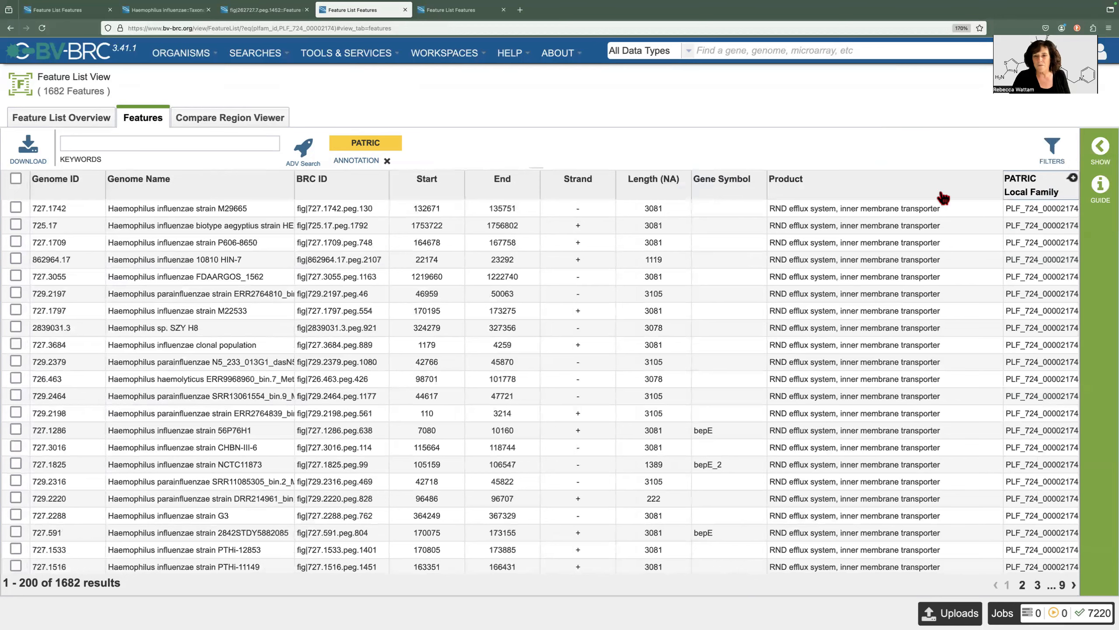
left_click(658, 195)
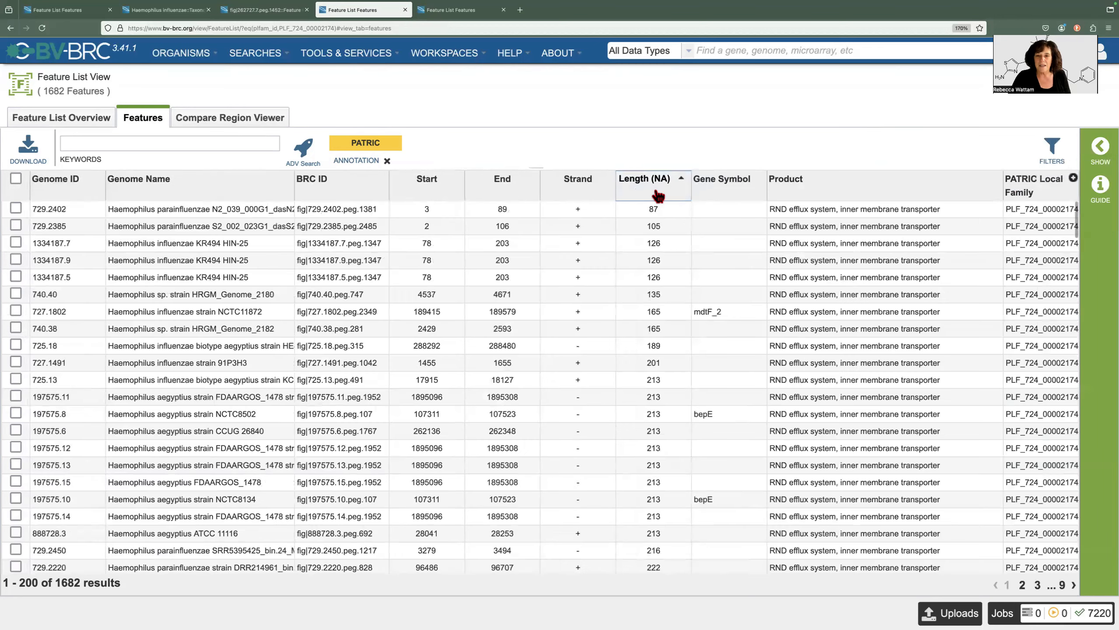
Examine the nucleotide lengths and genome names of the acrB family's features to find a suitable gene.
scroll(639, 346, "down", 1)
scroll(639, 348, "down", 3)
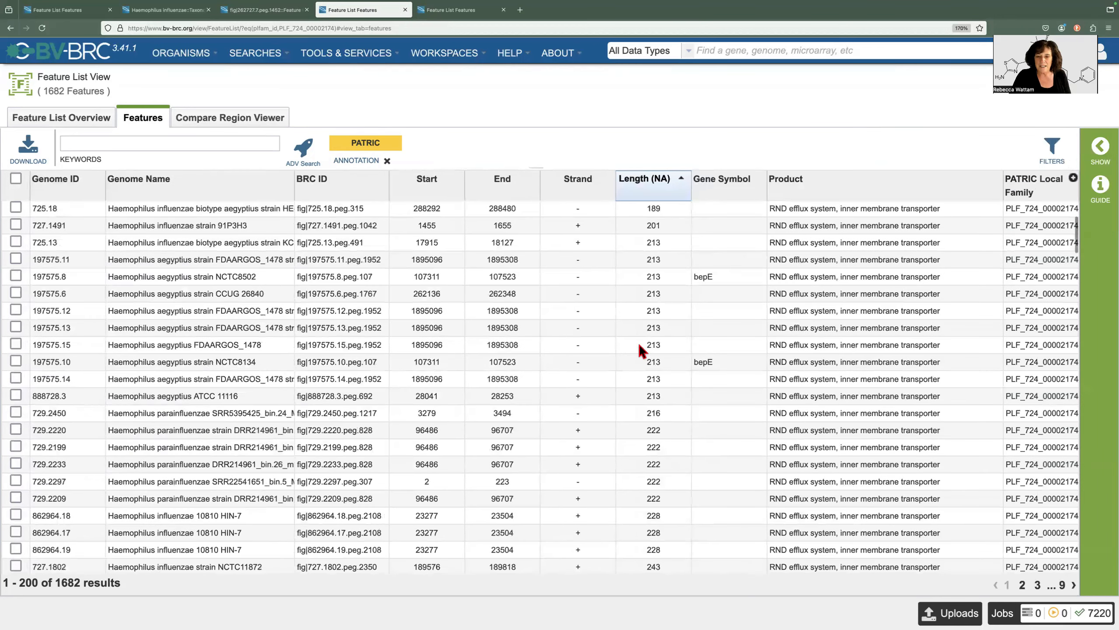
scroll(639, 348, "down", 10)
scroll(639, 346, "down", 6)
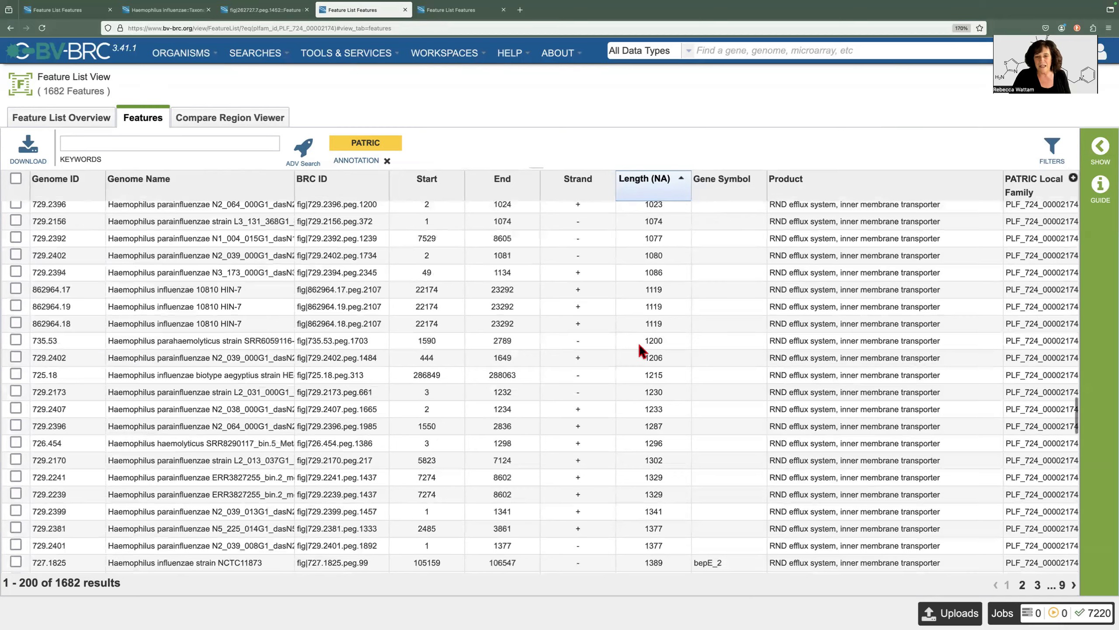
scroll(640, 350, "down", 6)
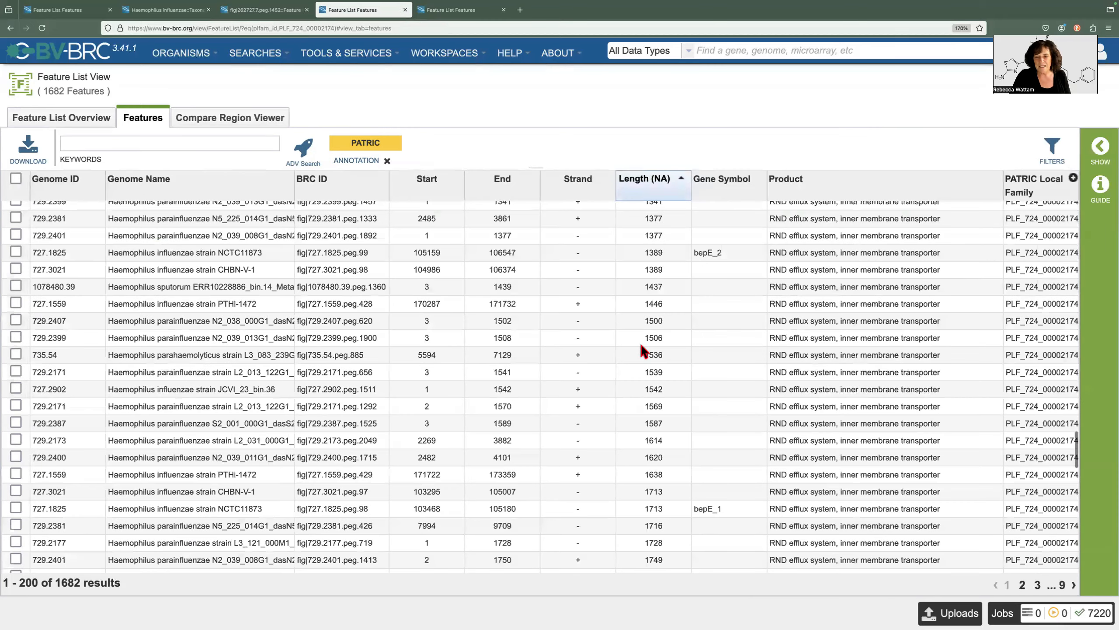
scroll(641, 347, "down", 8)
scroll(642, 345, "down", 8)
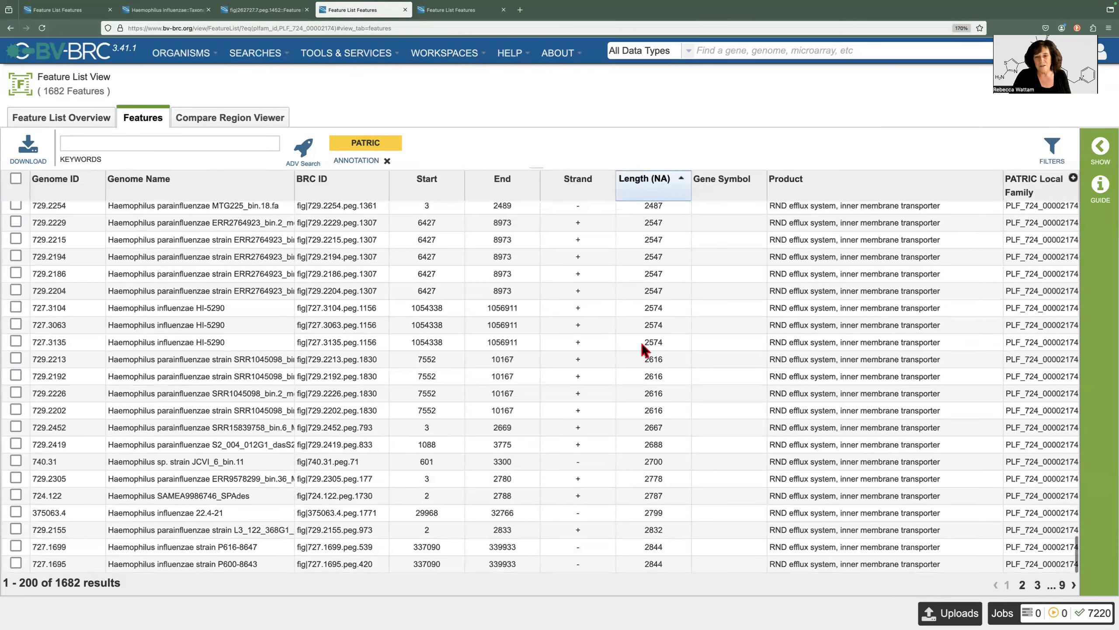
scroll(641, 347, "up", 2)
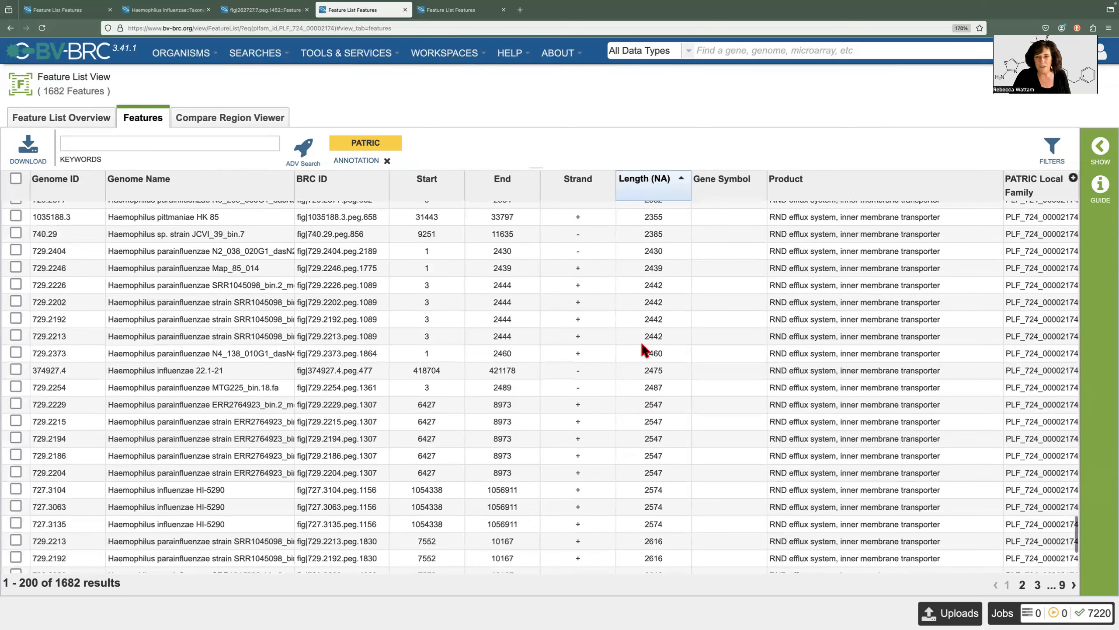
scroll(643, 344, "up", 2)
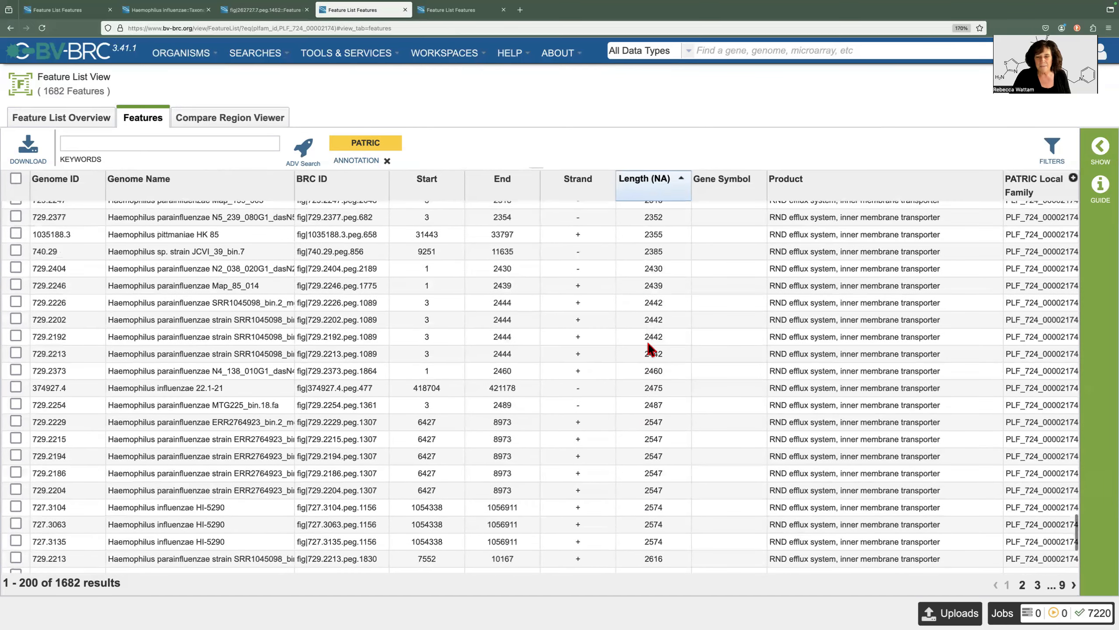
scroll(652, 347, "up", 4)
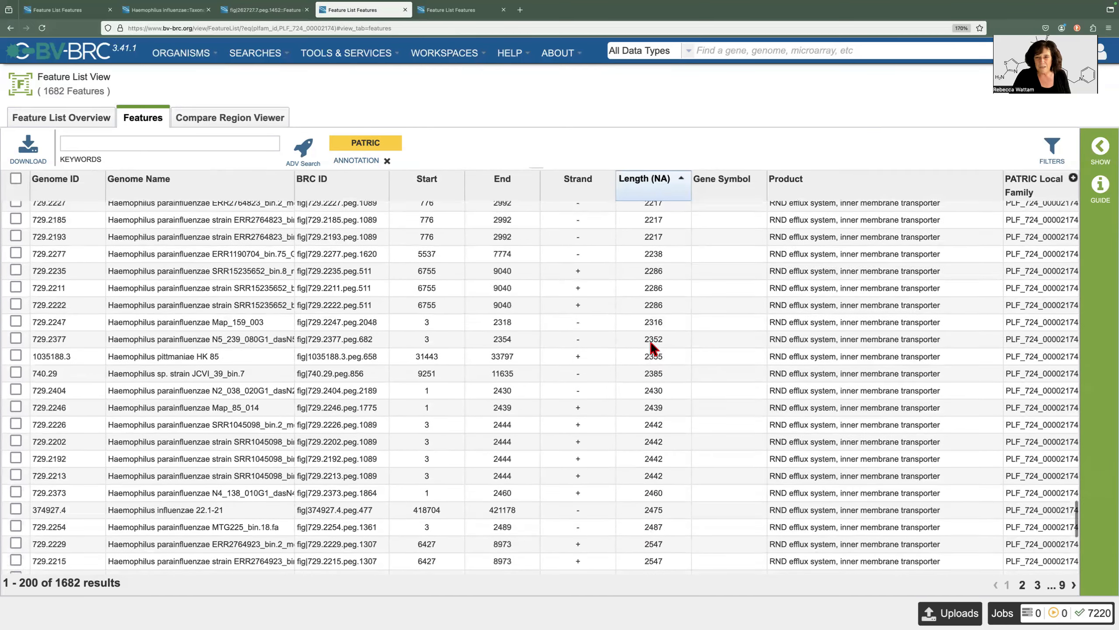
scroll(651, 346, "up", 1)
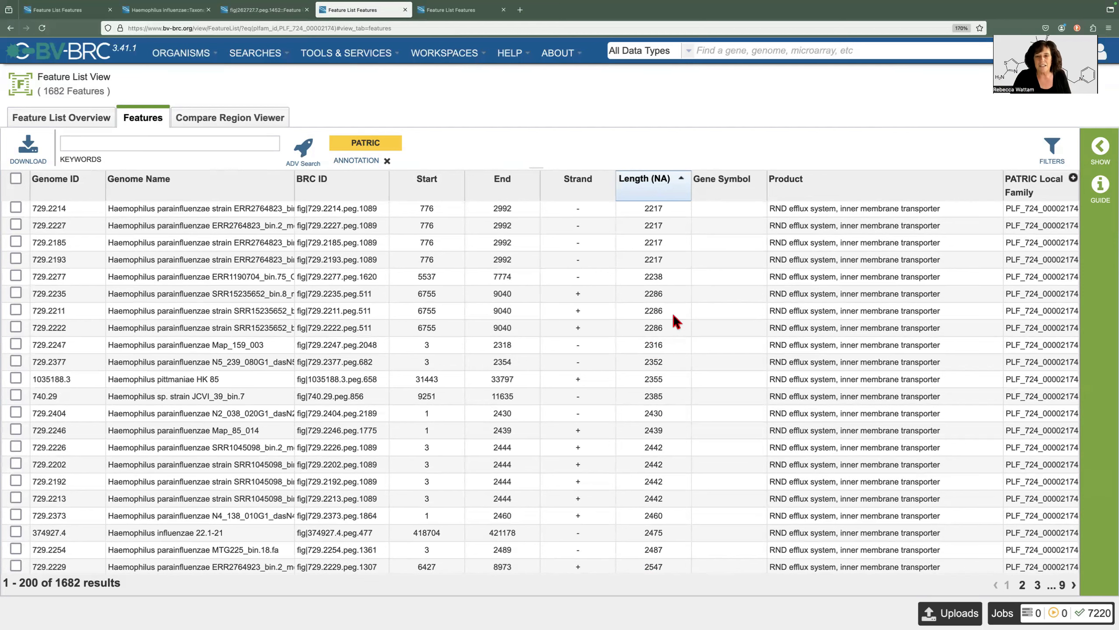
scroll(672, 312, "up", 5)
scroll(671, 312, "down", 5)
scroll(672, 316, "down", 1)
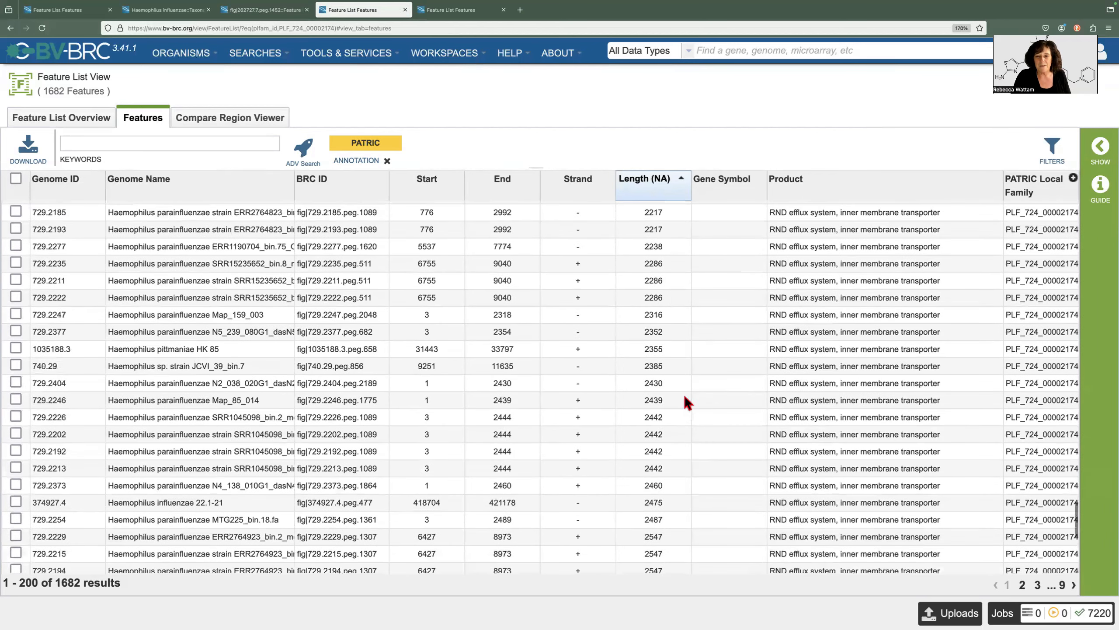
Add the 2442-nucleotide acrB feature fig|729.2226.peg.1089 to the existing feature group H_influenzae_AMR.
left_click(654, 416)
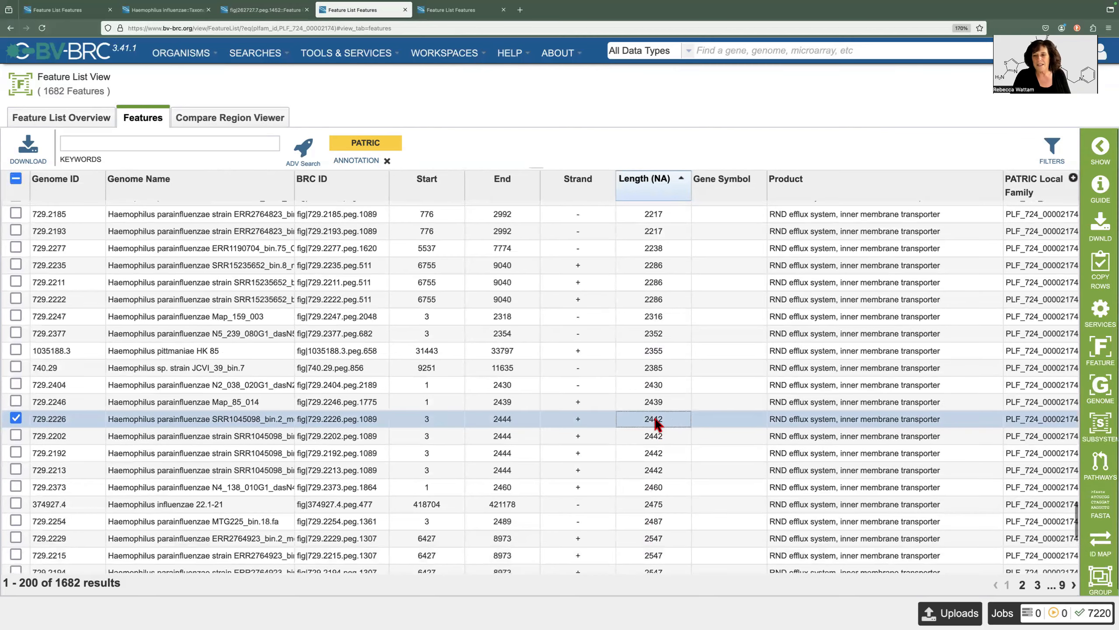
left_click(1101, 575)
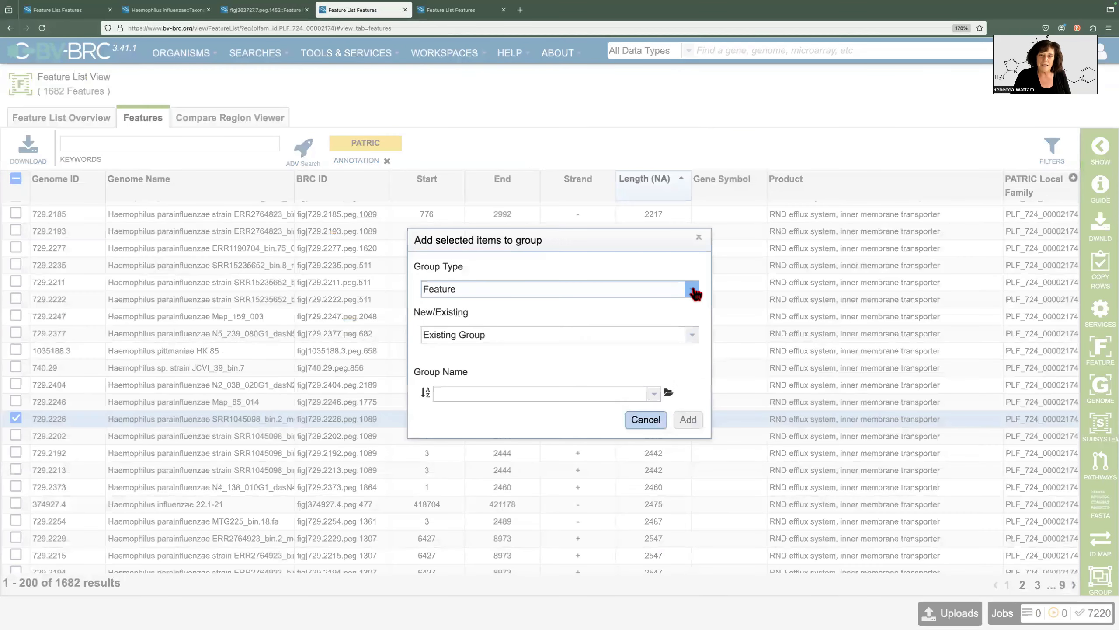
left_click(691, 290)
left_click(662, 321)
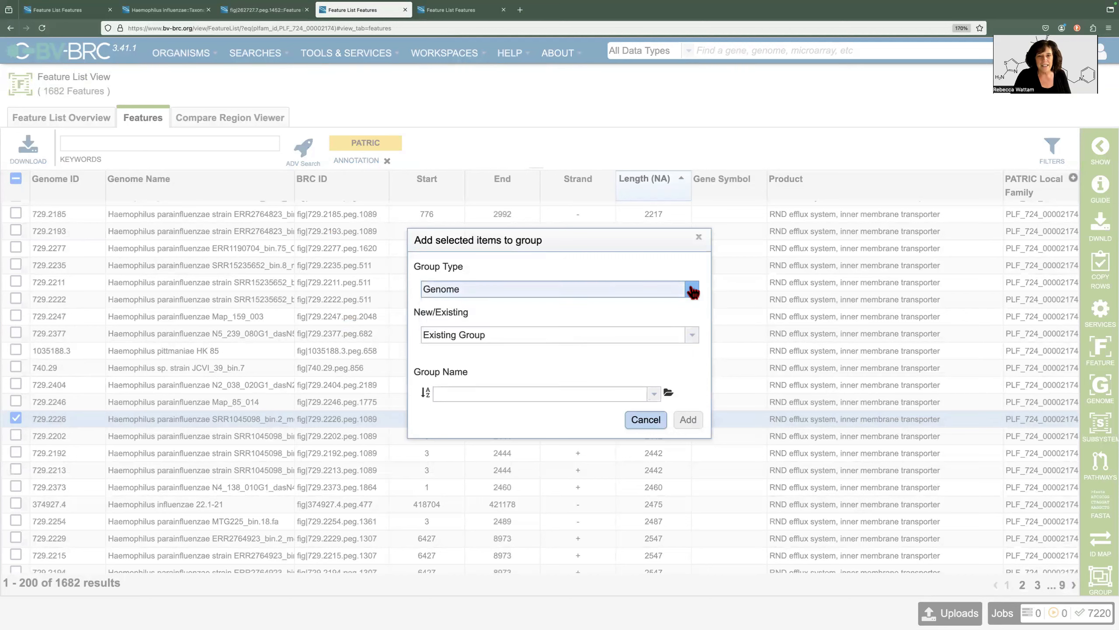
left_click(692, 289)
left_click(522, 305)
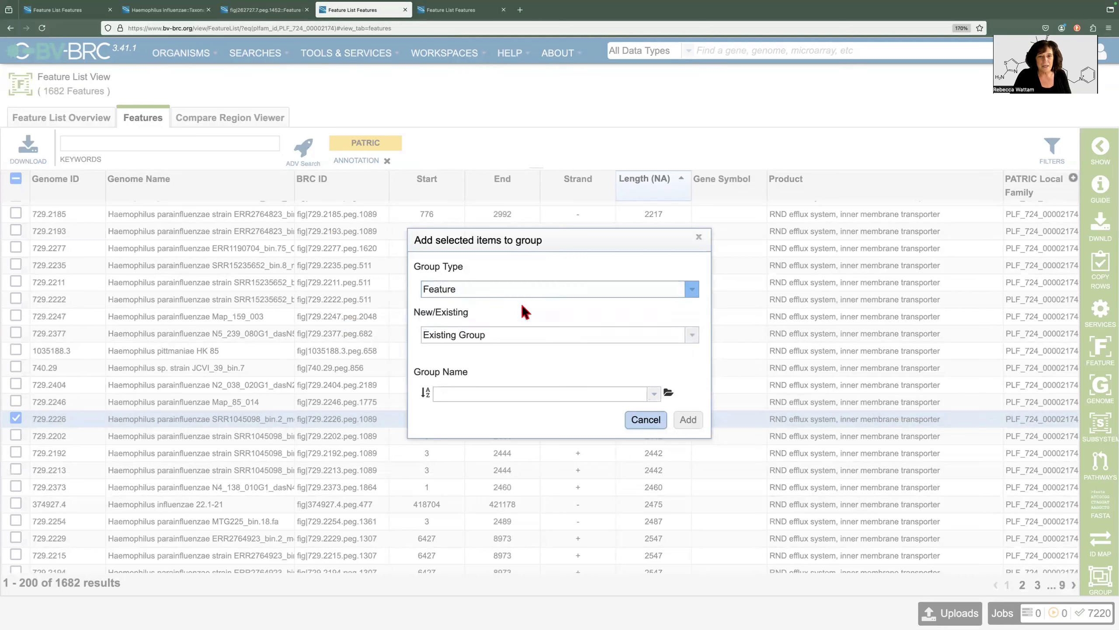
left_click(503, 392)
type("H")
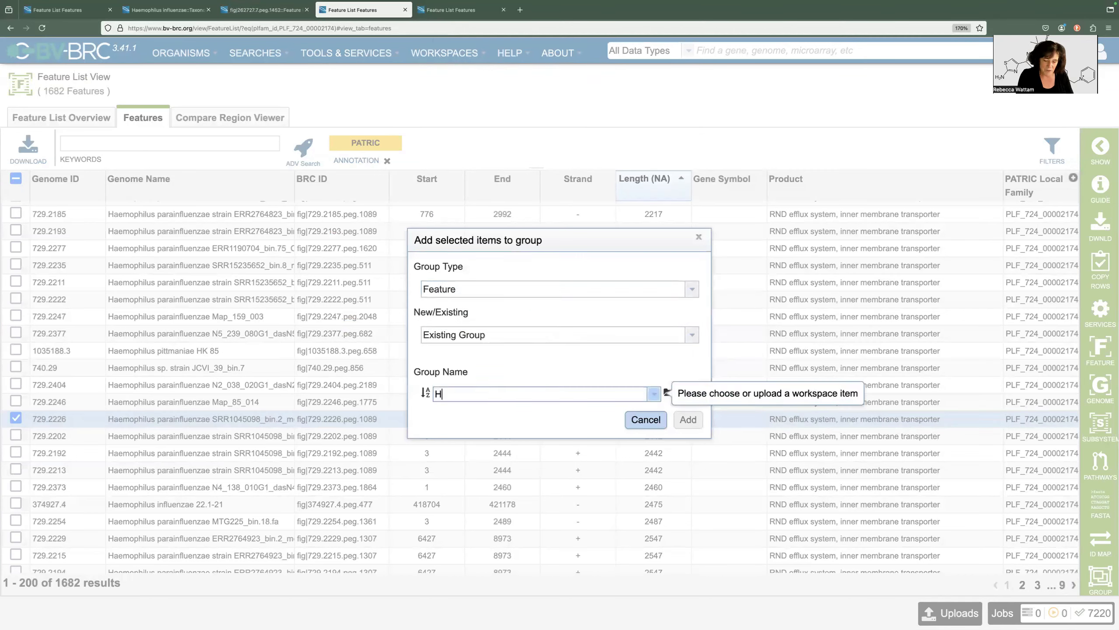
type("_")
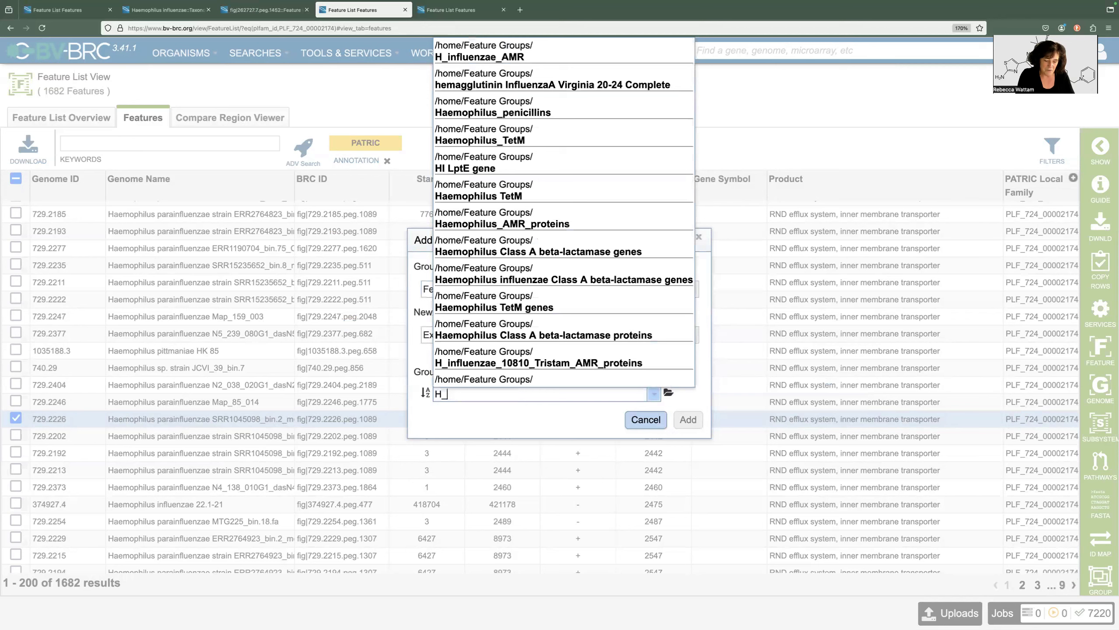
type("influenzae_AMR")
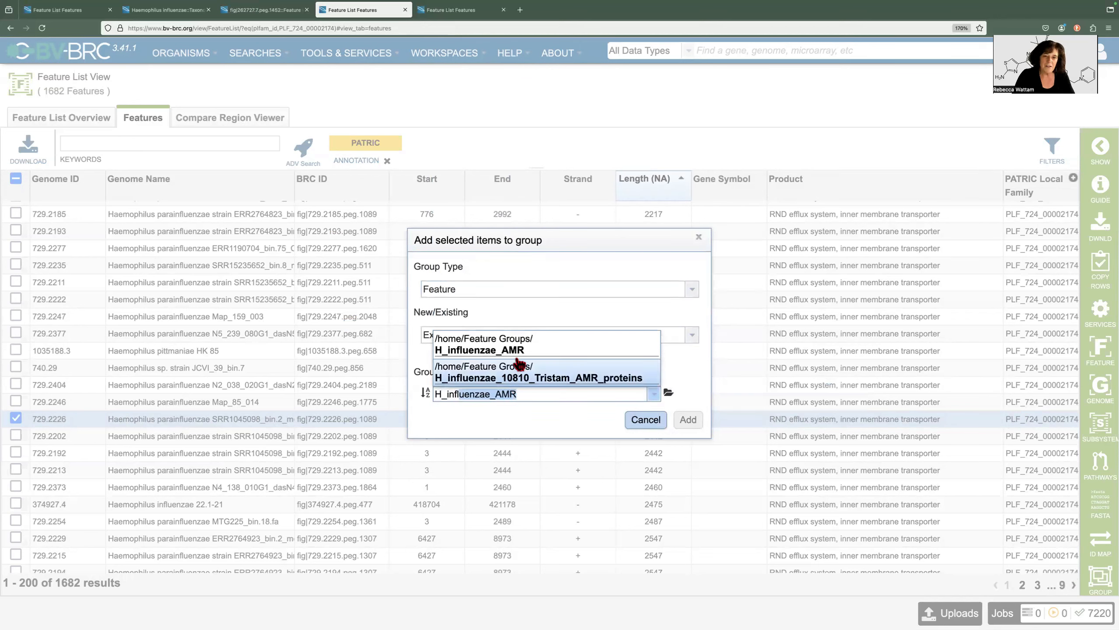
left_click(513, 352)
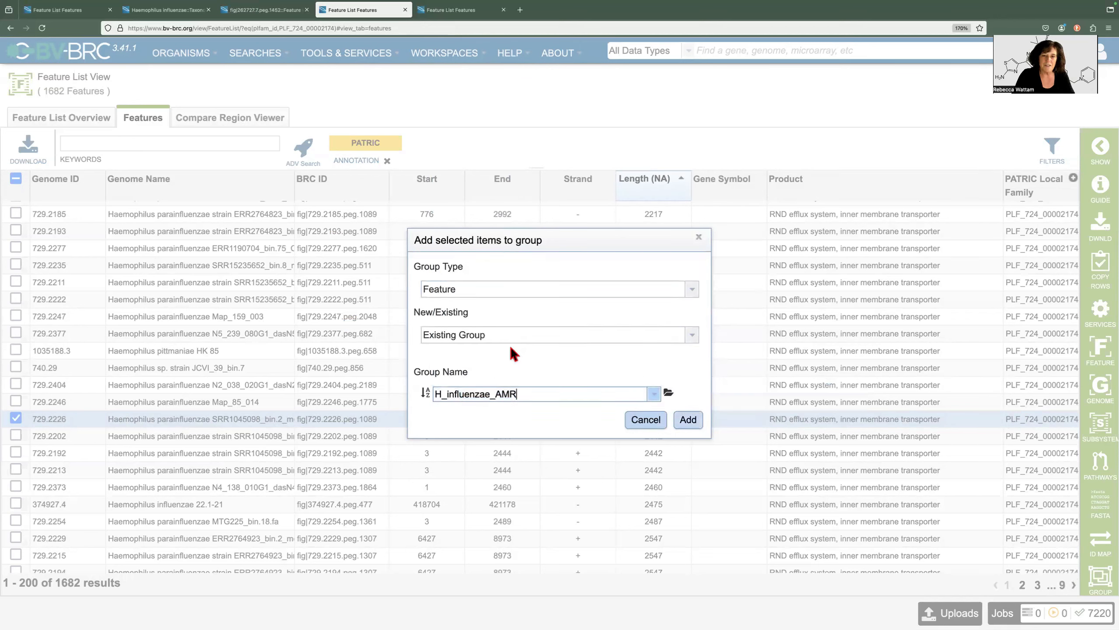
left_click(689, 422)
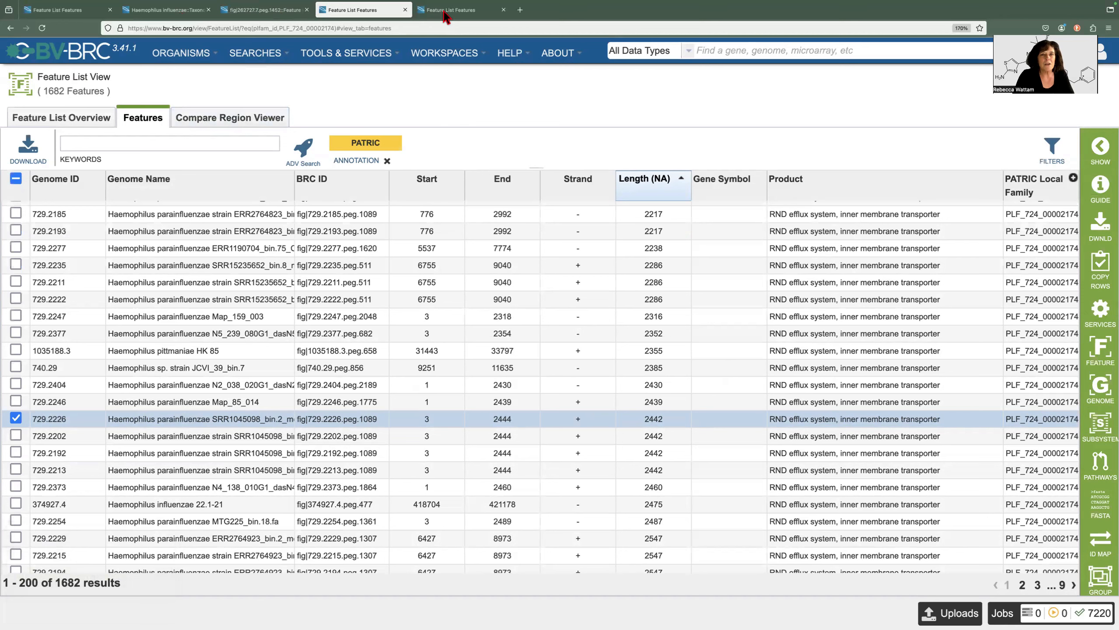
Return to the R2846 acrB feature page, open the Haemophilus influenzae taxon's features, and search them for tet.
left_click(261, 12)
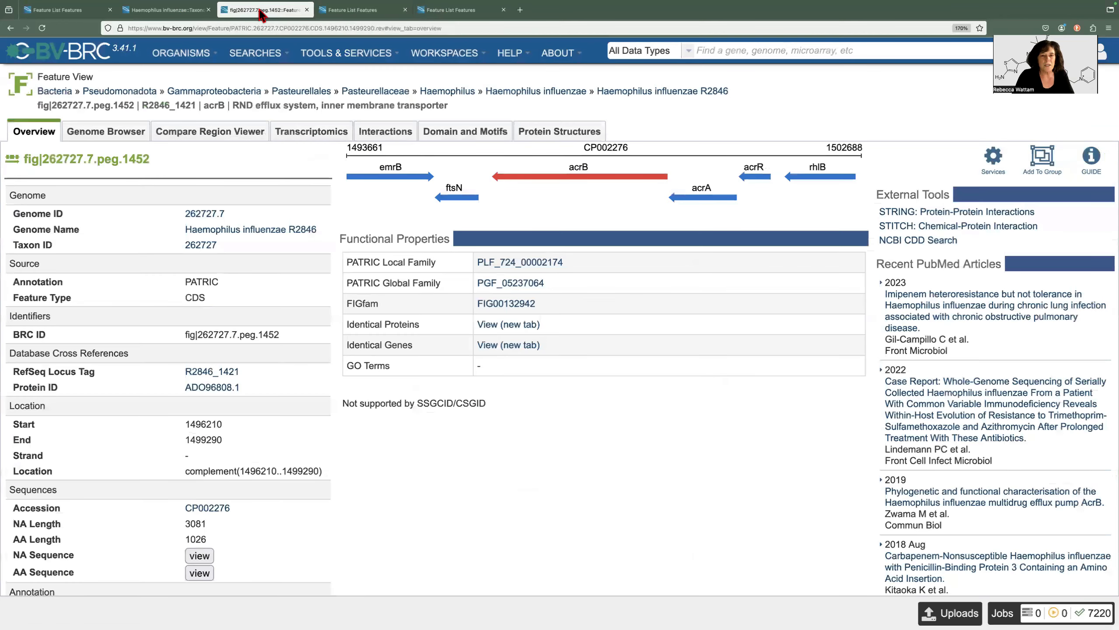
left_click(534, 93)
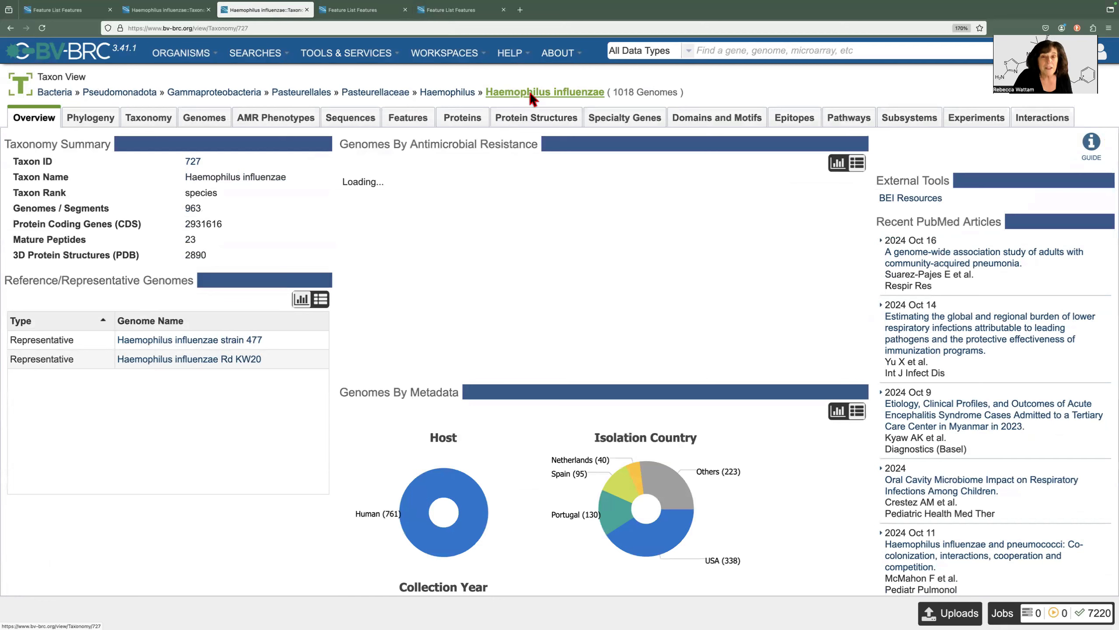
left_click(414, 123)
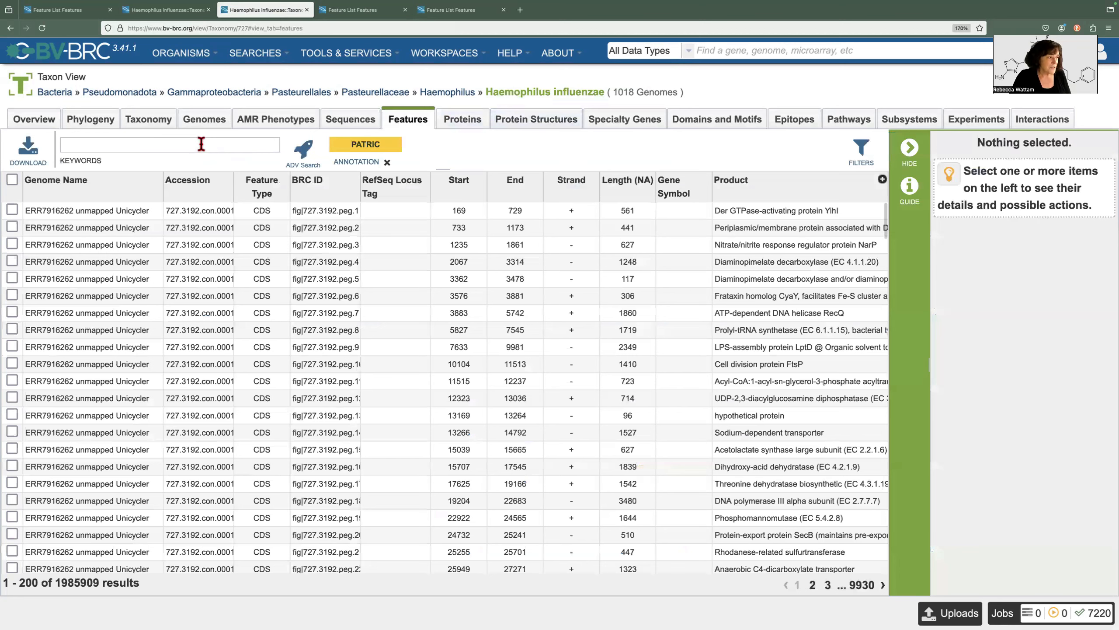
left_click(201, 144)
type("tet")
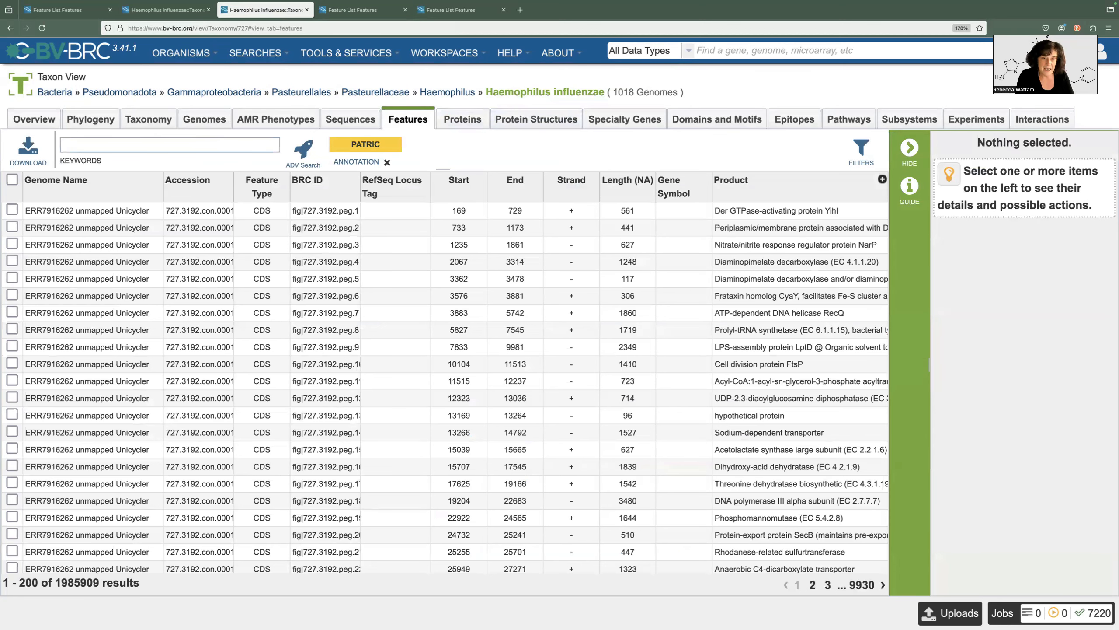
key("Return")
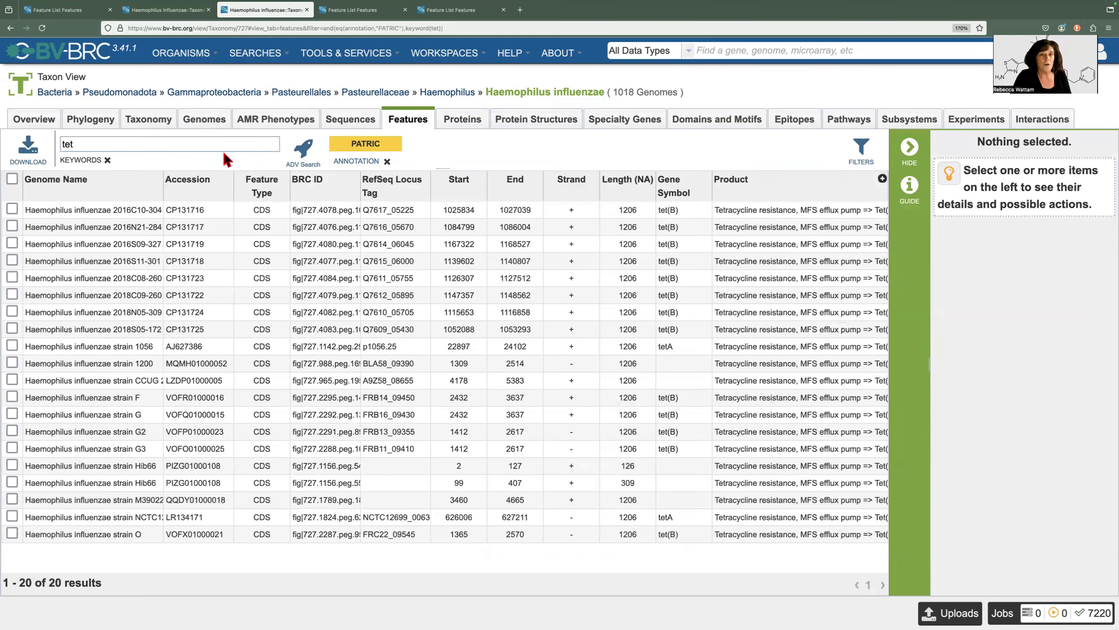
Narrow the Haemophilus influenzae feature search to tetM.
type("M")
key("Return")
left_click_drag(86, 144, 57, 150)
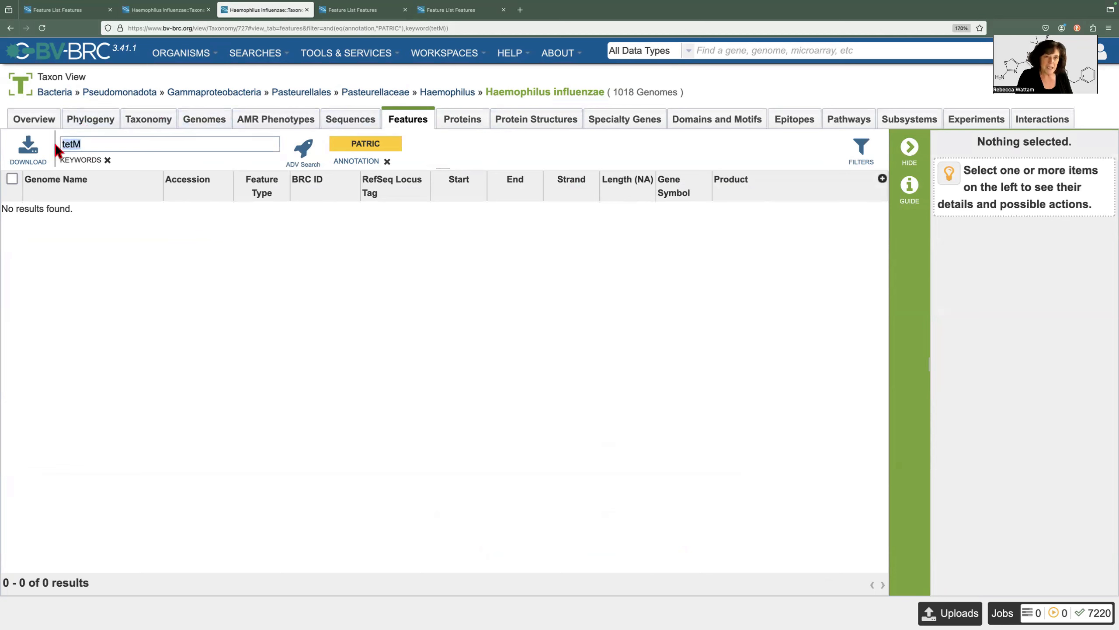
Switch to the features of the whole Haemophilus genus and search them for tetM.
left_click(454, 98)
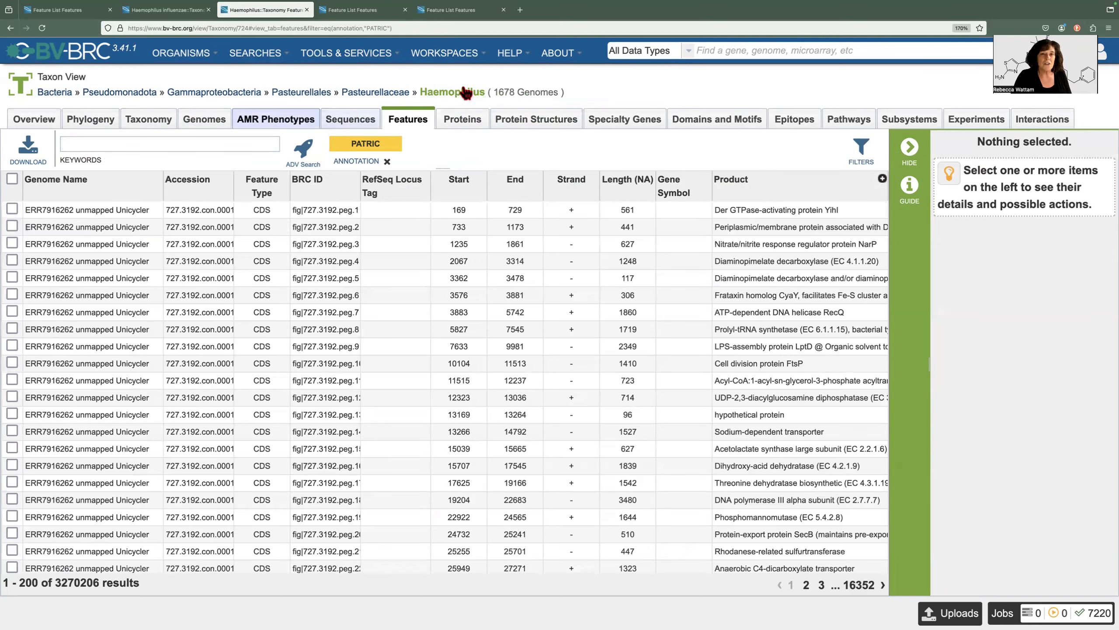
left_click(170, 144)
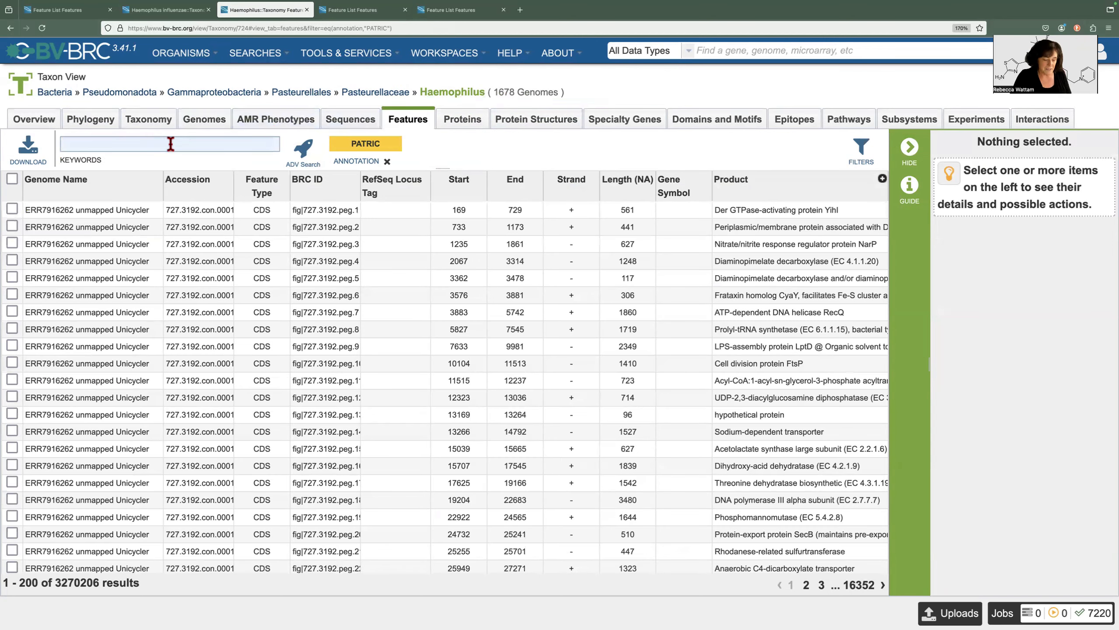
type("tetM")
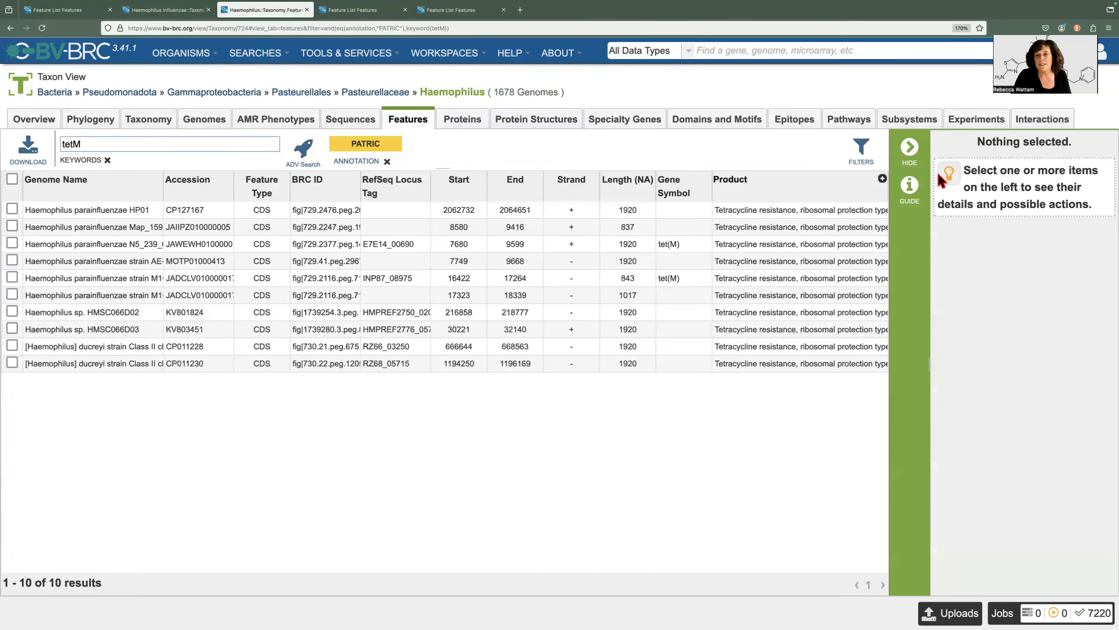
Add the PATRIC Local Family column to the tetM results and remove Accession, Feature Type and RefSeq Locus Tag.
left_click(884, 181)
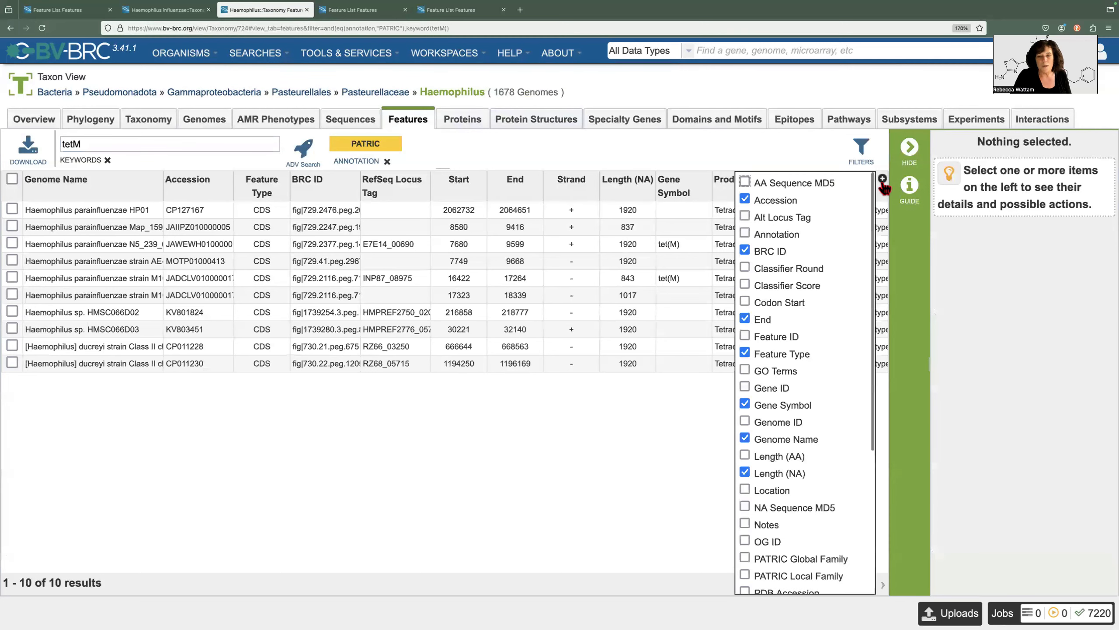
left_click(746, 575)
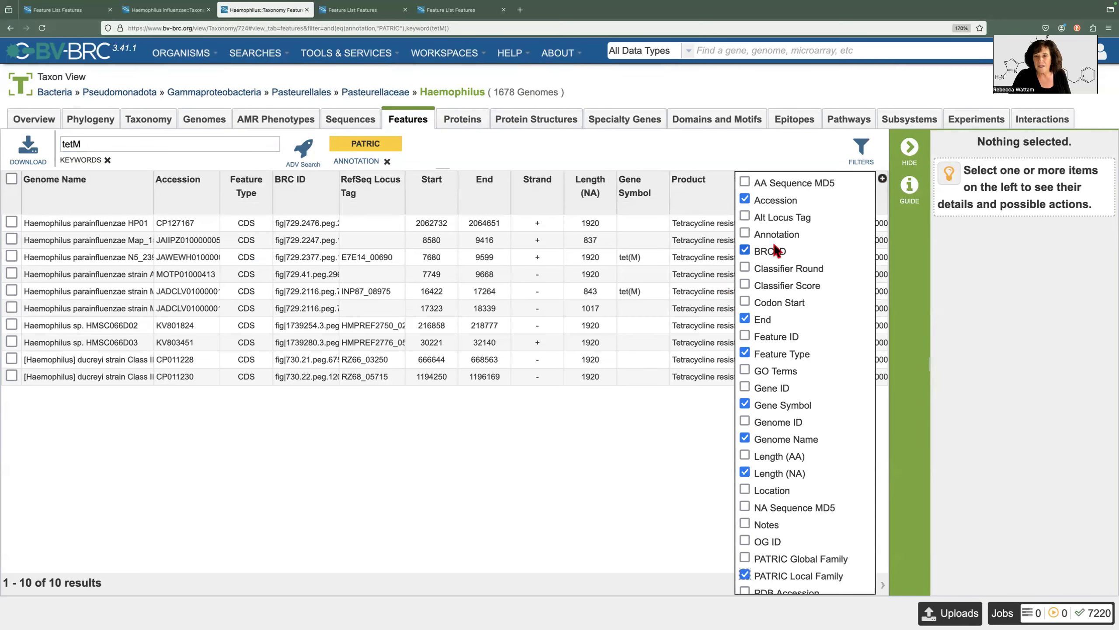
left_click(745, 200)
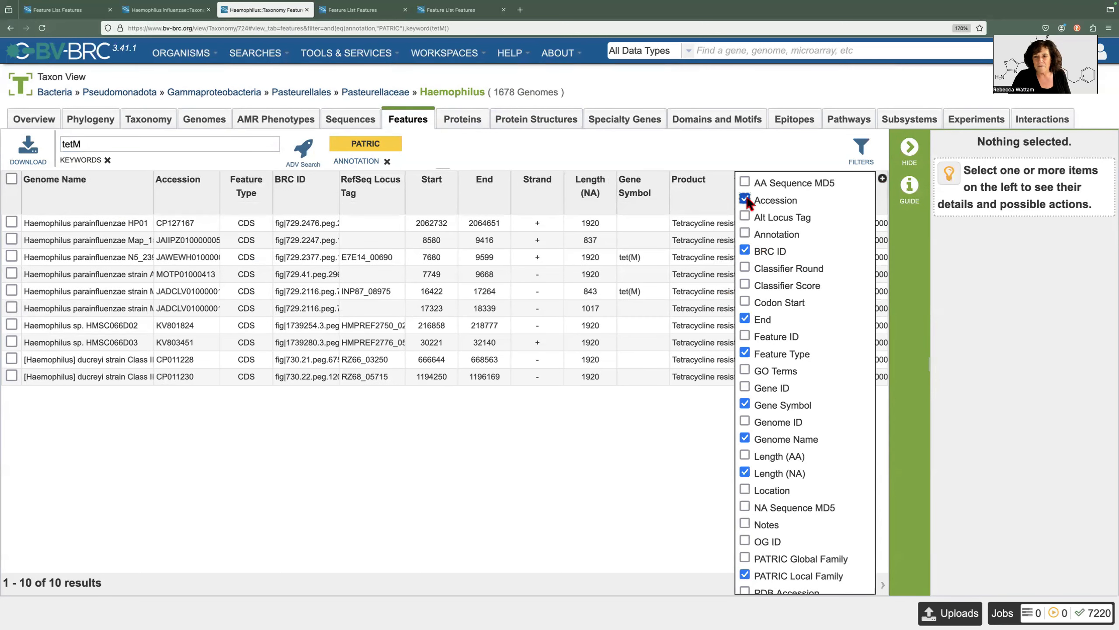
left_click(746, 354)
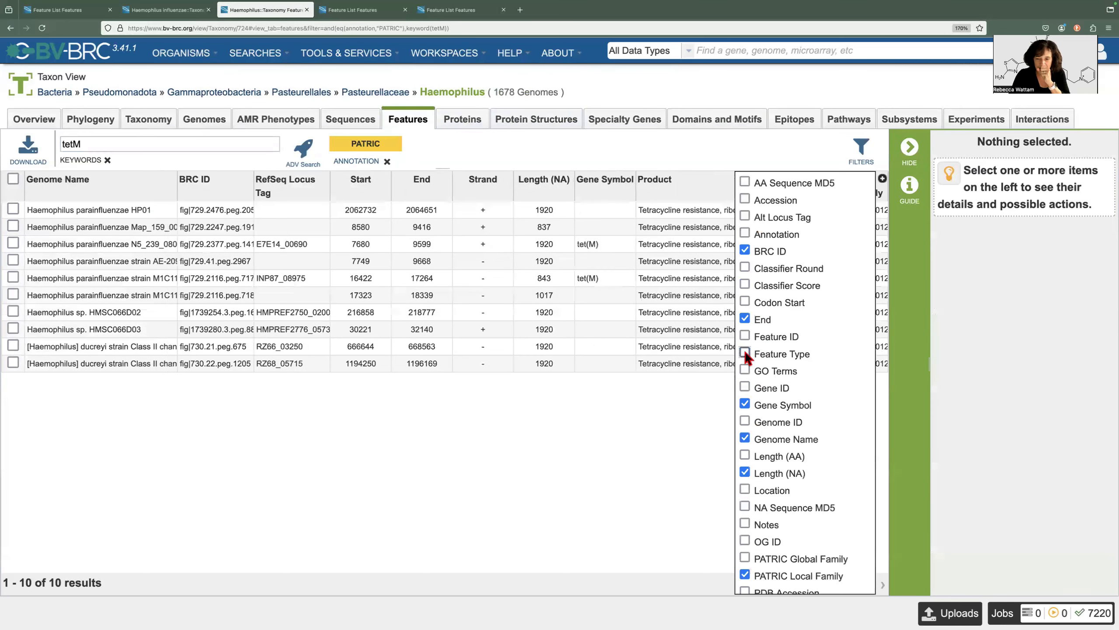
scroll(826, 448, "down", 5)
left_click(745, 462)
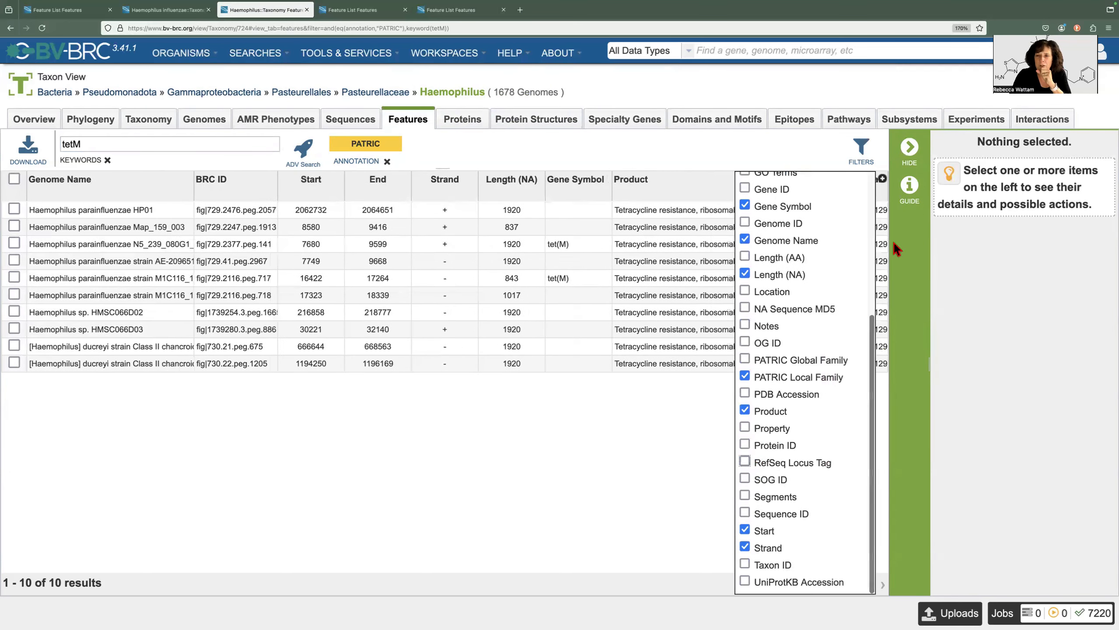
left_click(881, 178)
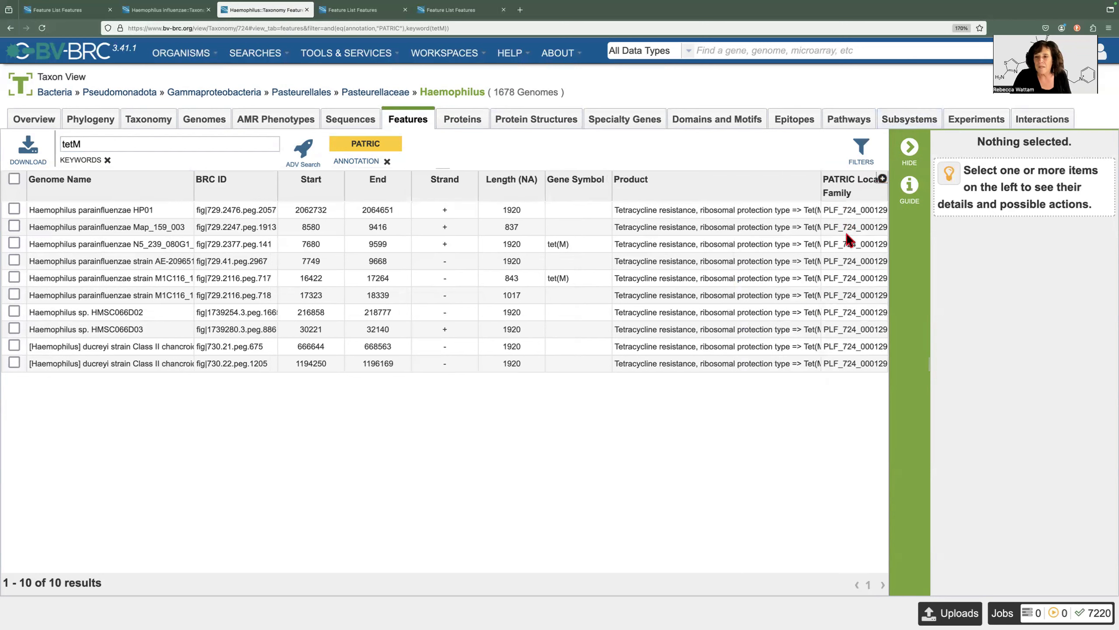
Add the tet(M) feature fig|729.2377.peg.141 of Haemophilus parainfluenzae N5_239_080G1 to the existing feature group H_influenzae_AMR.
left_click(776, 250)
left_click(910, 579)
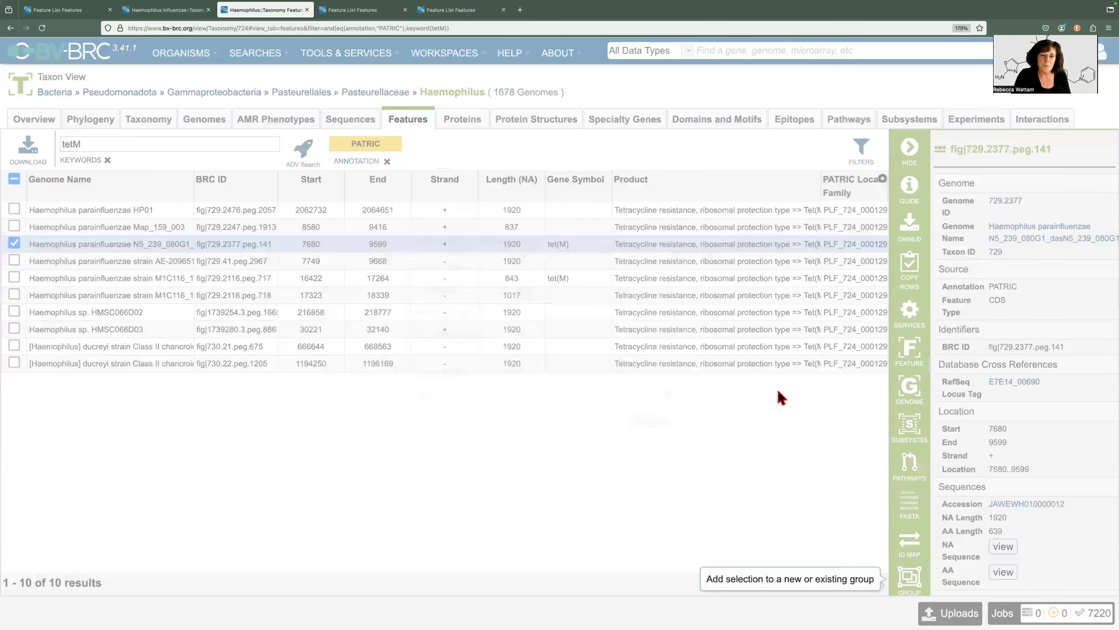
left_click(691, 289)
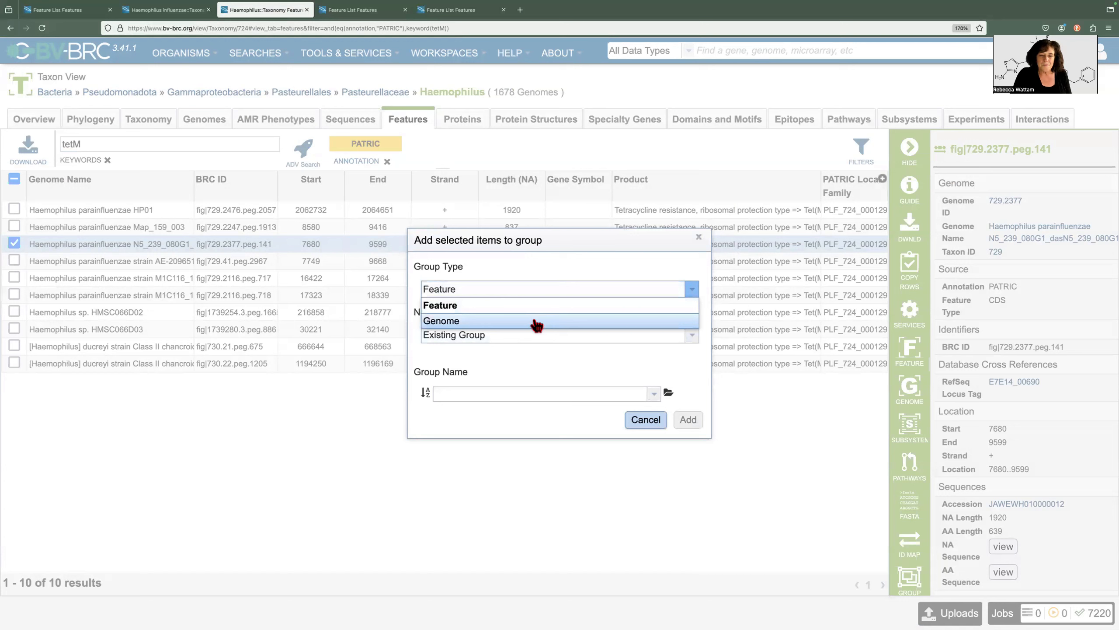
left_click(537, 322)
left_click(691, 289)
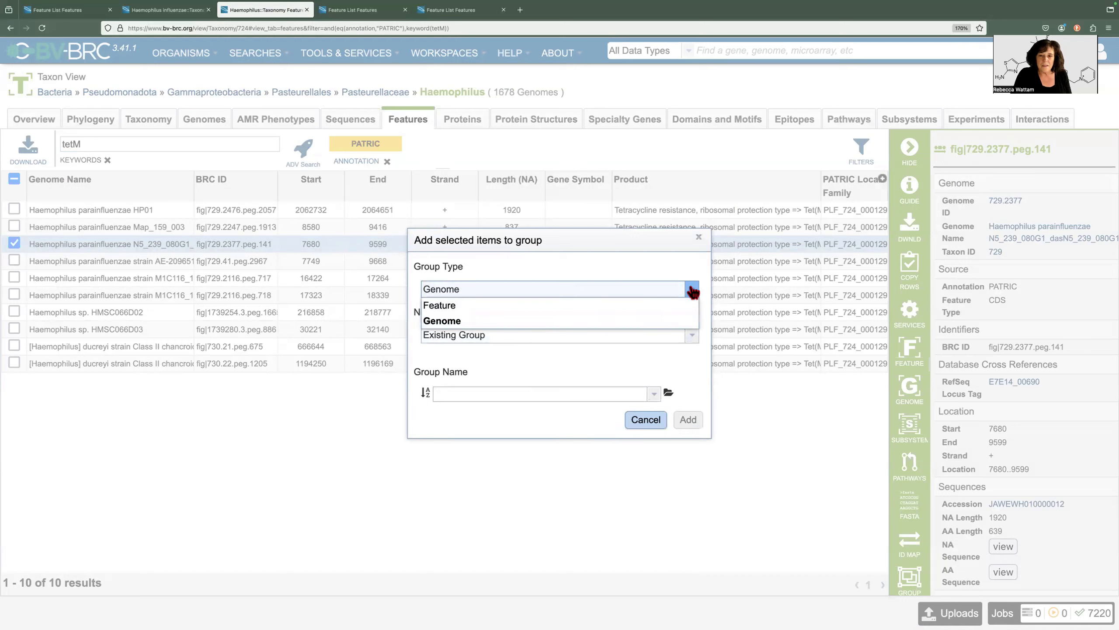
left_click(457, 305)
left_click(456, 394)
type("H")
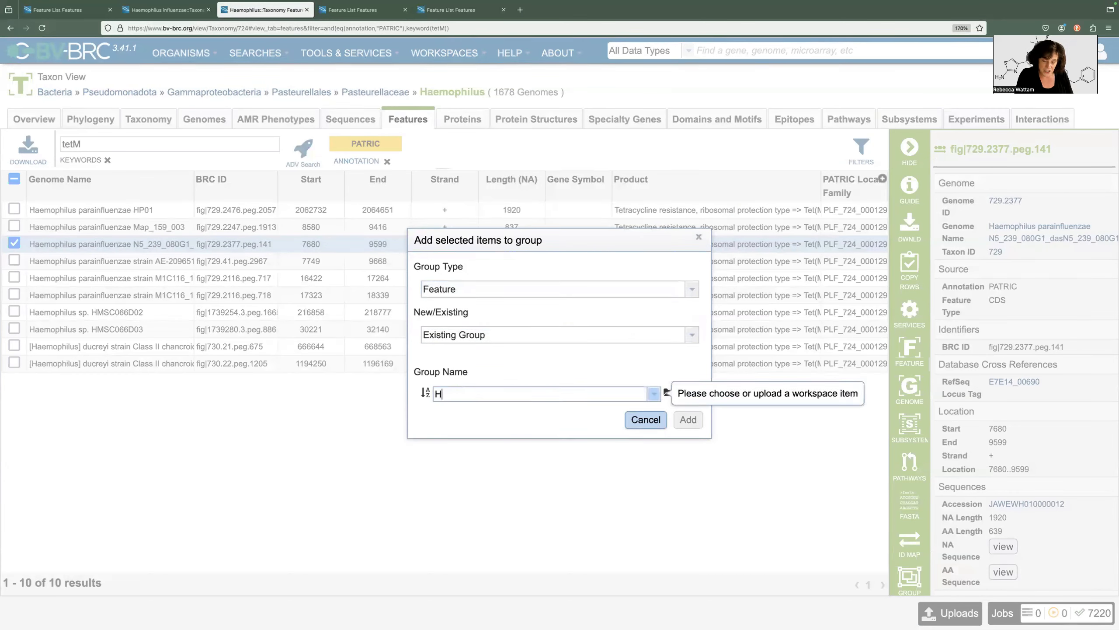
type("_influenzae_AMR")
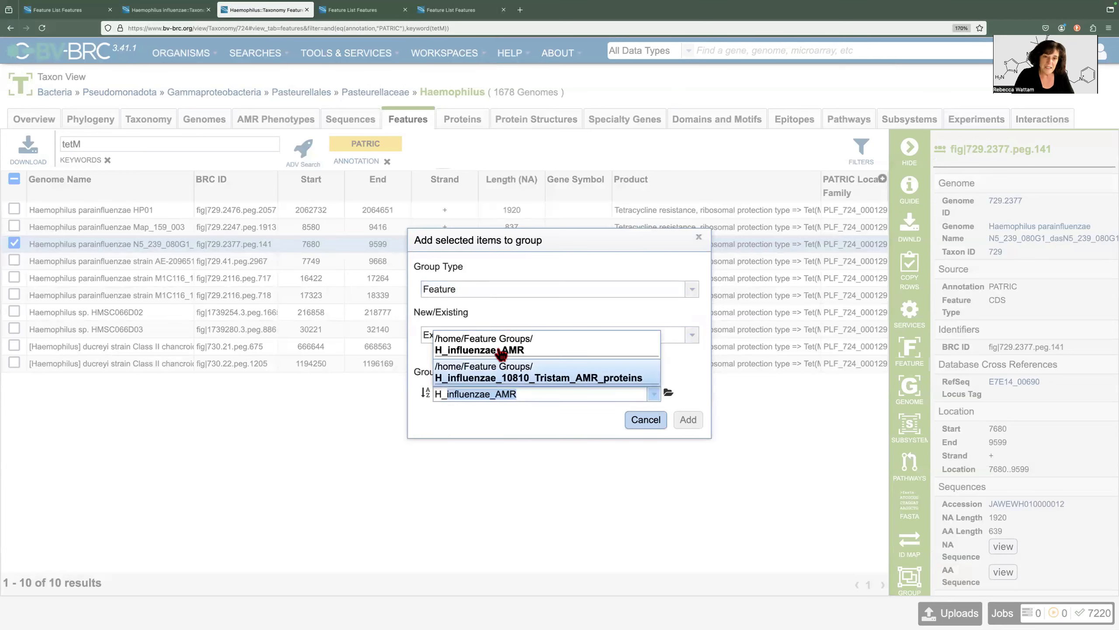
left_click(507, 351)
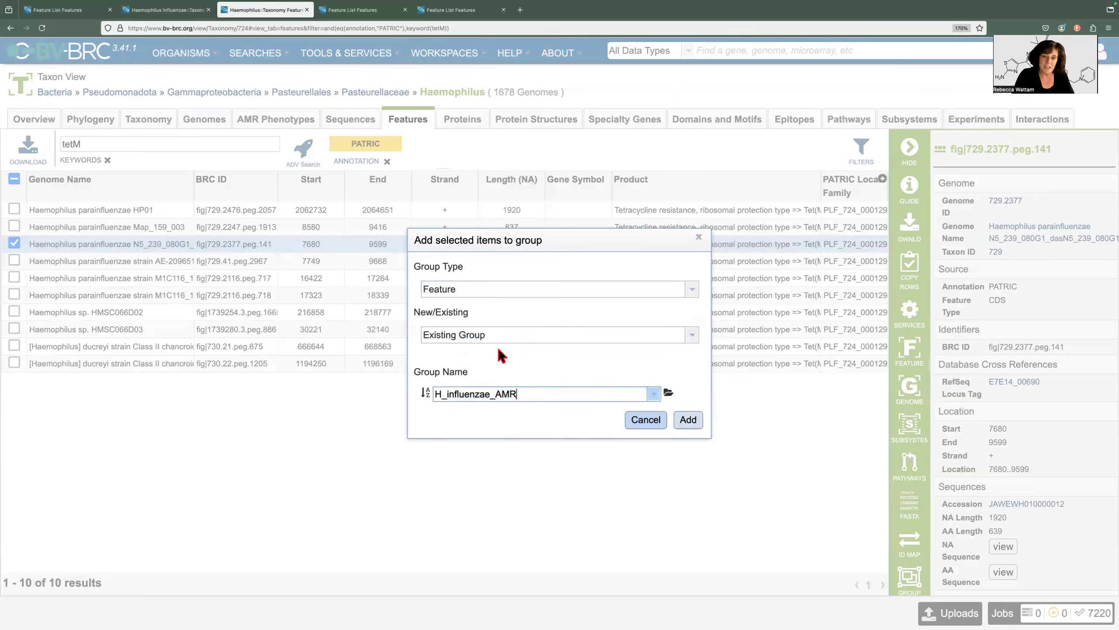
left_click(686, 420)
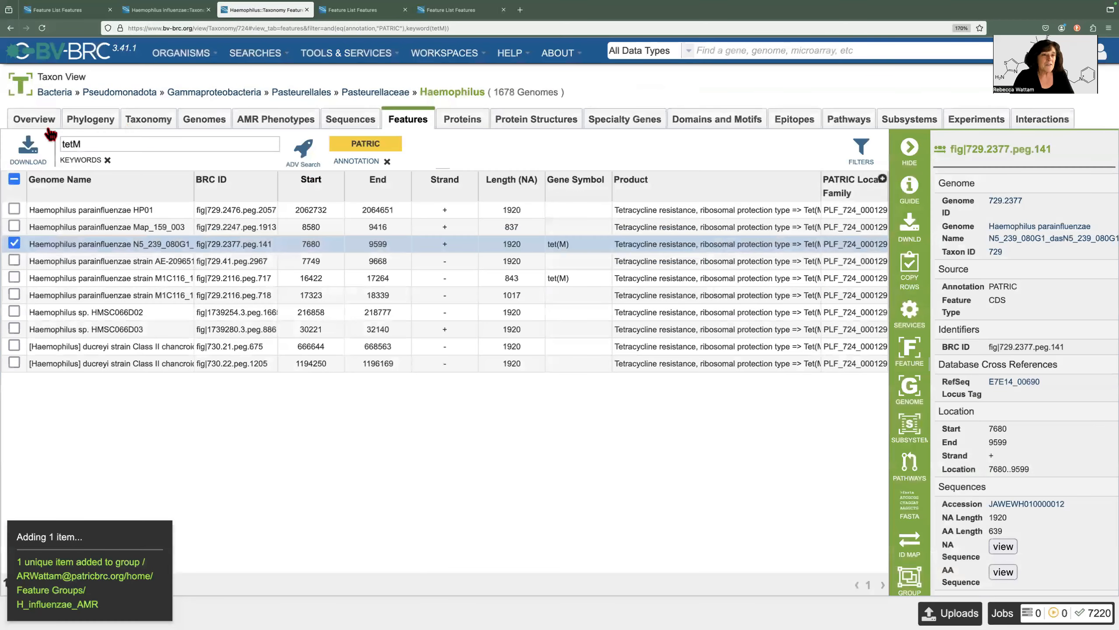
Search the Haemophilus genus features for tetK instead of tetM.
left_click(159, 151)
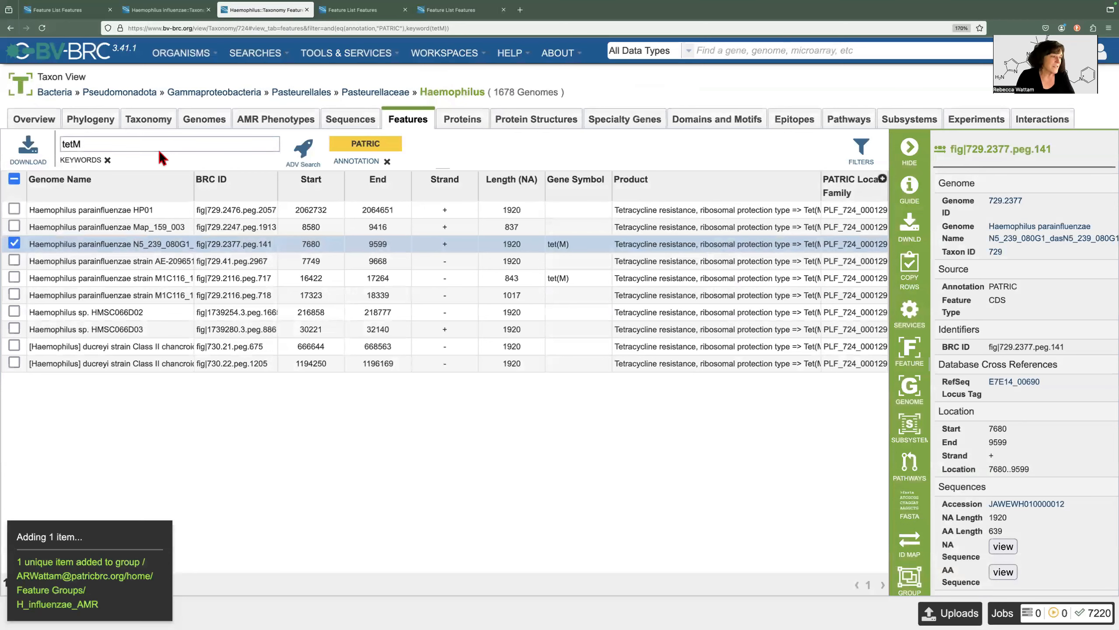
key("BackSpace")
key("Return")
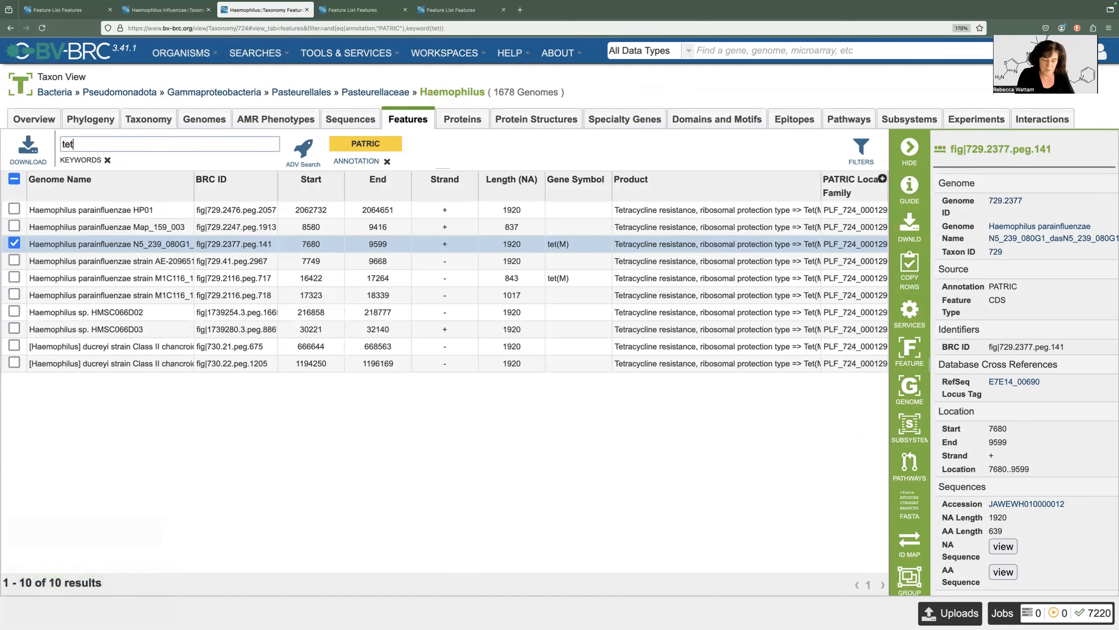
type("K")
key("Return")
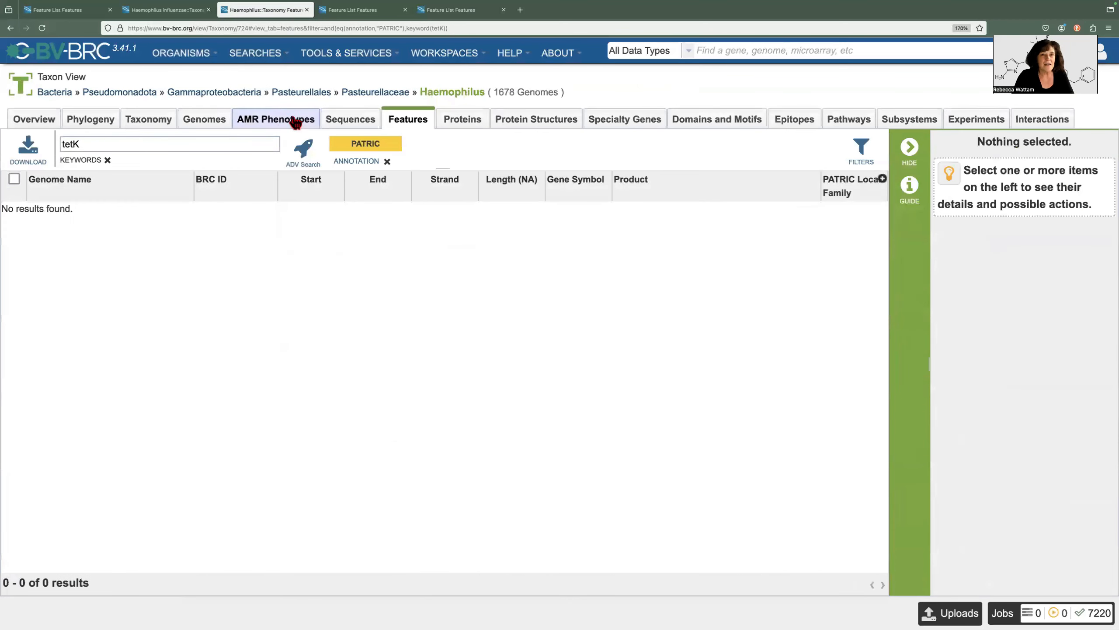
Move up to the features of the Pasteurellaceae family and search them for tetK.
left_click(387, 92)
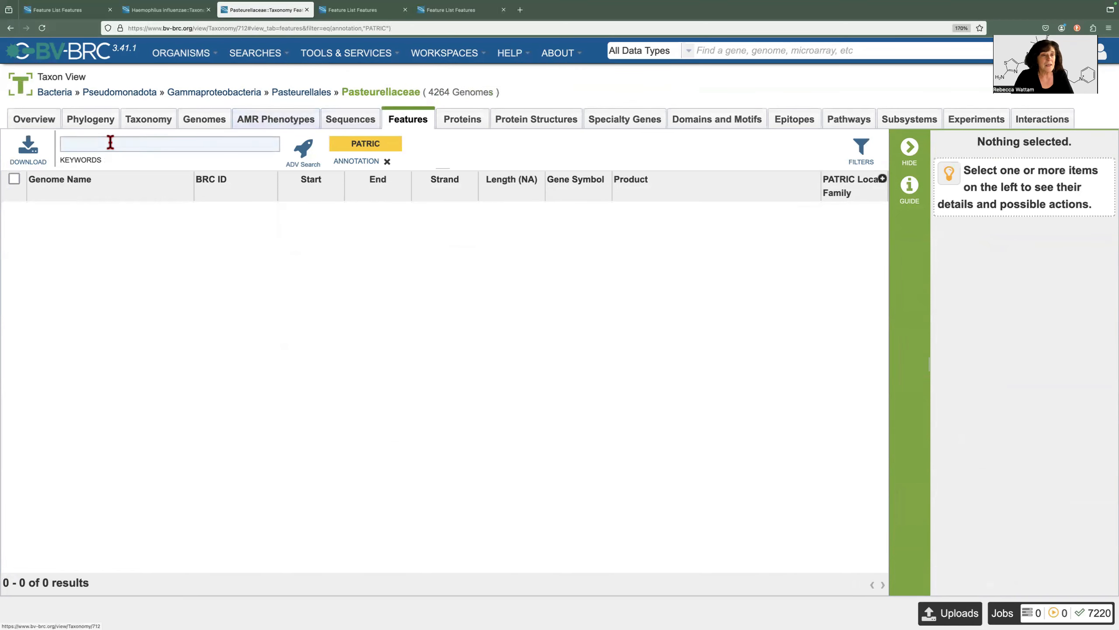
left_click(94, 142)
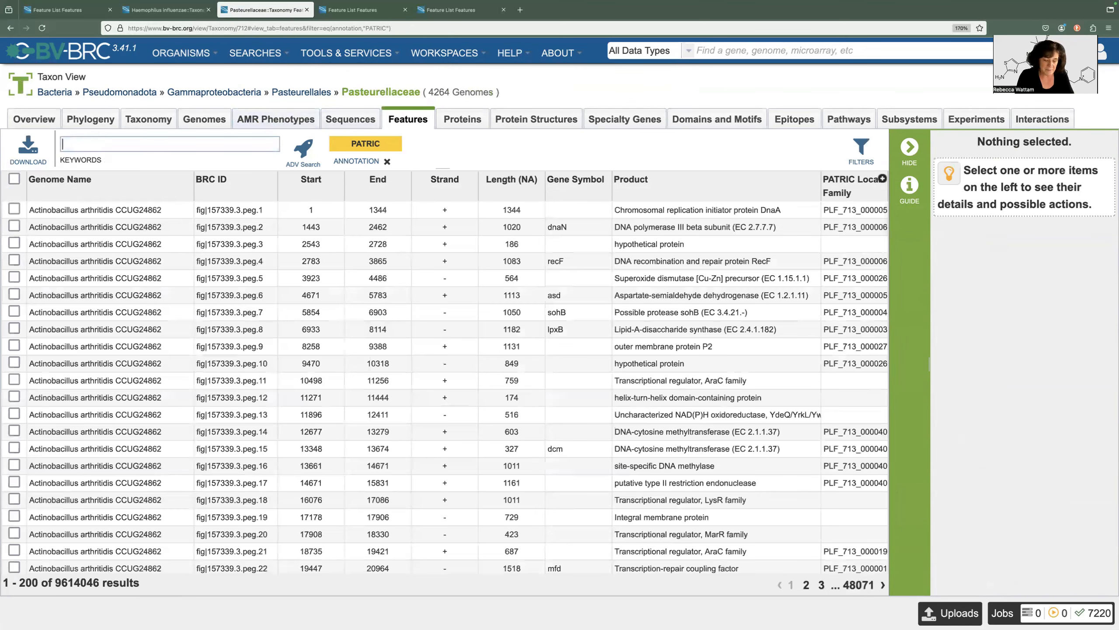
type("tetK")
key("Return")
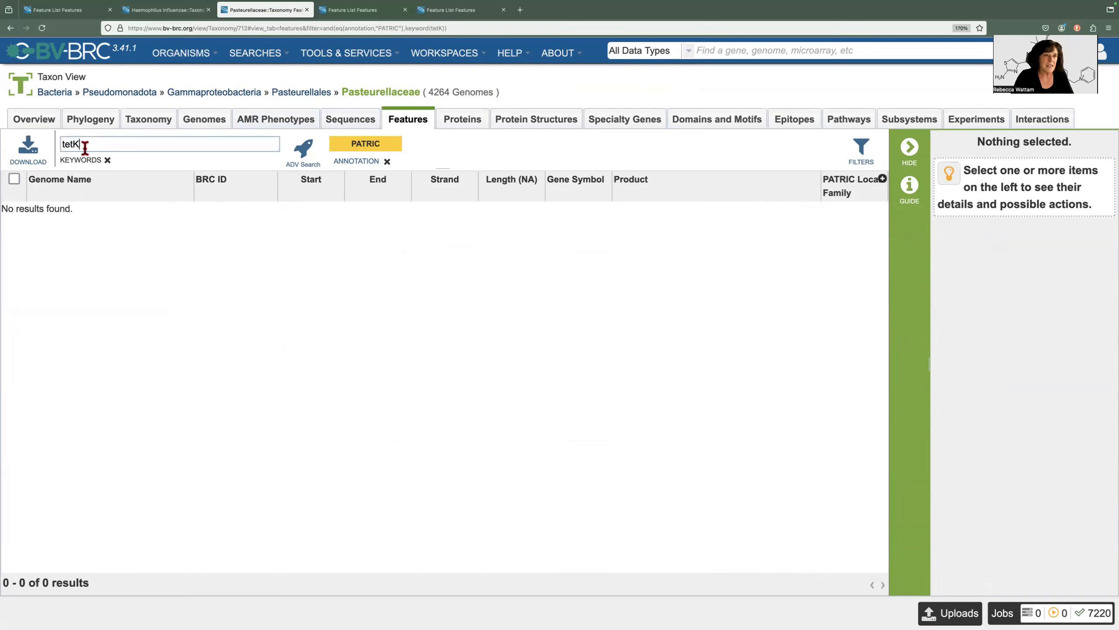
Copy the tetK keyword and search the features of the order Pasteurellales for it.
left_click_drag(85, 144, 38, 144)
key("super+c")
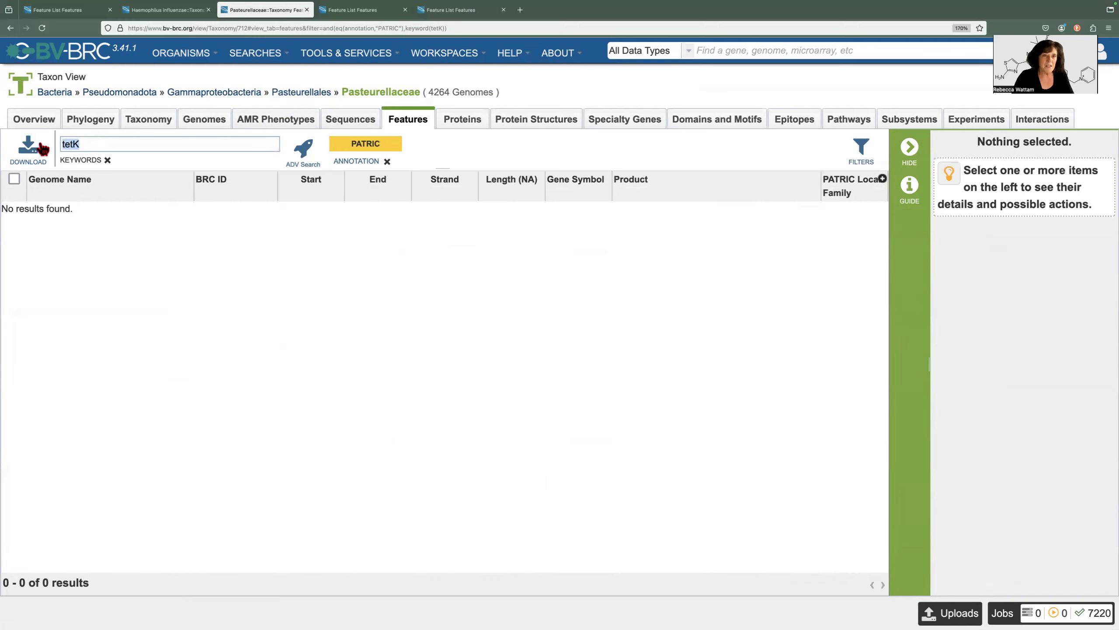
left_click(314, 93)
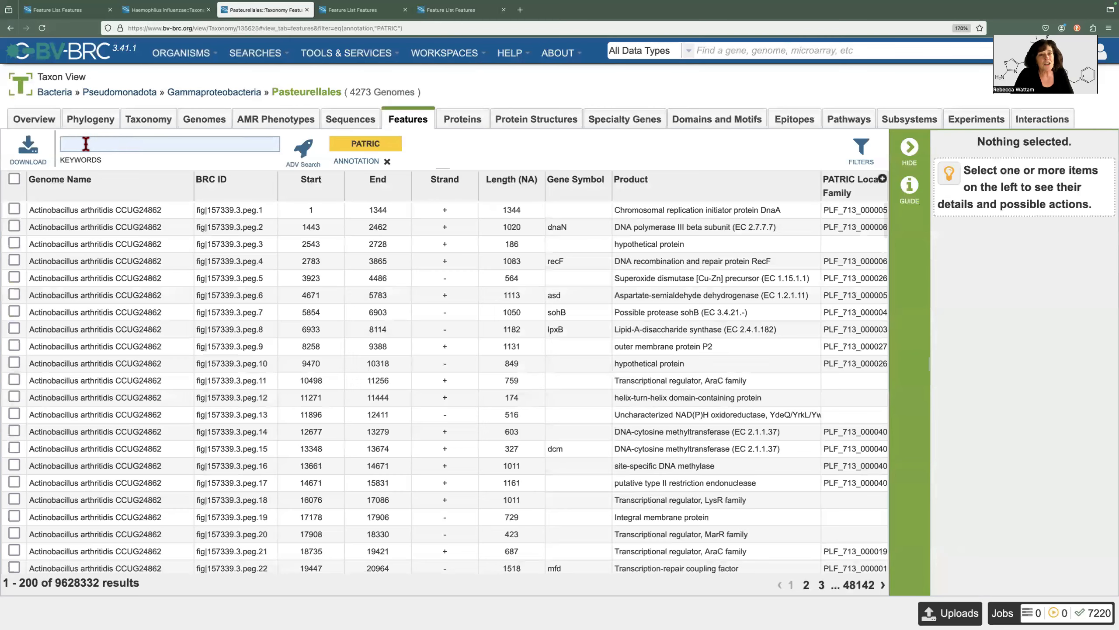
left_click(86, 144)
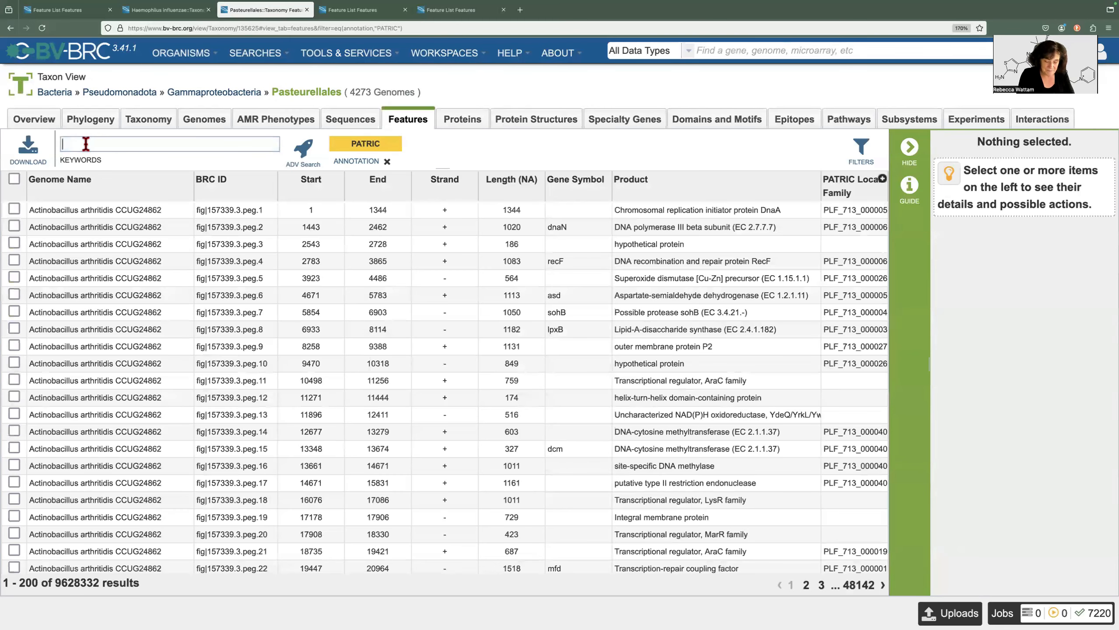
key("super+v")
key("Return")
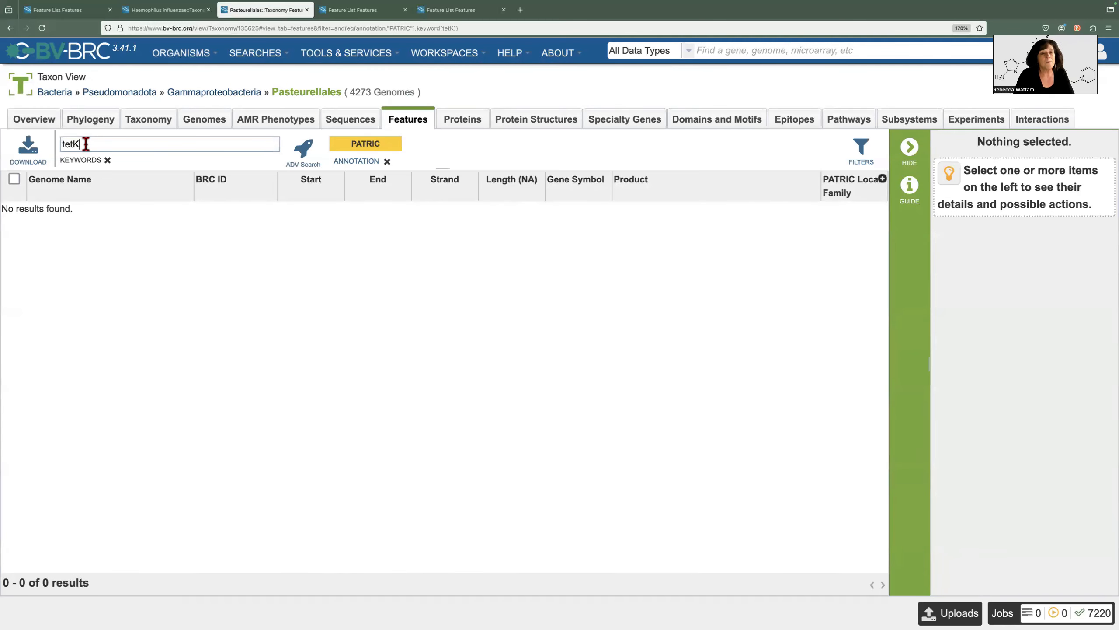
Move up to the features of the class Gammaproteobacteria and search them for tetK with a freshly entered keyword.
left_click(220, 95)
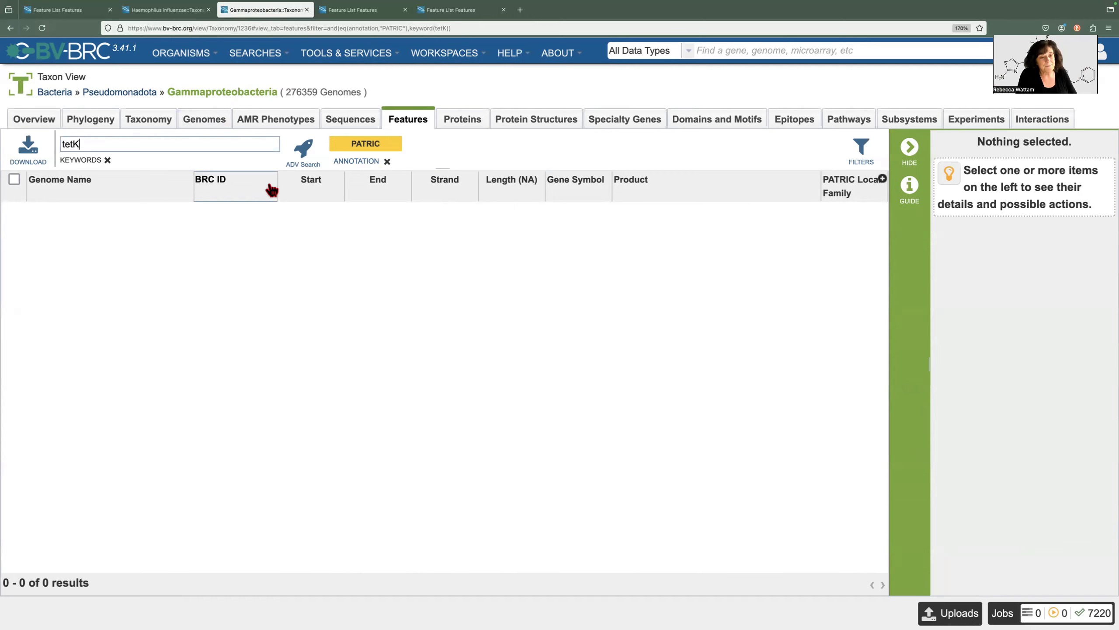
left_click(107, 162)
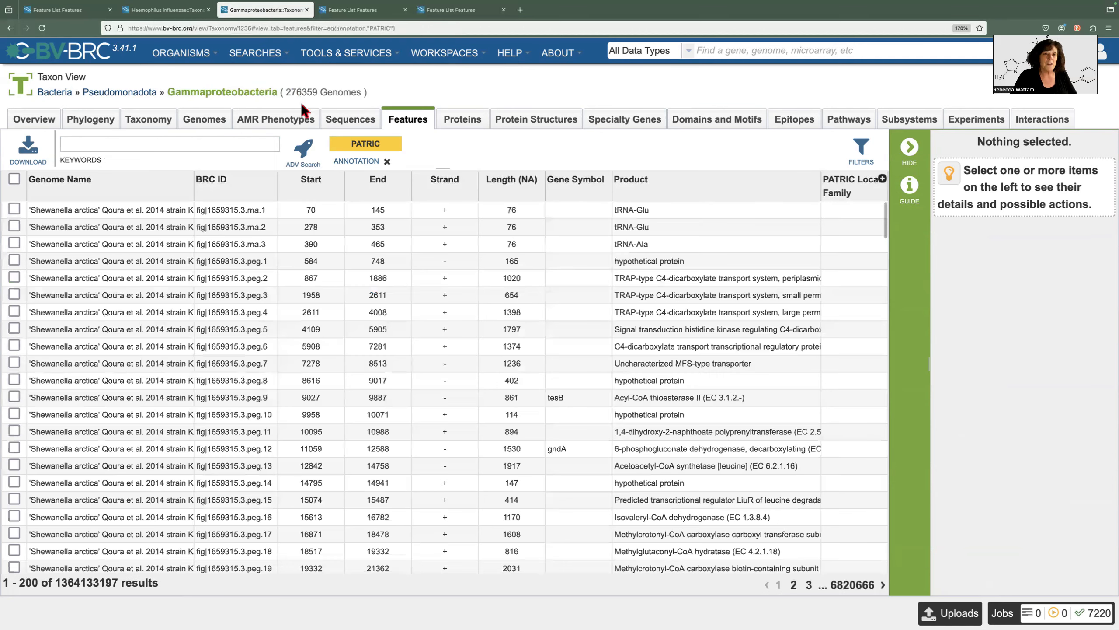
left_click(117, 143)
type("tetK")
key("Return")
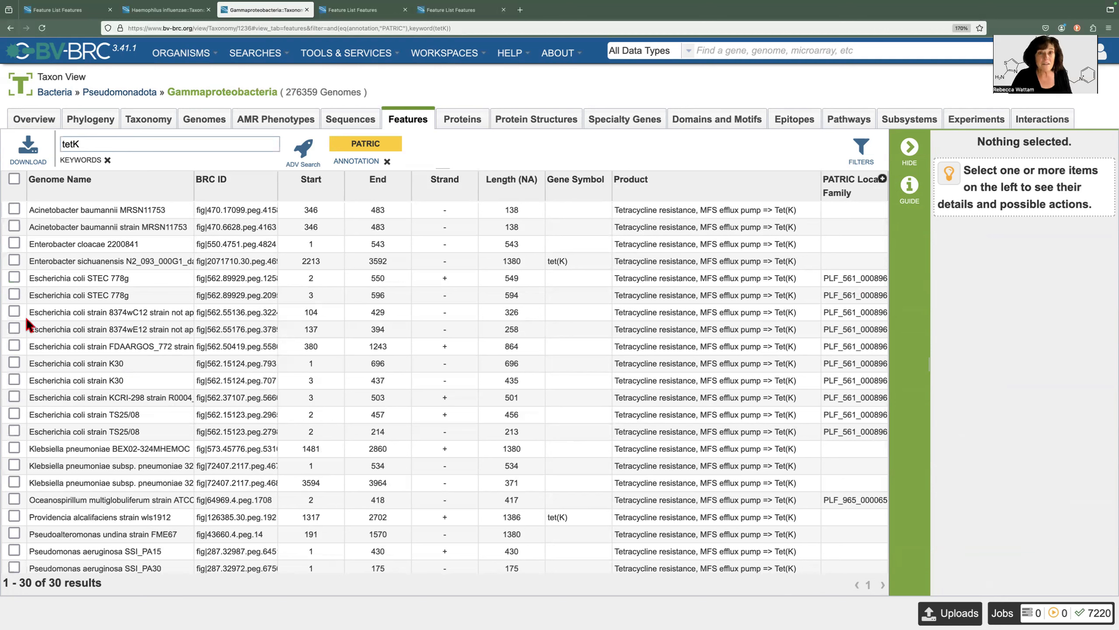
Add the PATRIC Global Family column to the tetK results and remove the Strand column.
left_click(882, 179)
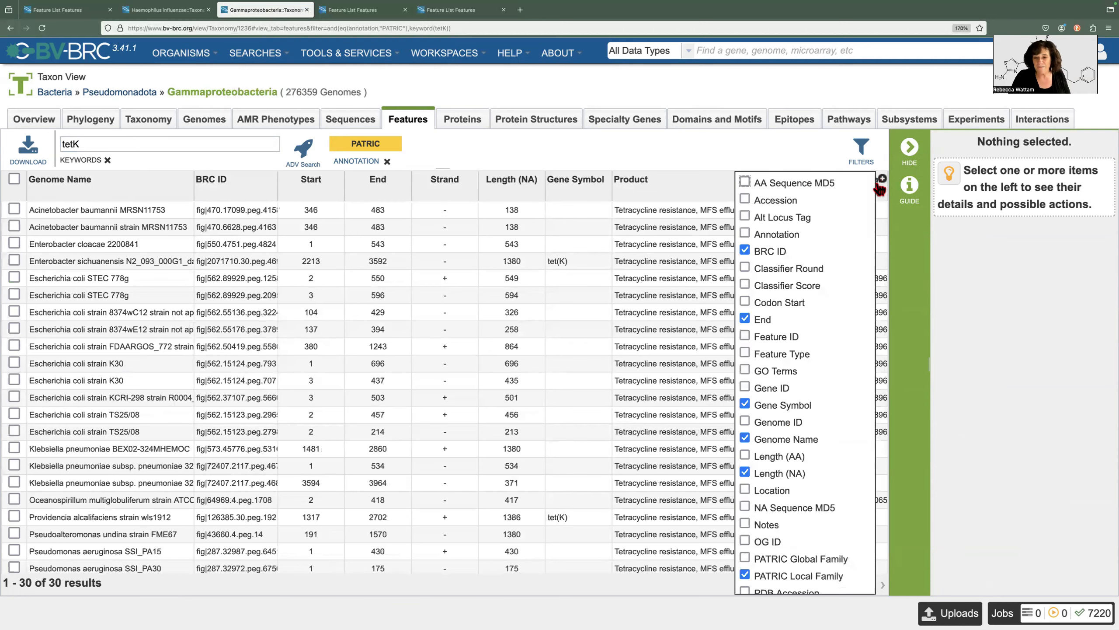
left_click(744, 558)
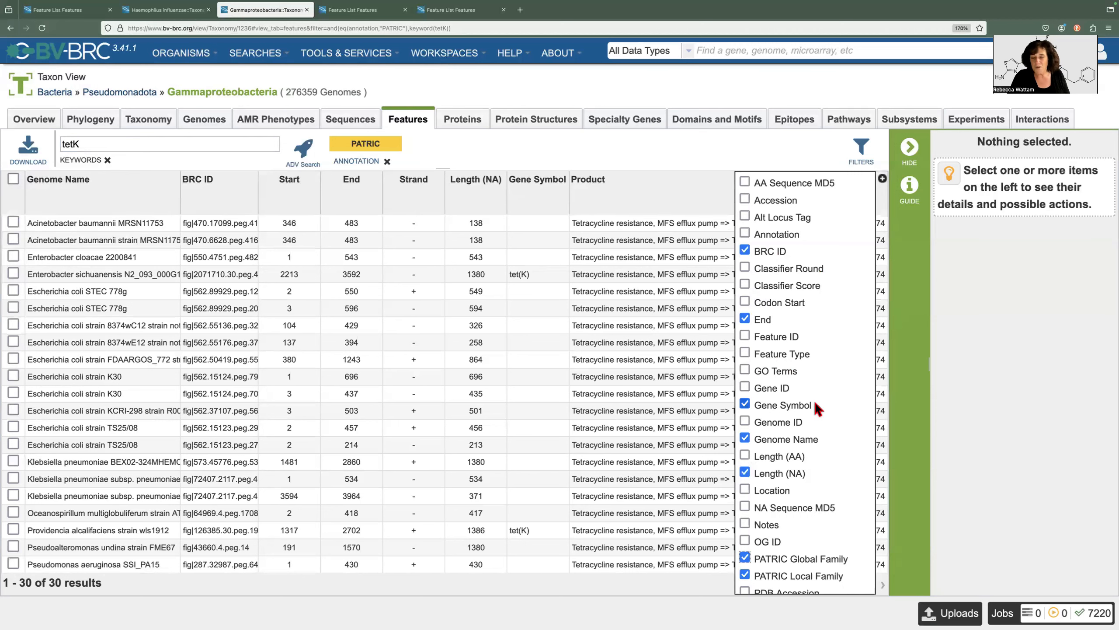
scroll(812, 395, "down", 5)
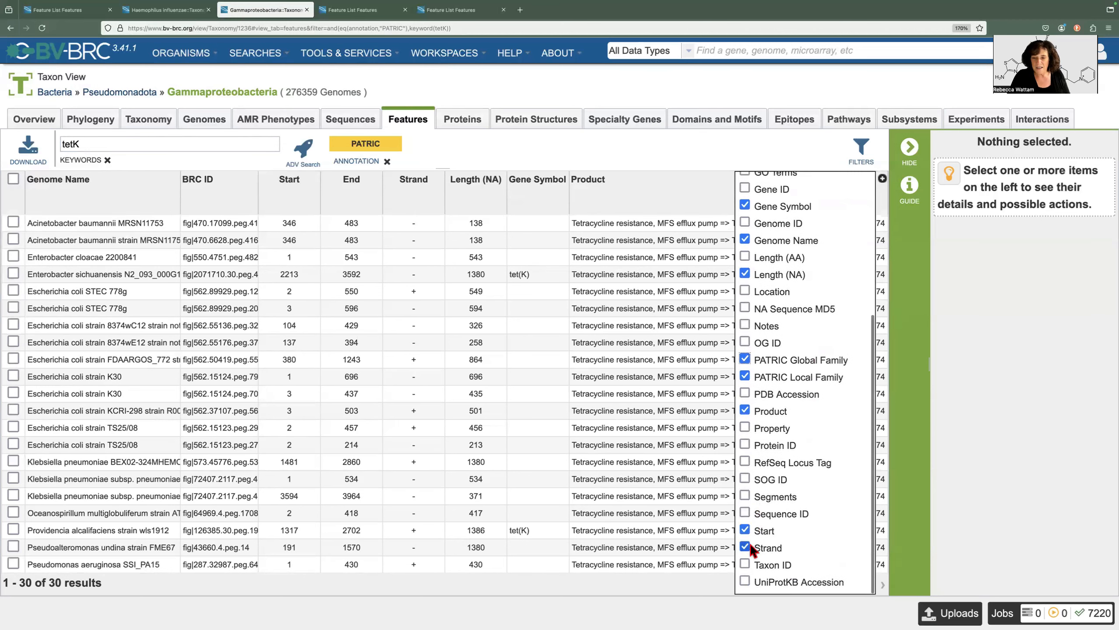
left_click(744, 546)
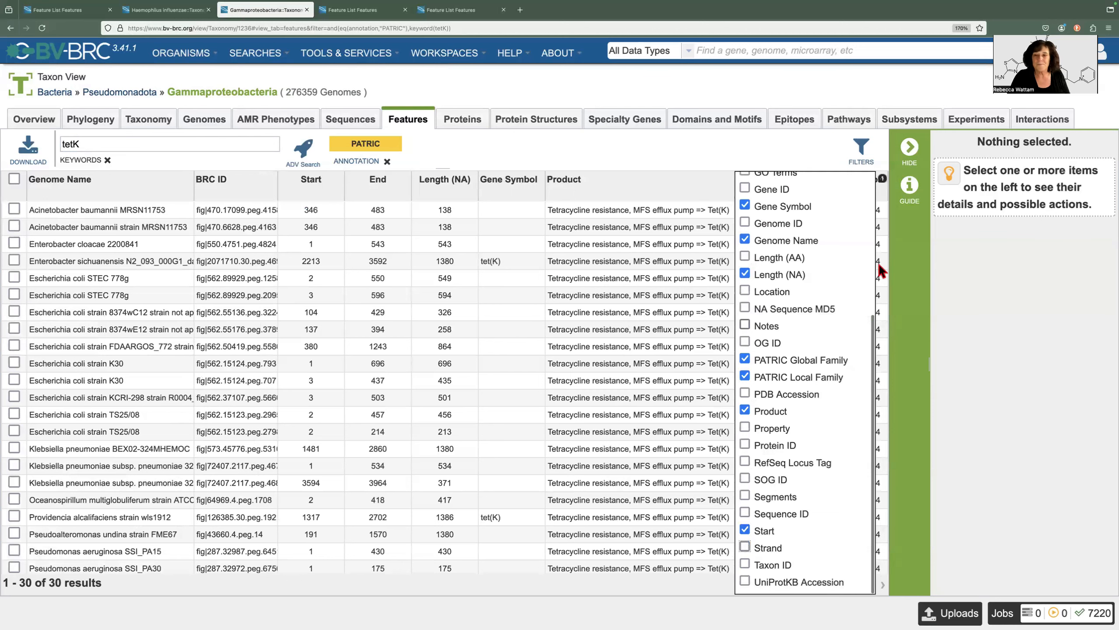
left_click(882, 178)
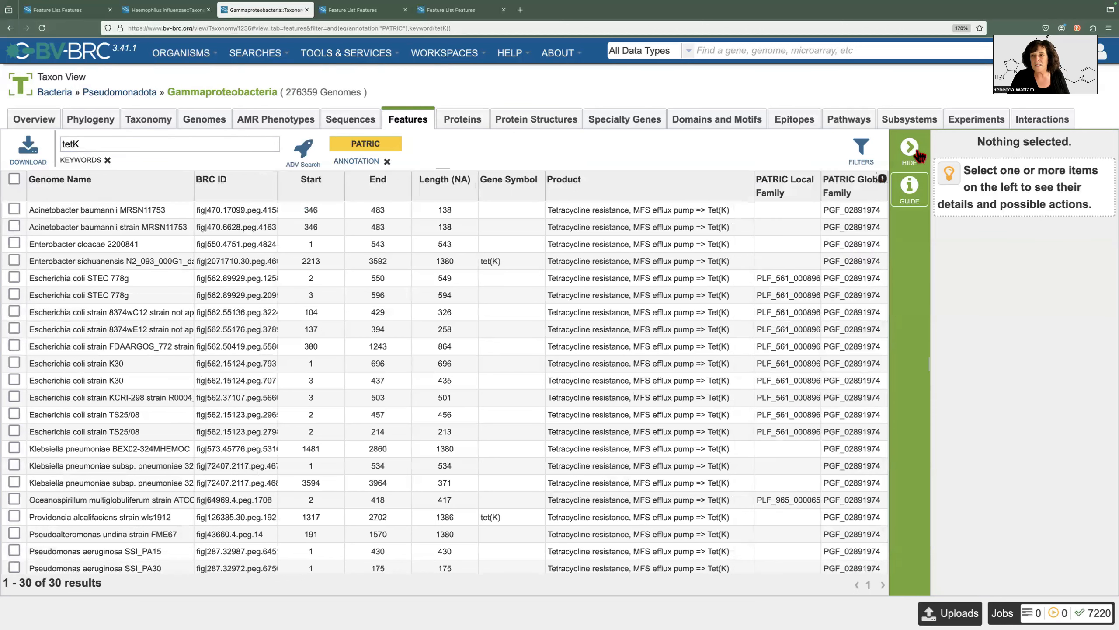
Sort the tetK results by PATRIC Global Family, and finally by nucleotide length from longest to shortest.
left_click(854, 195)
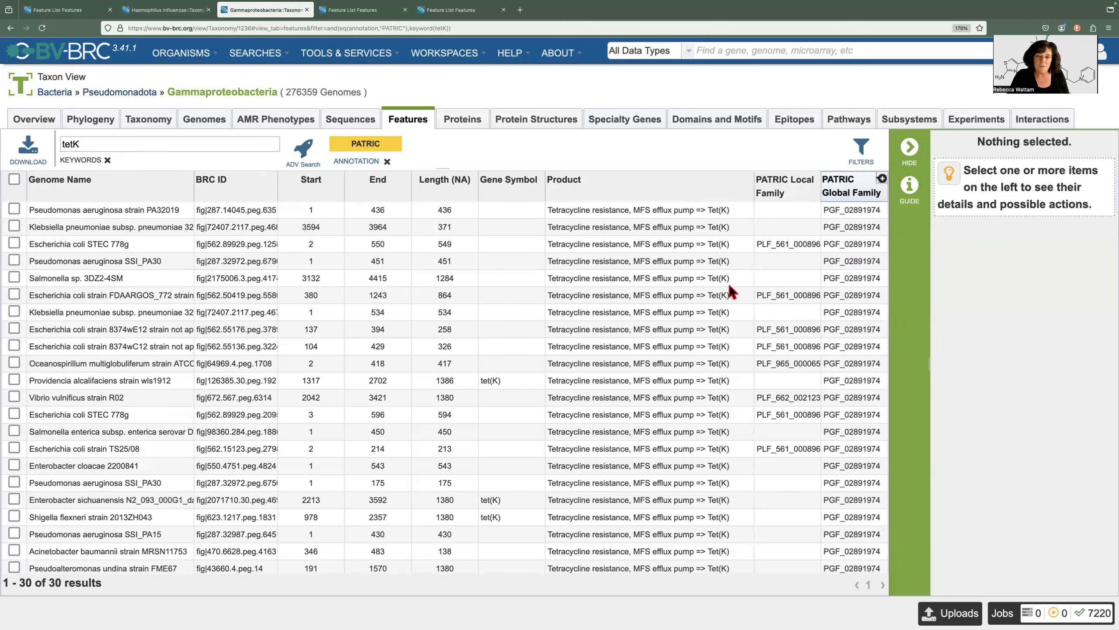
left_click(691, 377)
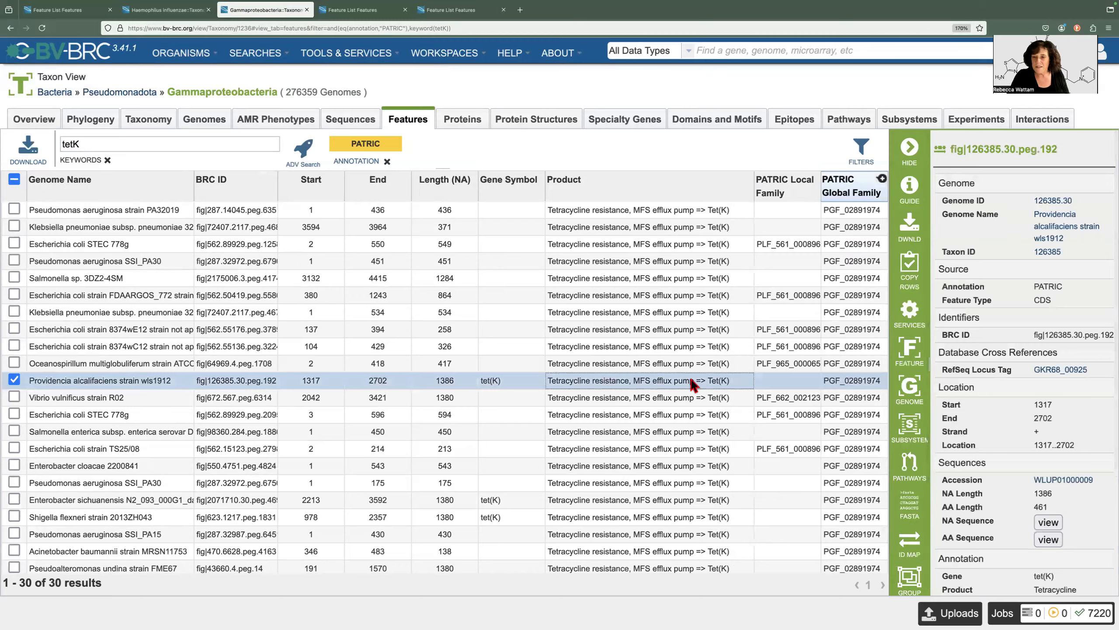
left_click(446, 185)
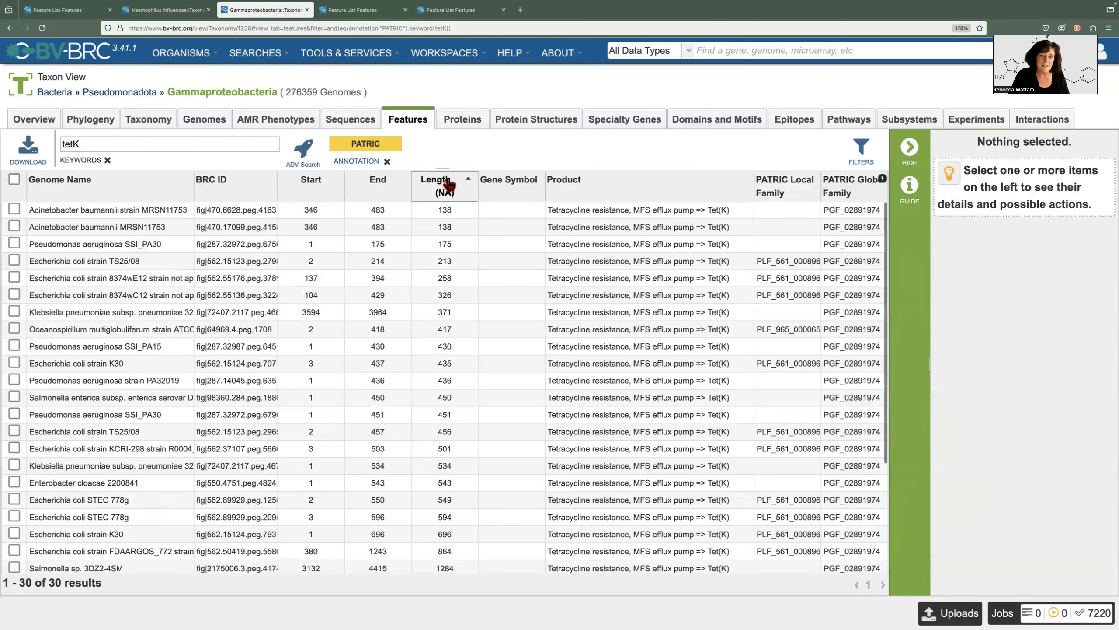
left_click(448, 186)
scroll(462, 391, "down", 3)
scroll(462, 390, "up", 3)
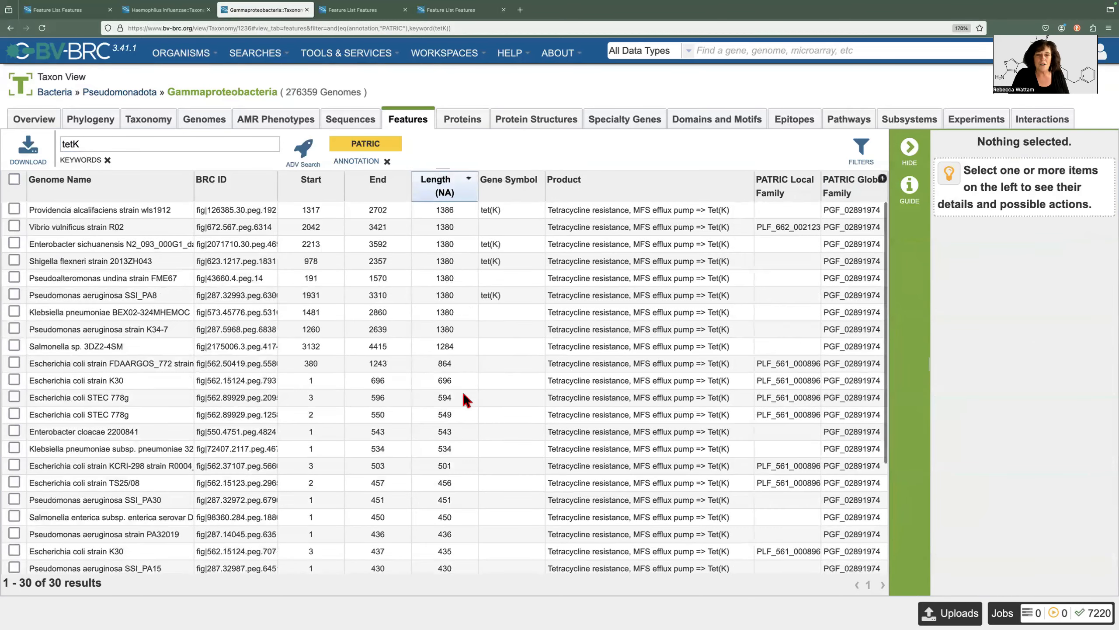
Add the tet(K) feature fig|287.32993.peg.6300 of Pseudomonas aeruginosa SSI_PA8 to the existing feature group H_influenzae_AMR.
left_click(445, 295)
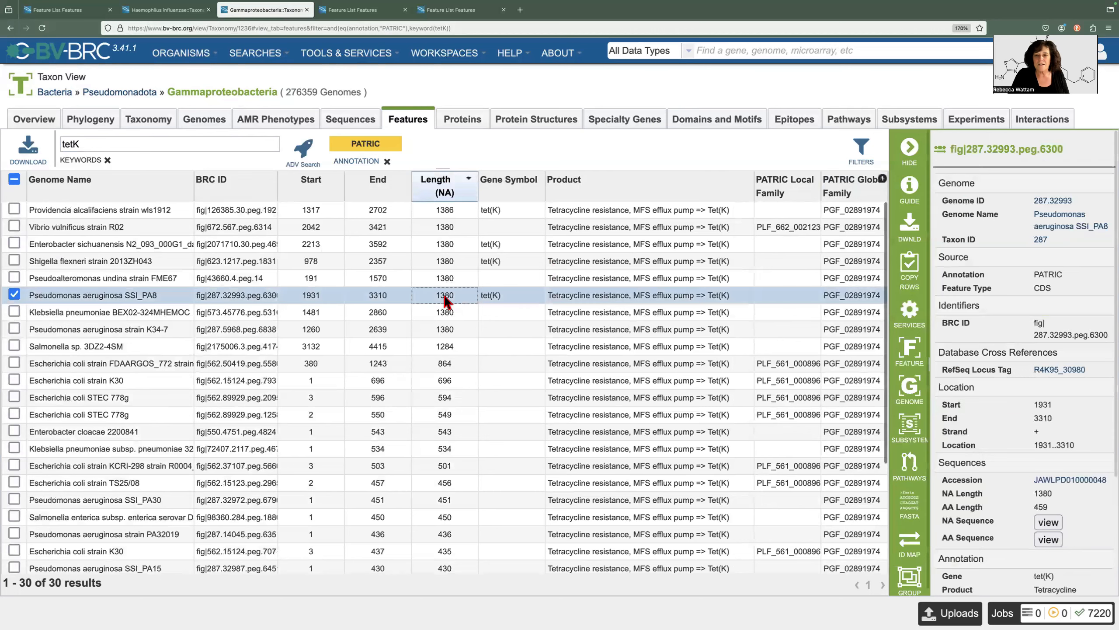
left_click(914, 582)
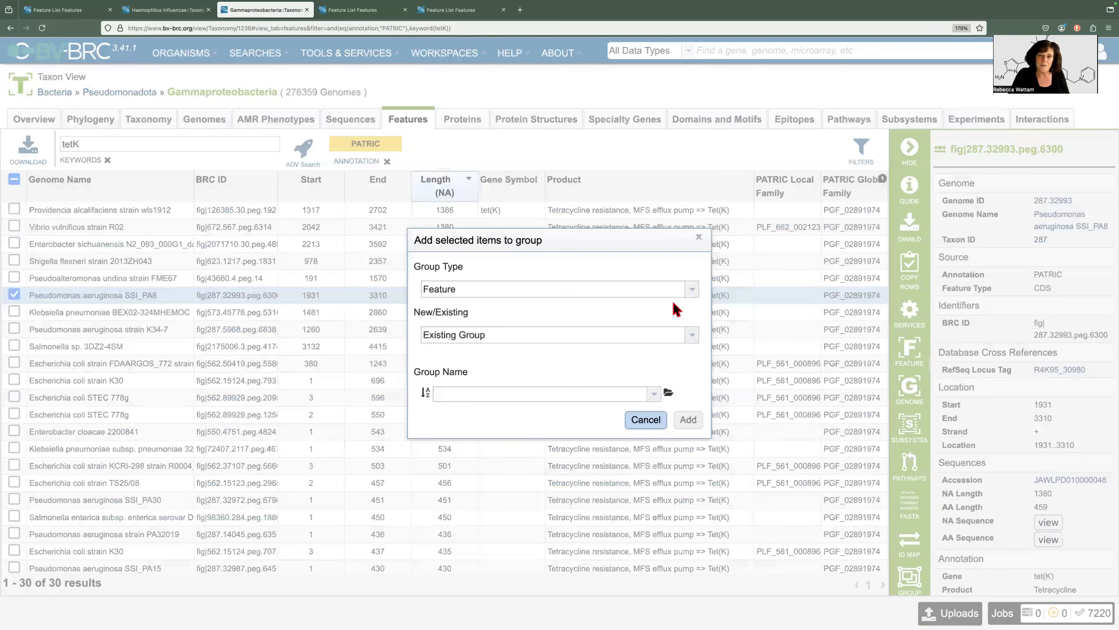
left_click(692, 289)
left_click(486, 324)
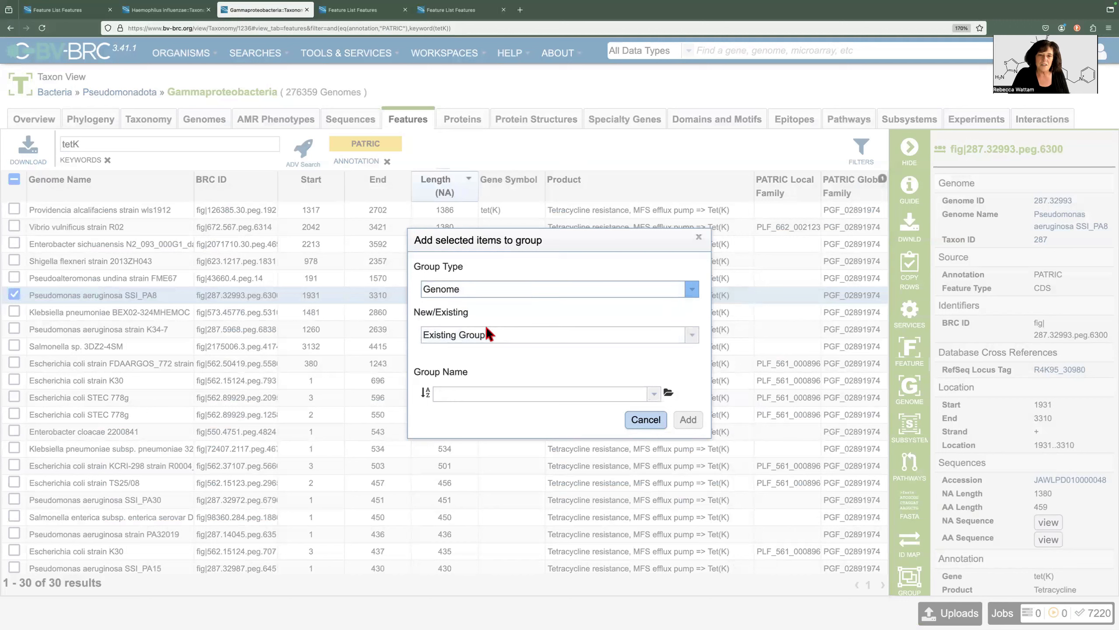
left_click(694, 292)
left_click(539, 307)
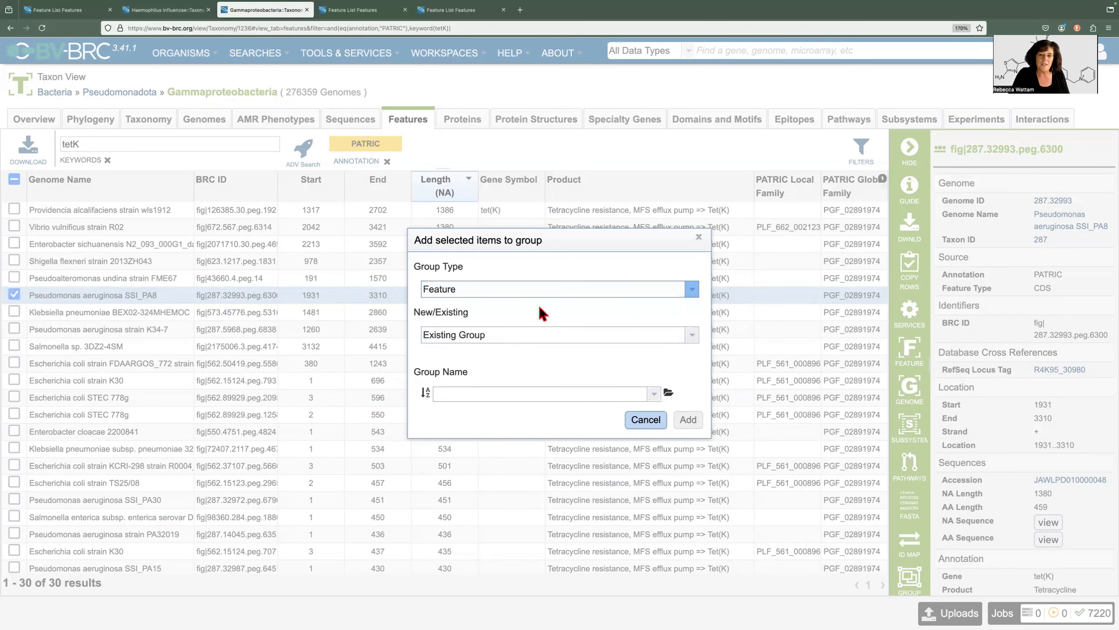
left_click(654, 394)
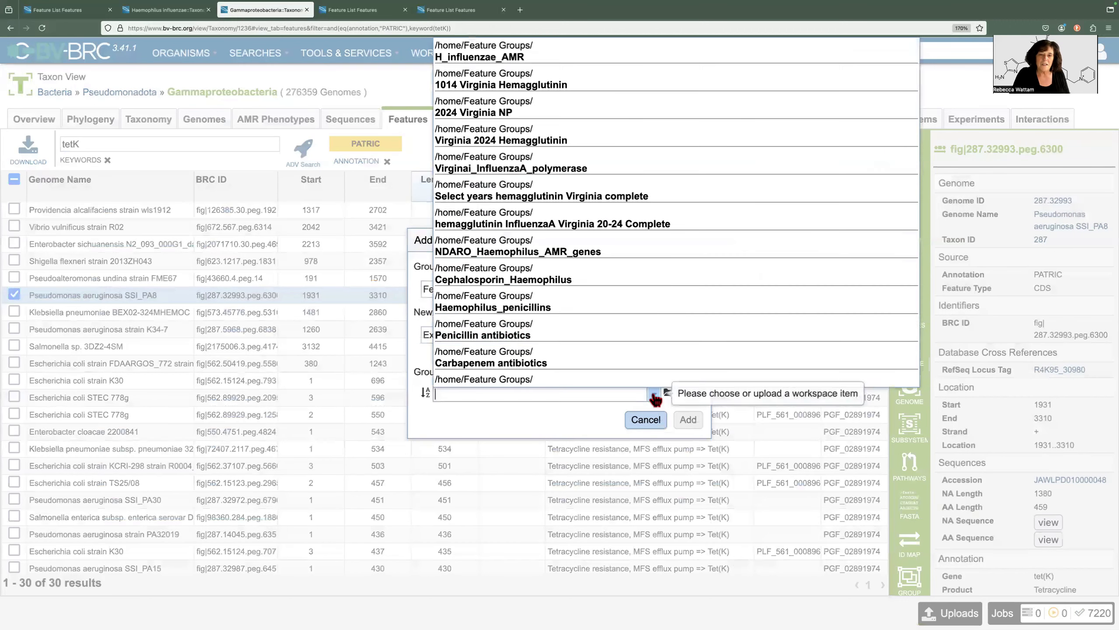
left_click(524, 57)
left_click(696, 423)
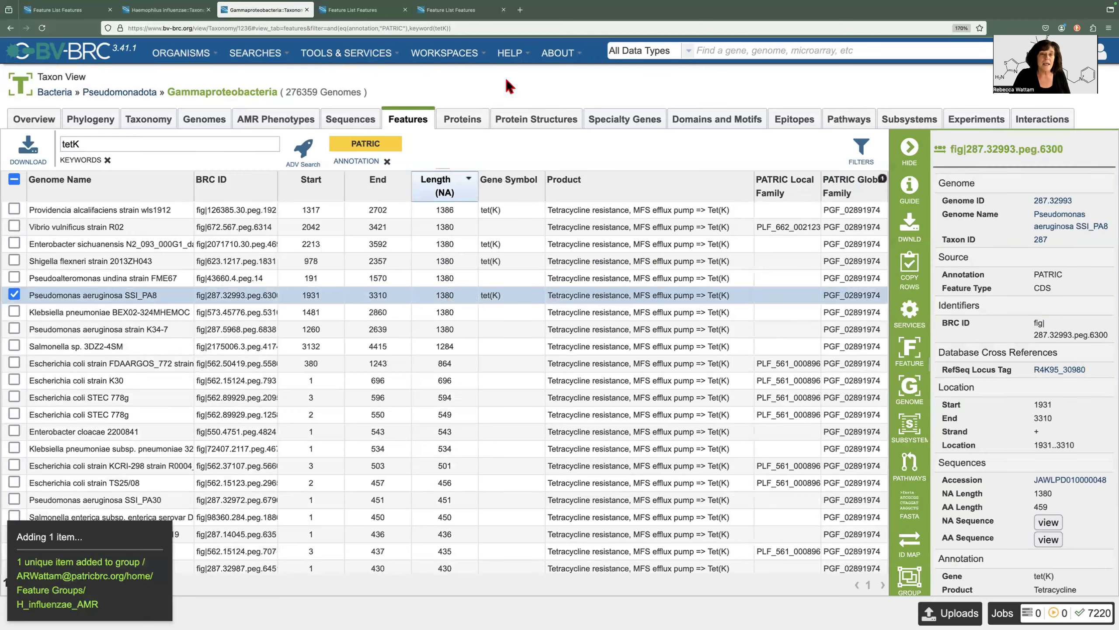
Open the H_influenzae_AMR group from the workspace's Feature Groups and display its list of features.
left_click(457, 59)
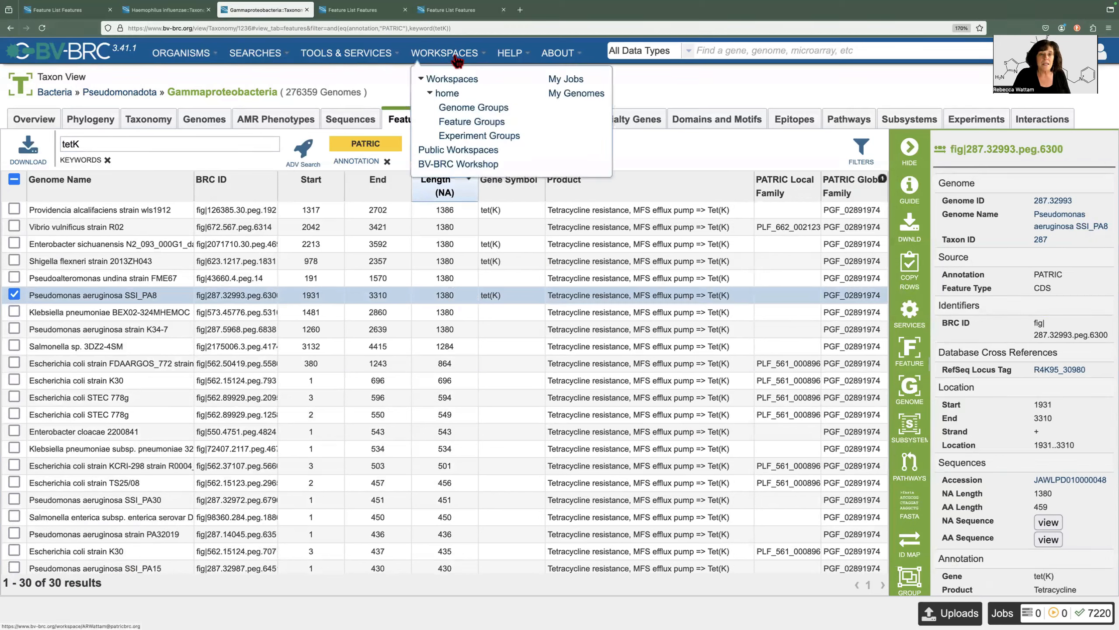
left_click(480, 128)
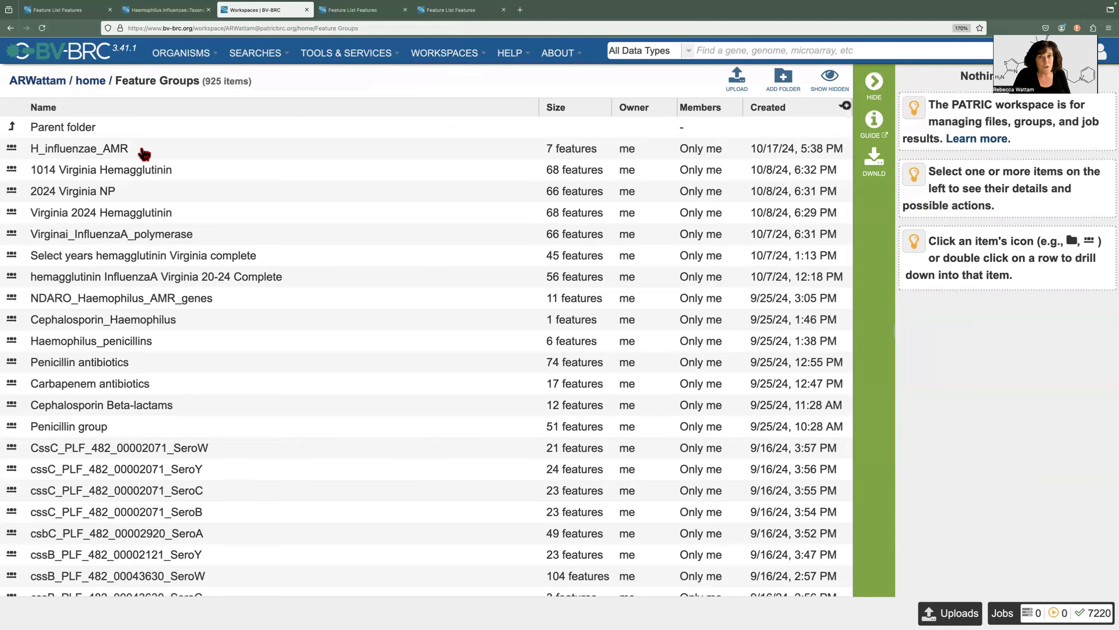
left_click(125, 150)
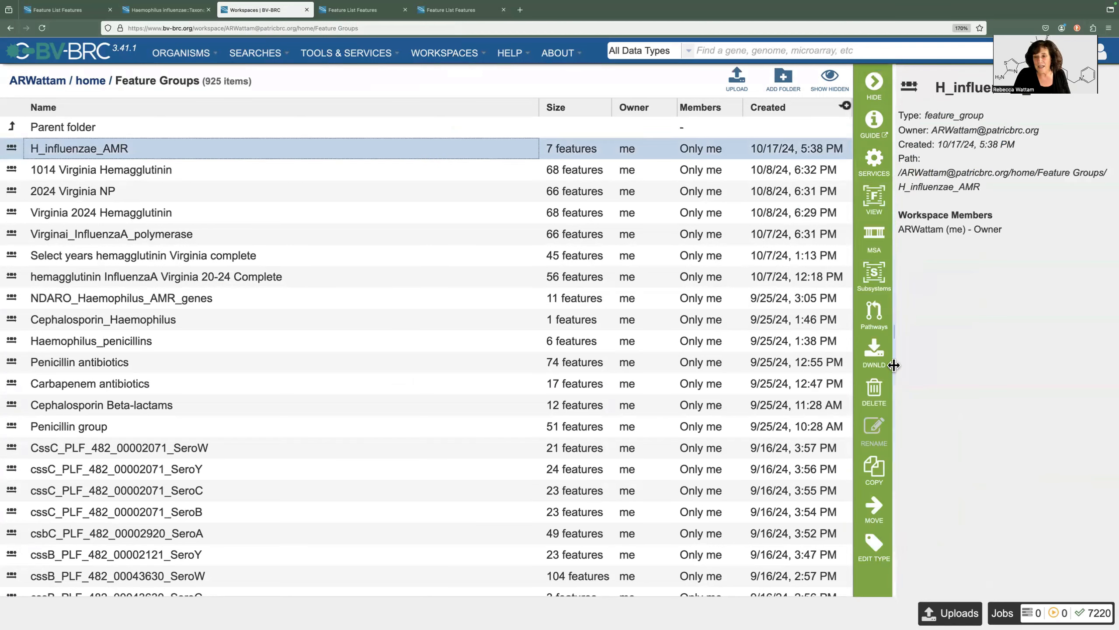
left_click(875, 201)
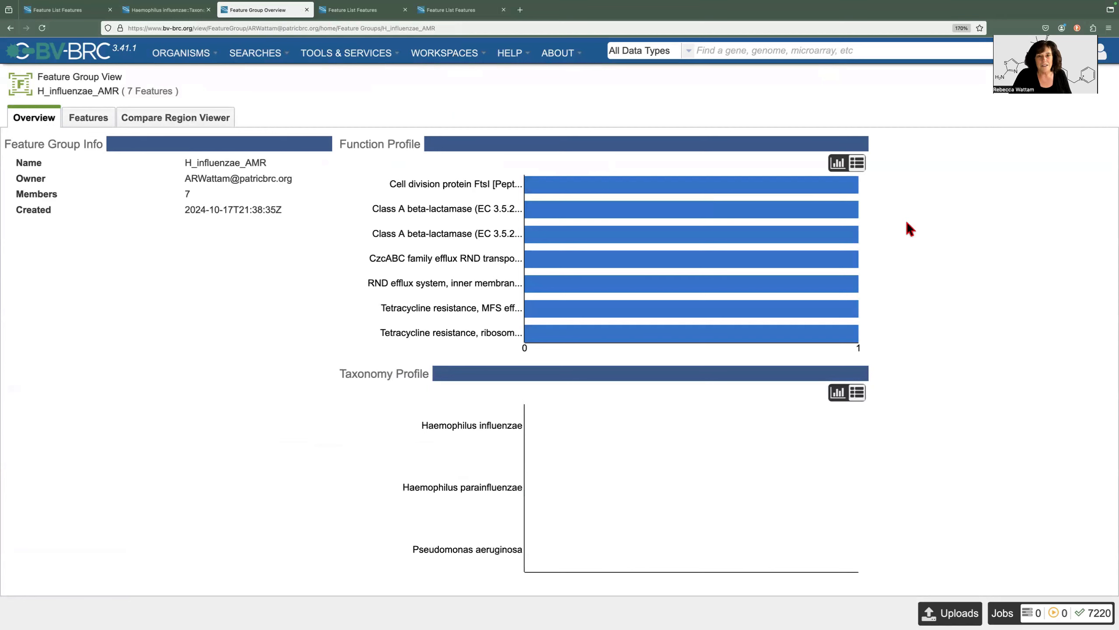
left_click(101, 123)
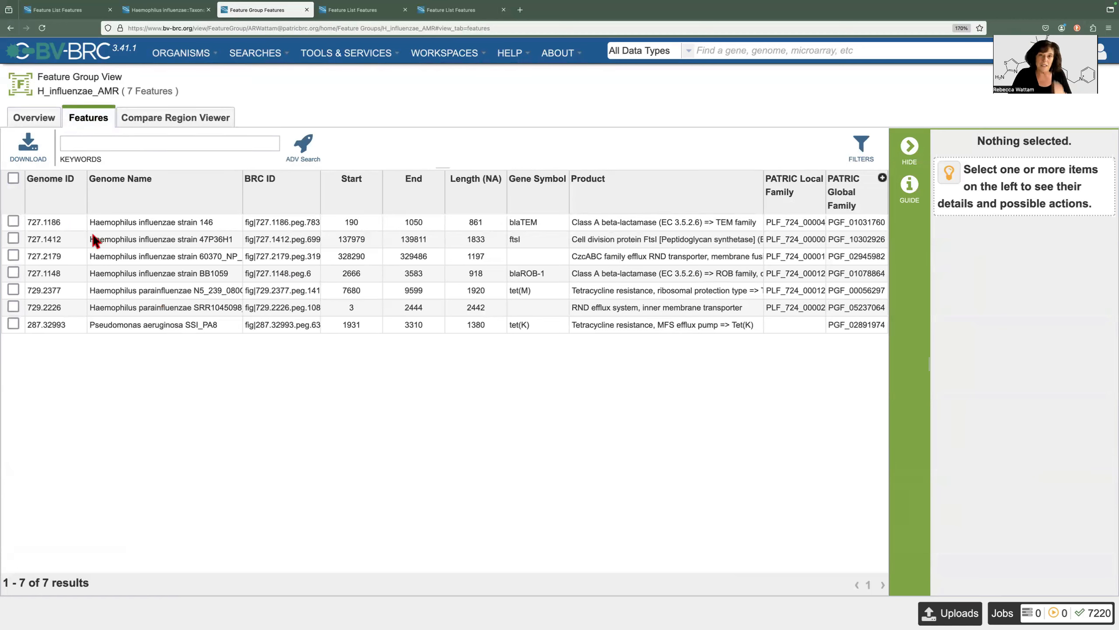
Select all features of the H_influenzae_AMR group and view their DNA sequences in FASTA format.
left_click(13, 178)
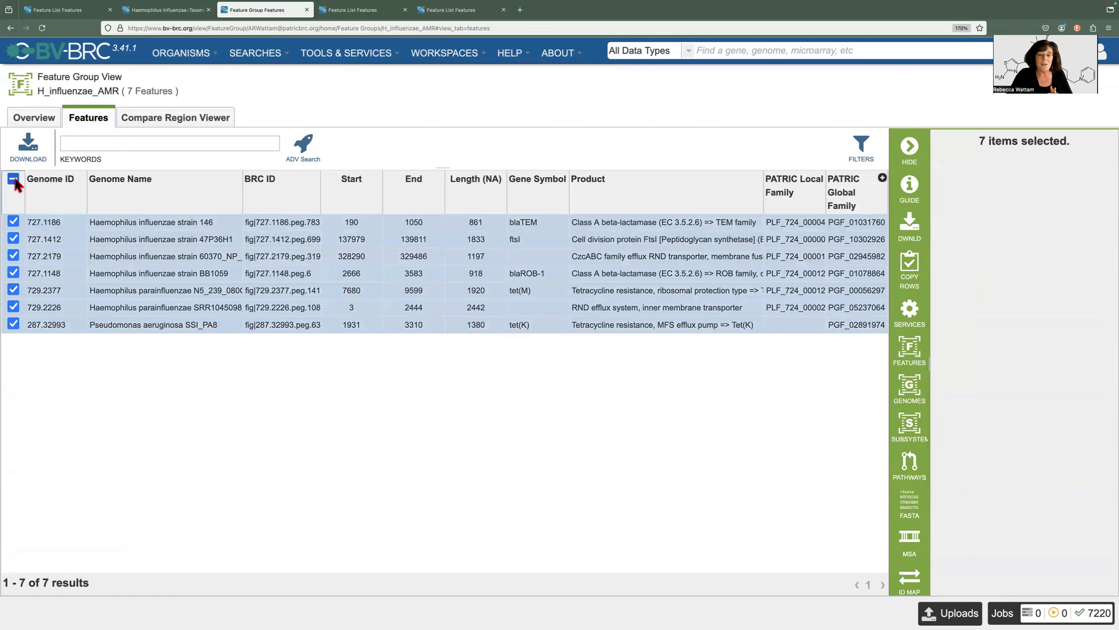
left_click(914, 510)
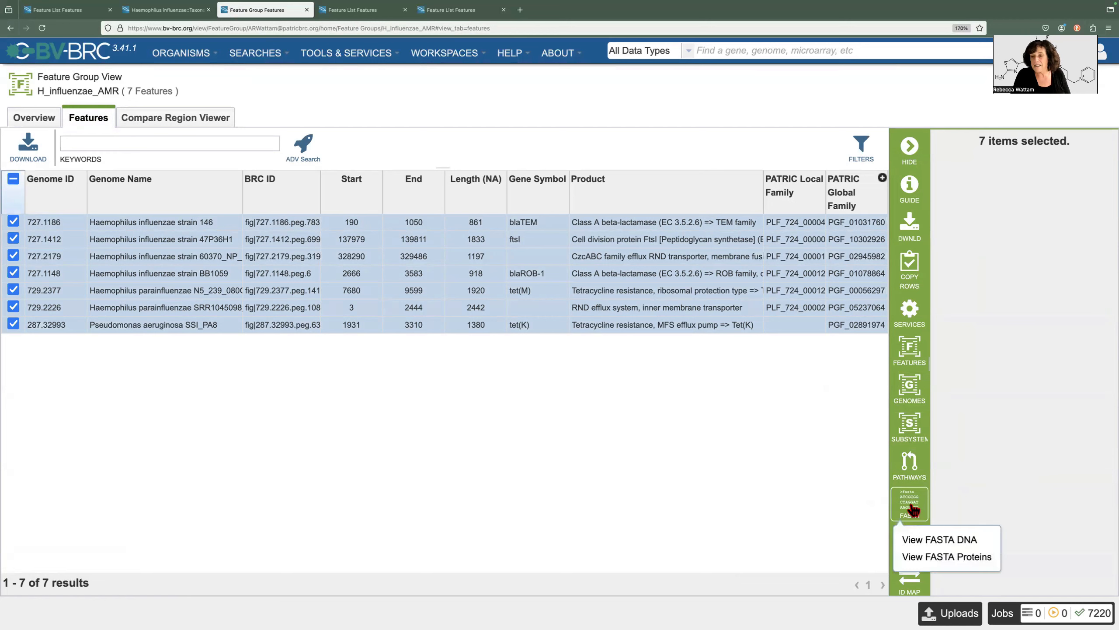
left_click(936, 544)
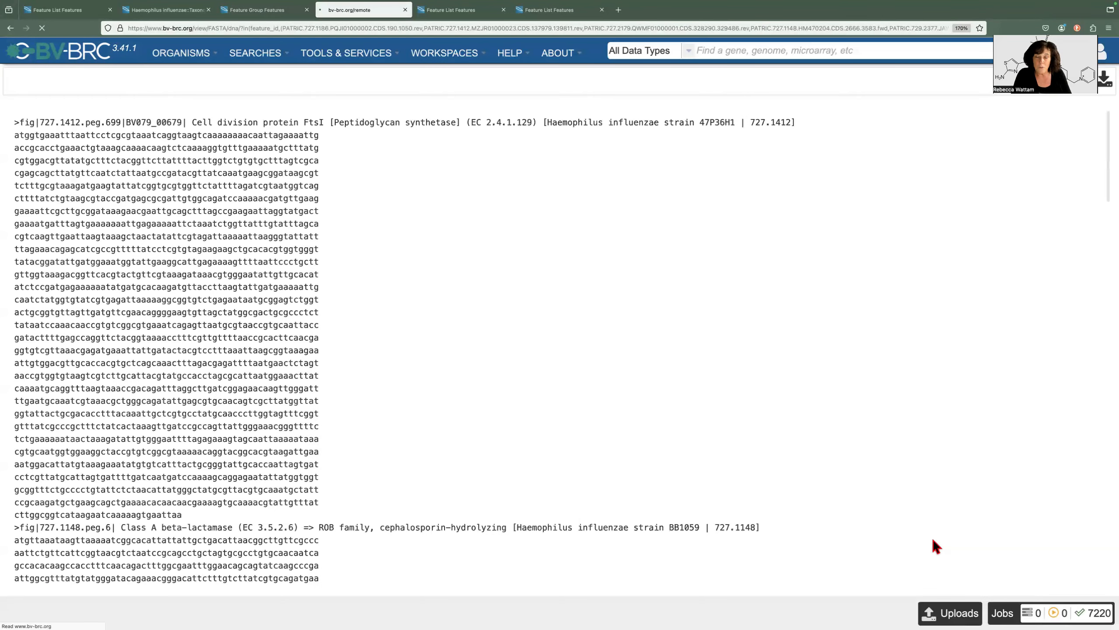
Return to the feature group and view the protein sequences of the selected features in FASTA format.
left_click(267, 11)
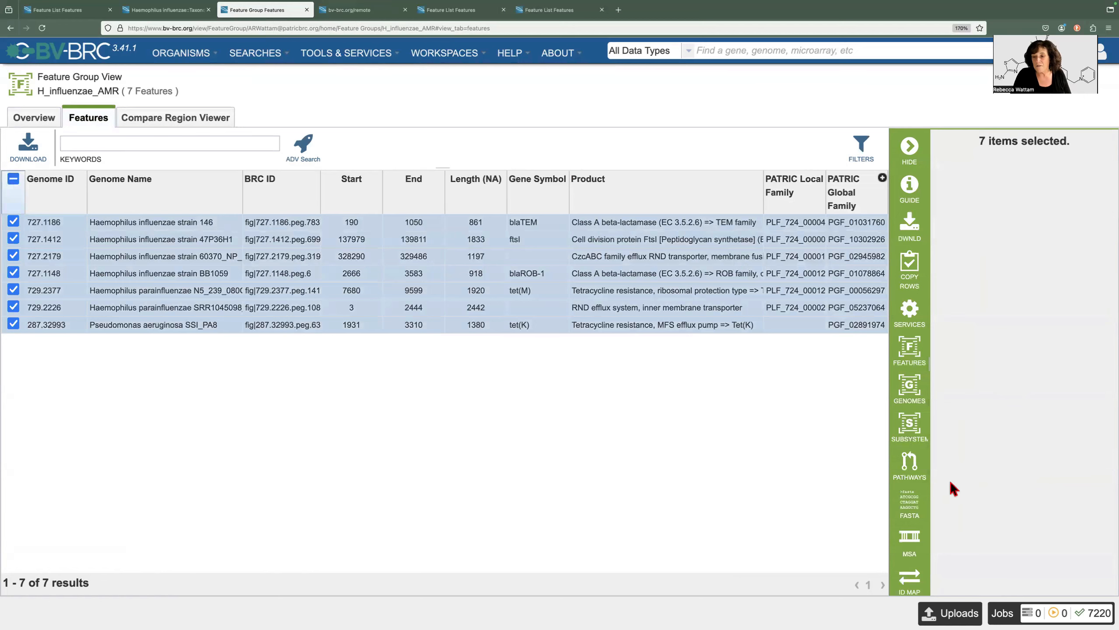
left_click(918, 507)
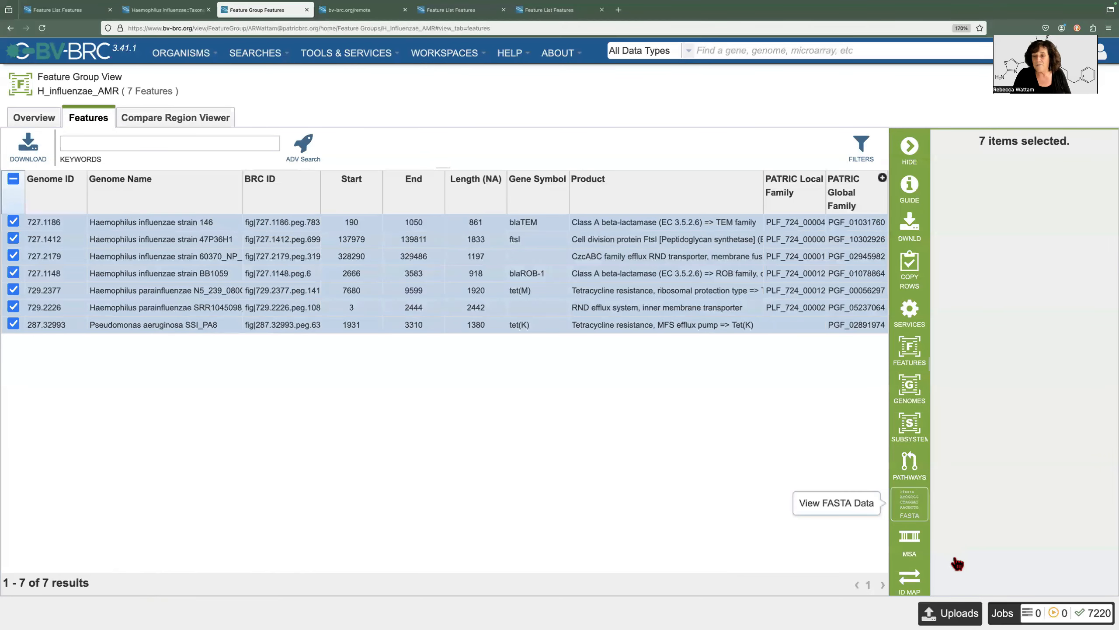
left_click(955, 556)
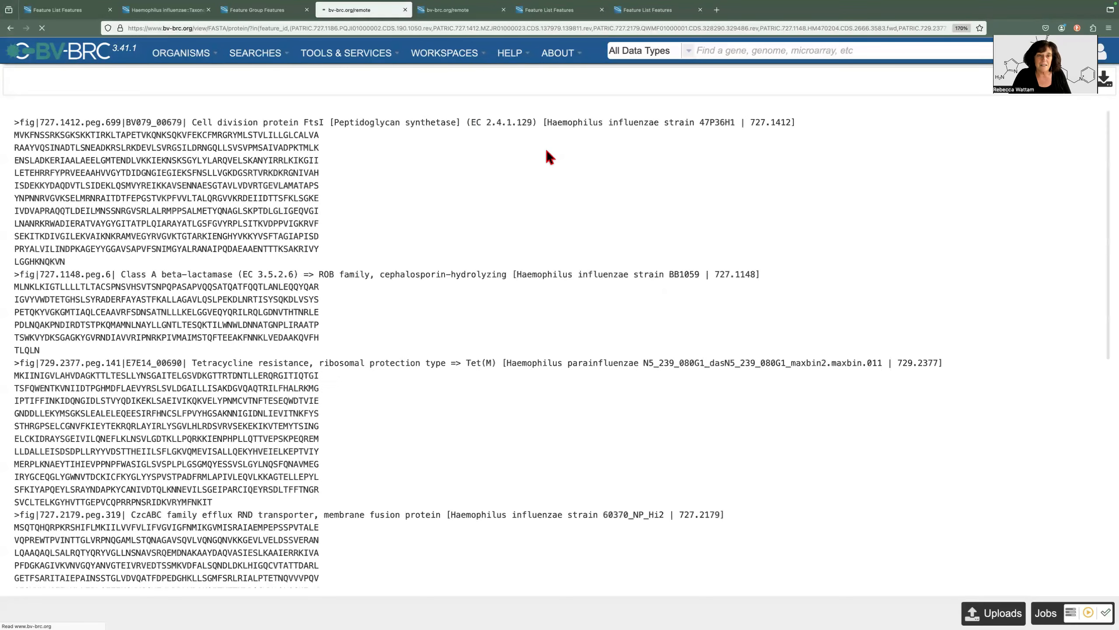